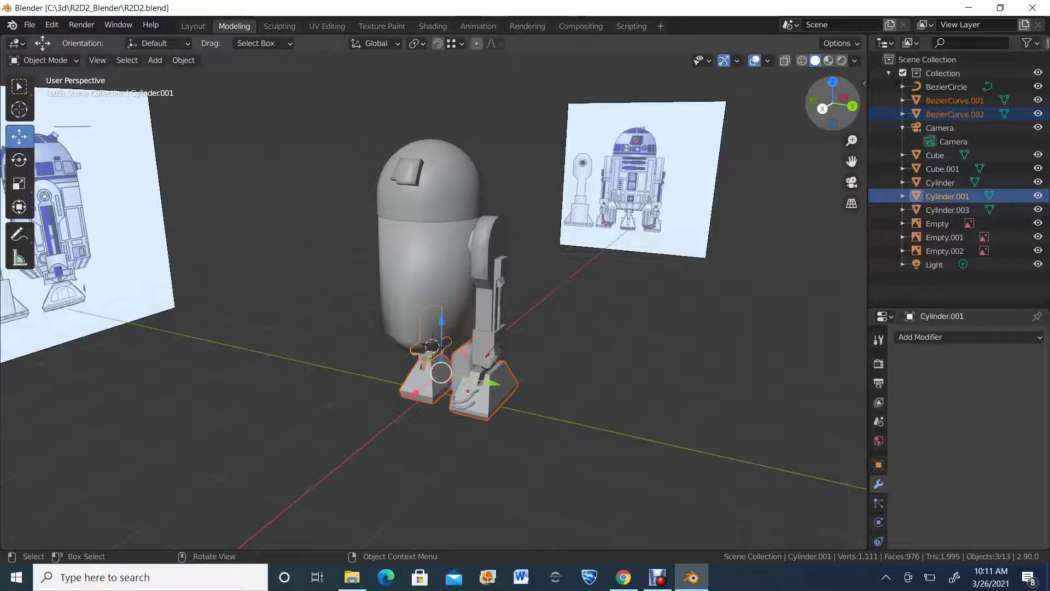
# Step: In the right orthographic view, hide the dome and its small box to expose the head in the reference image
pyautogui.click(823, 109)
pyautogui.click(447, 185)
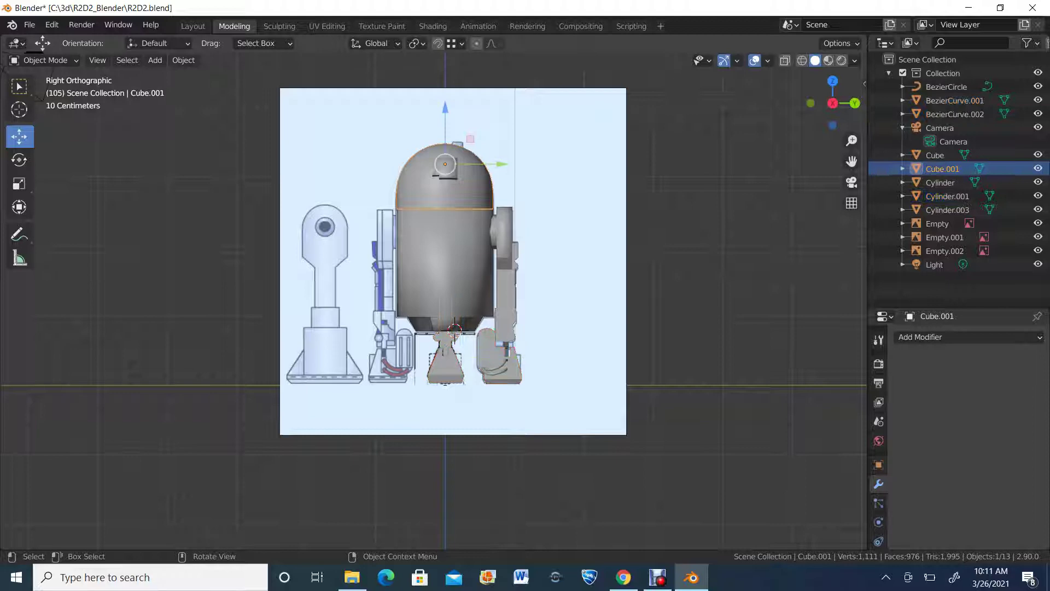
pyautogui.press('h')
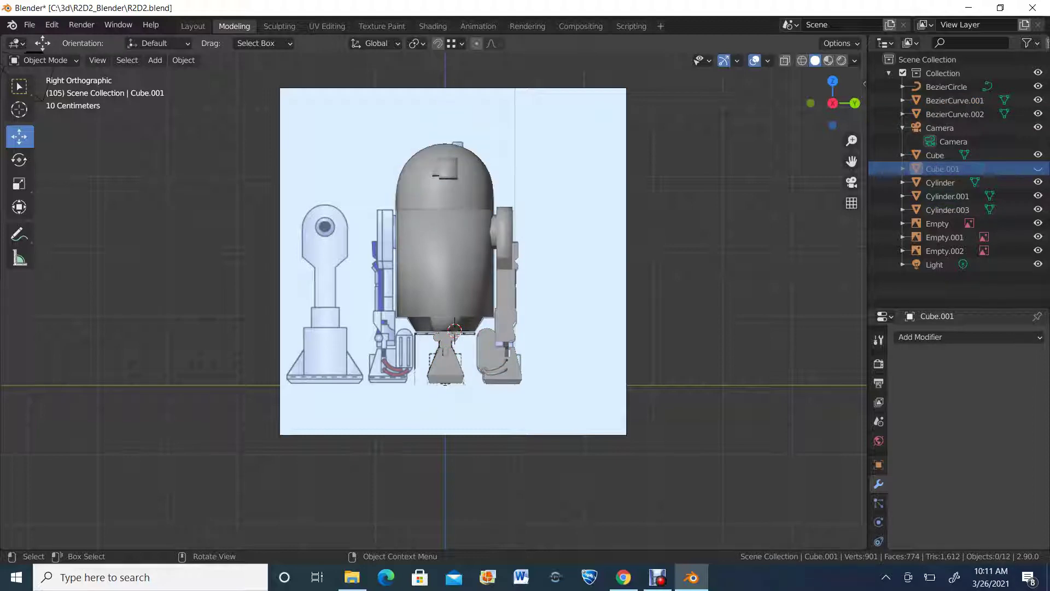
pyautogui.click(447, 185)
pyautogui.press('h')
pyautogui.scroll(3, 446, 185)
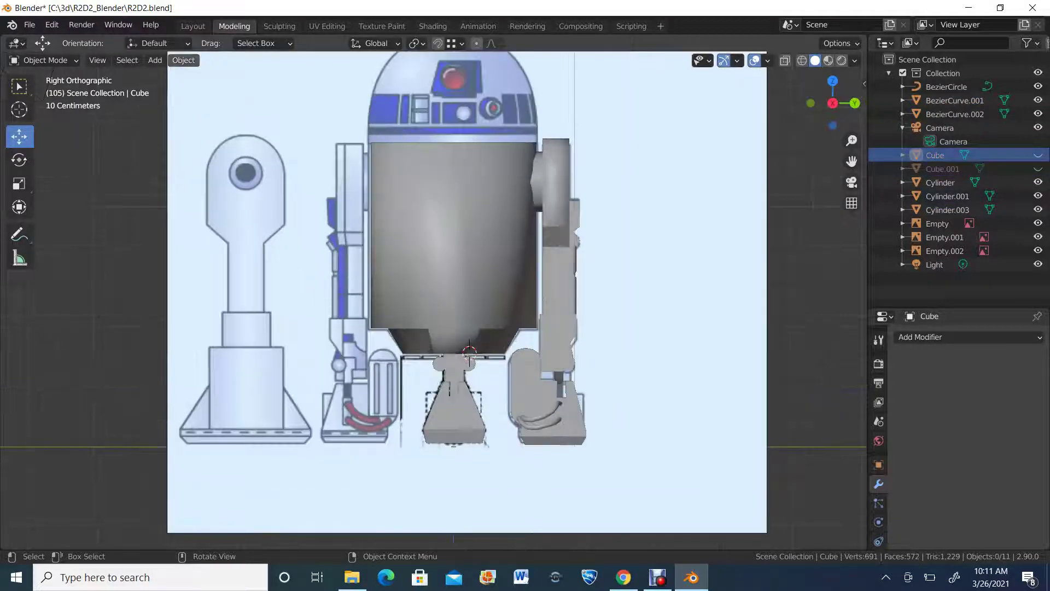
pyautogui.keyDown('shift'); pyautogui.moveTo(447, 185); pyautogui.dragTo(411, 377, button='middle'); pyautogui.keyUp('shift')
pyautogui.scroll(5, 410, 377)
pyautogui.scroll(2, 432, 301)
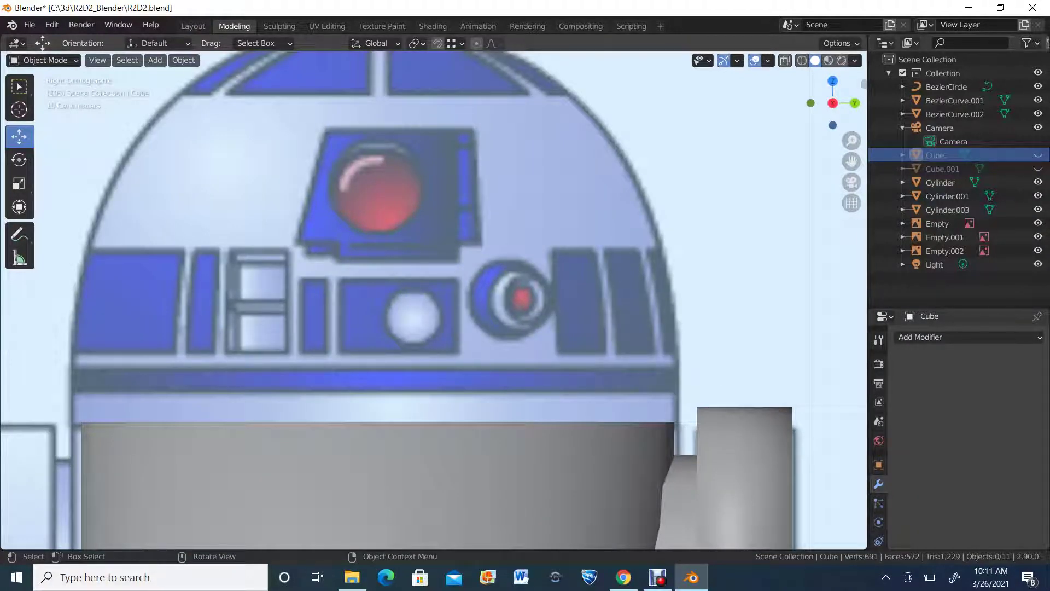
pyautogui.scroll(-3, 432, 301)
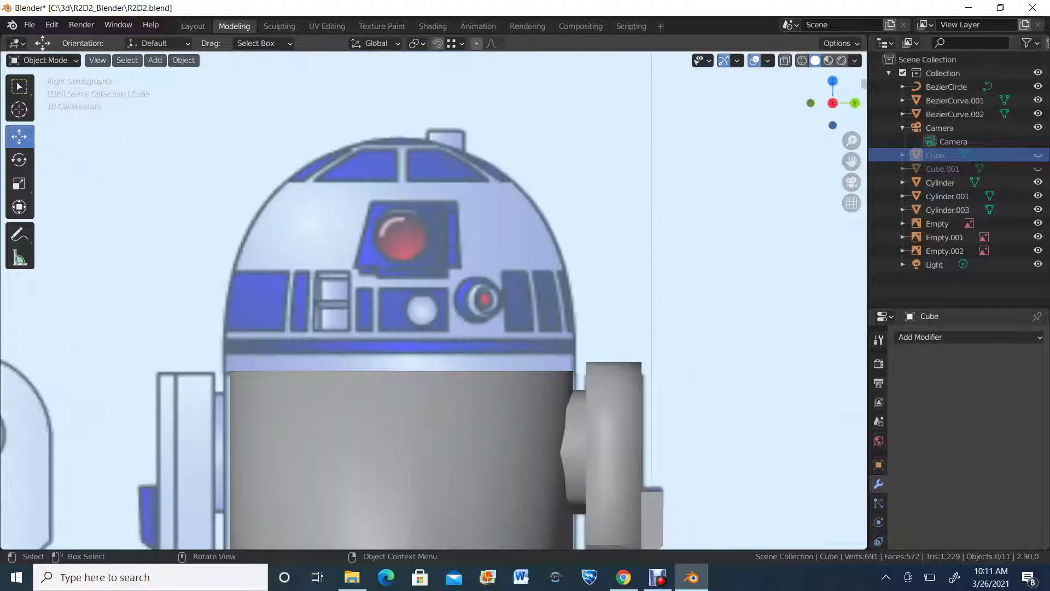
pyautogui.scroll(-4, 435, 301)
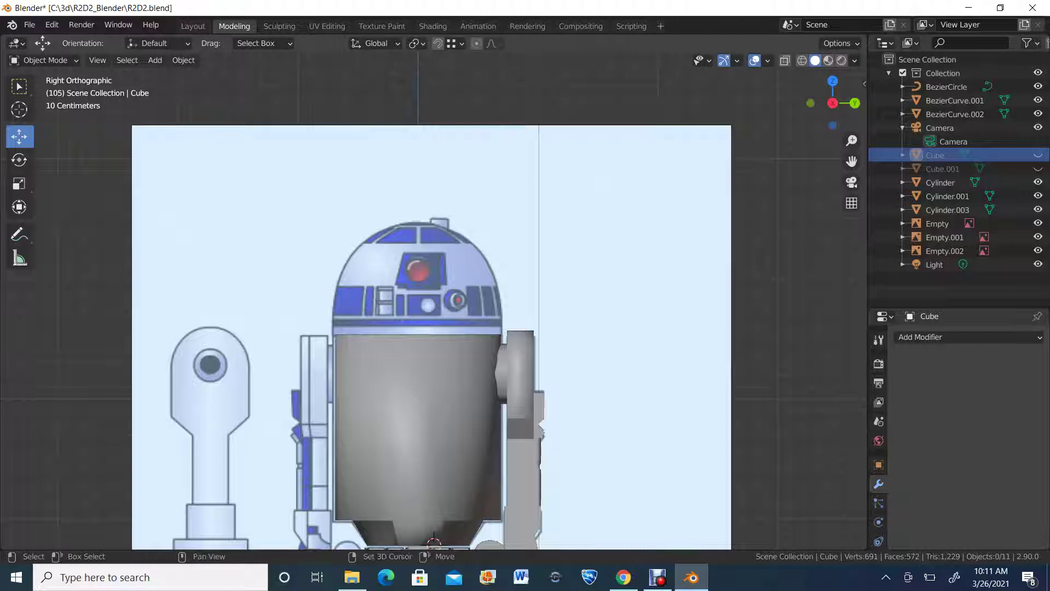
# Step: Add a cylinder mesh and set its Y rotation to 90°
pyautogui.hotkey('shift', 'a')
pyautogui.moveTo(416, 286)
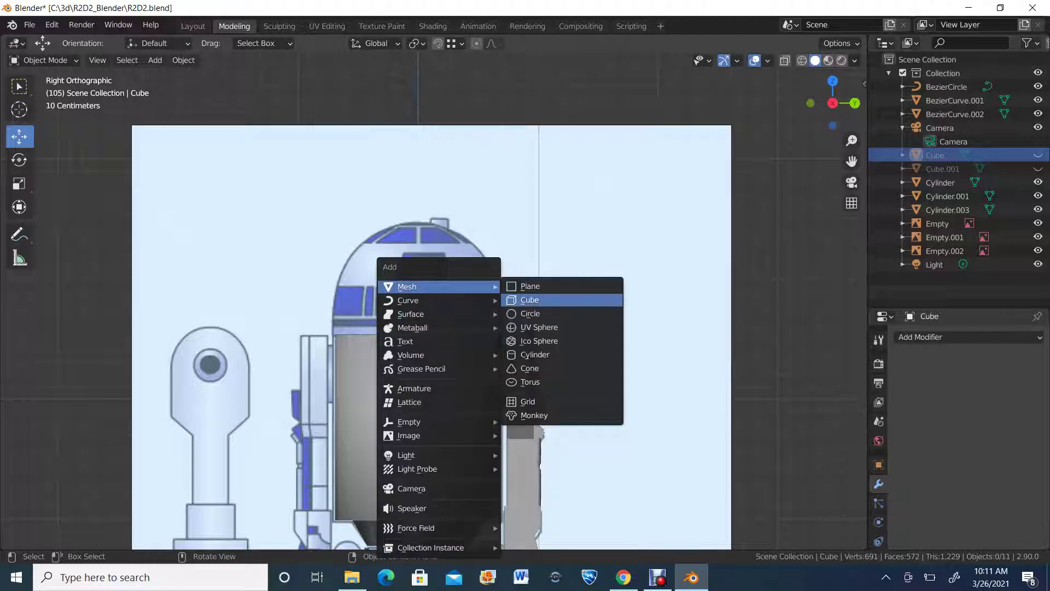
pyautogui.click(535, 354)
pyautogui.scroll(-1, 535, 354)
pyautogui.scroll(-4, 434, 302)
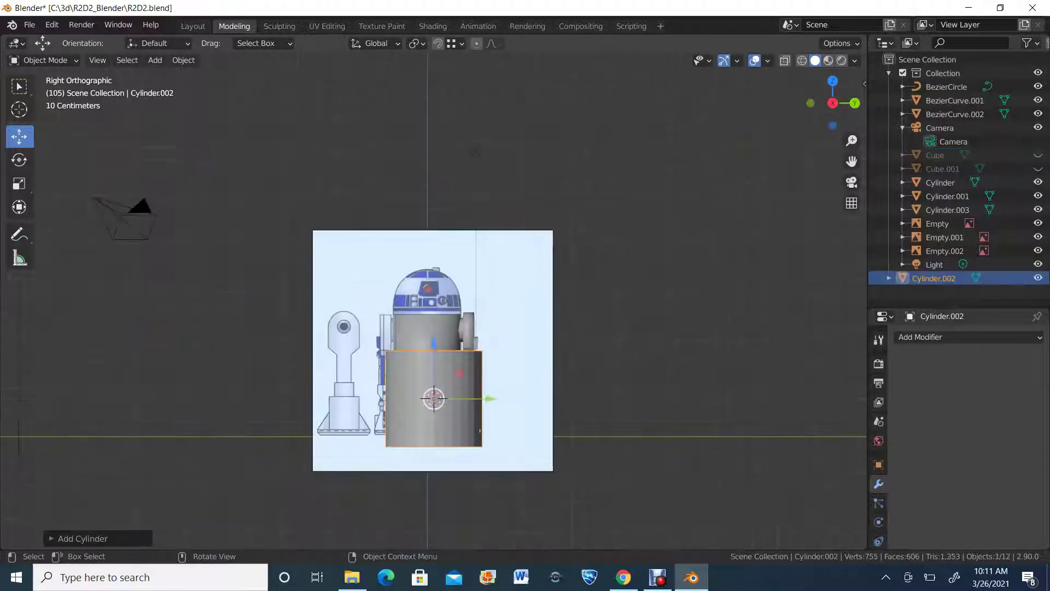
pyautogui.scroll(2, 434, 302)
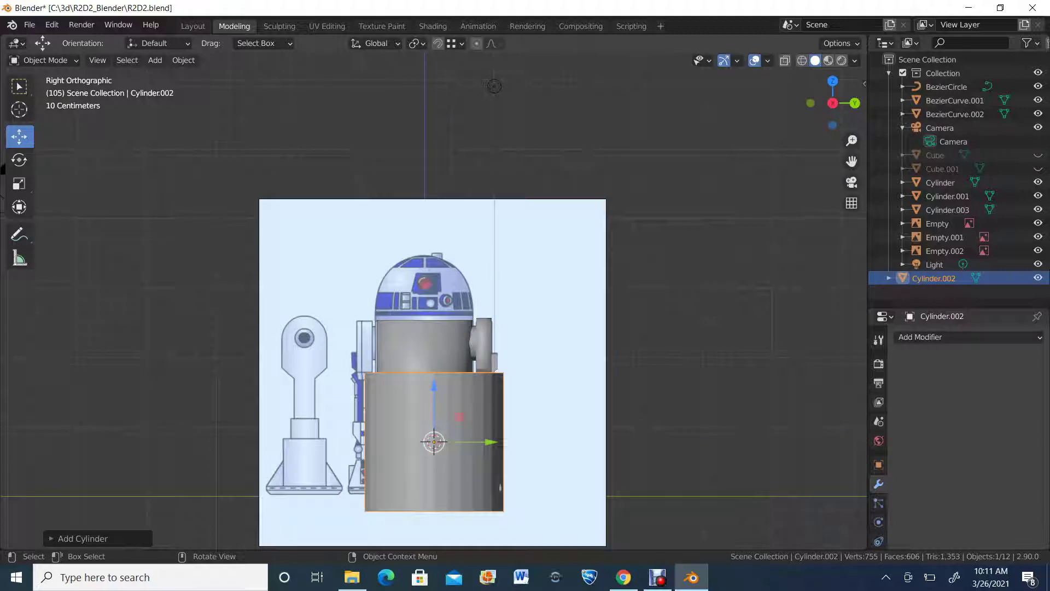
pyautogui.click(77, 539)
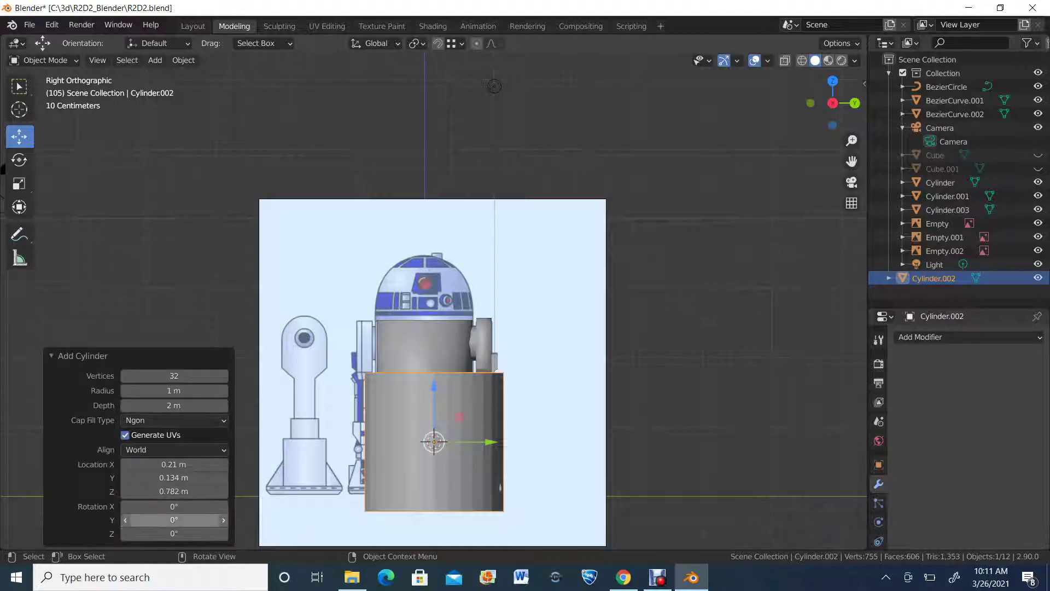
pyautogui.click(174, 520)
pyautogui.write('90')
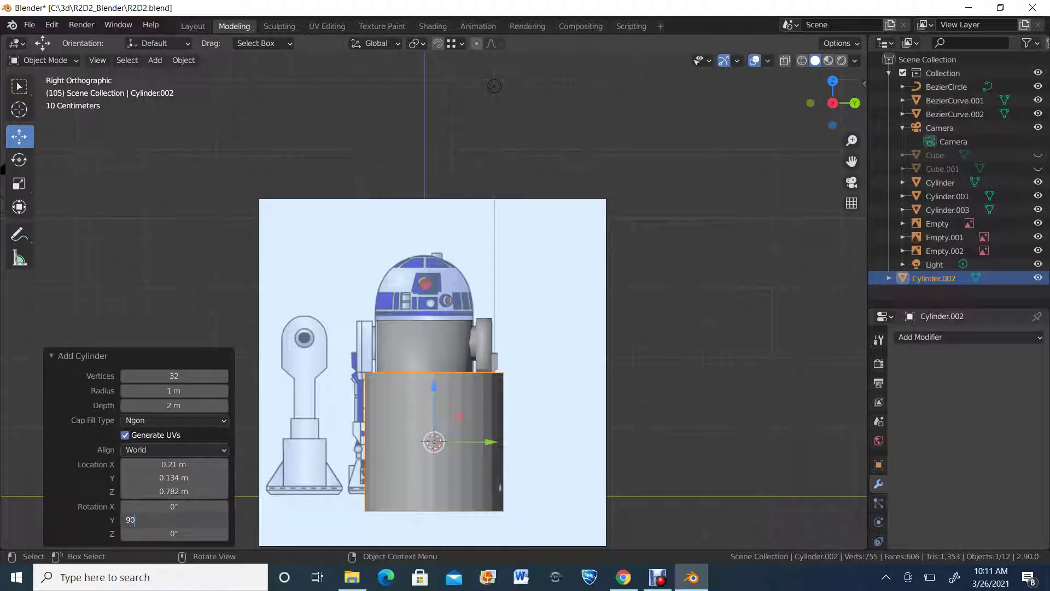
pyautogui.press('Return')
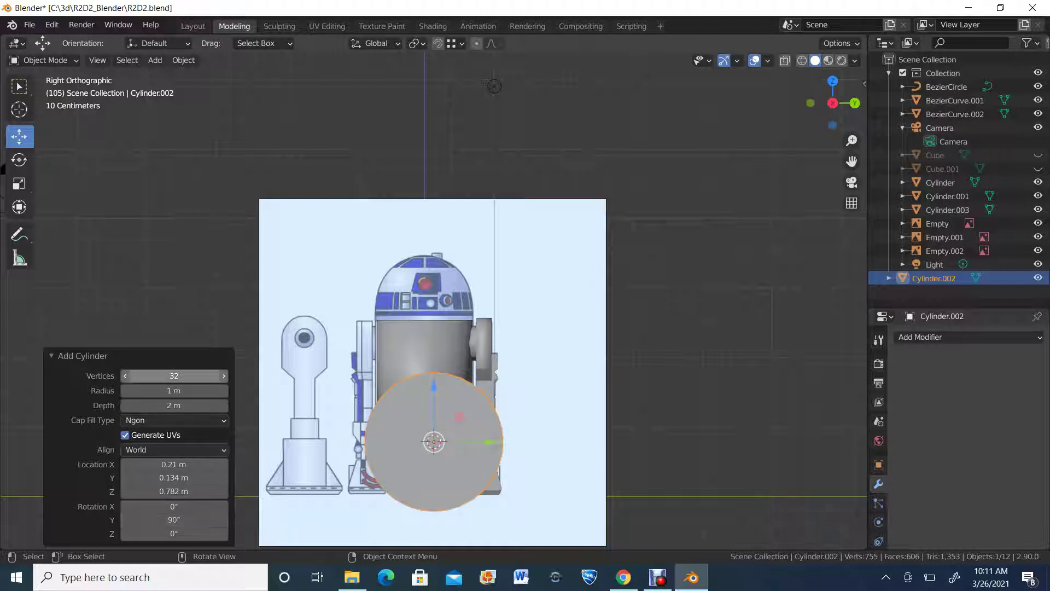
# Step: Try 8 vertices for the new cylinder
pyautogui.click(174, 376)
pyautogui.write('8')
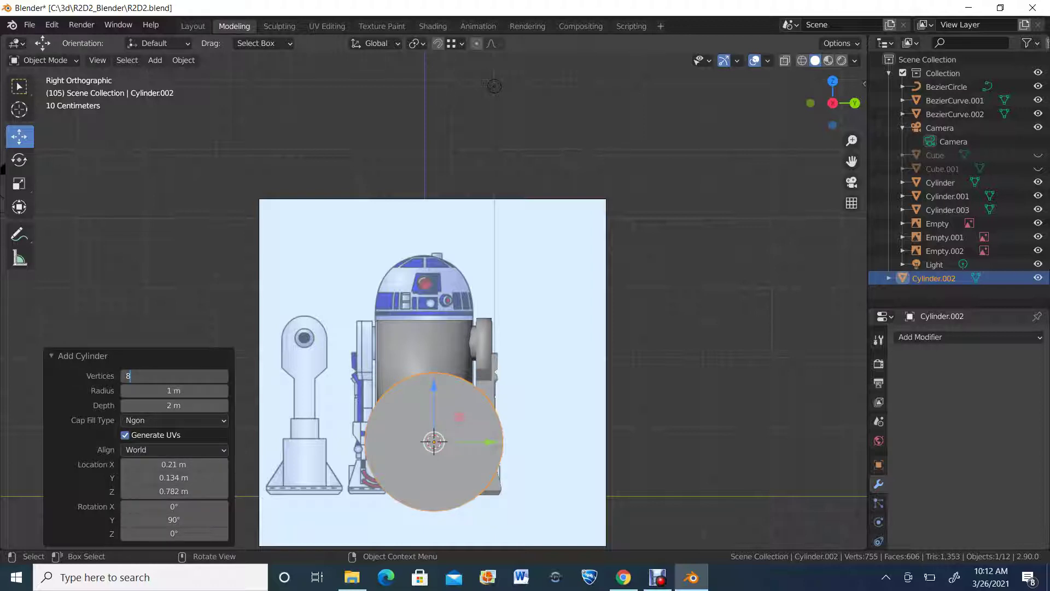
pyautogui.press('Return')
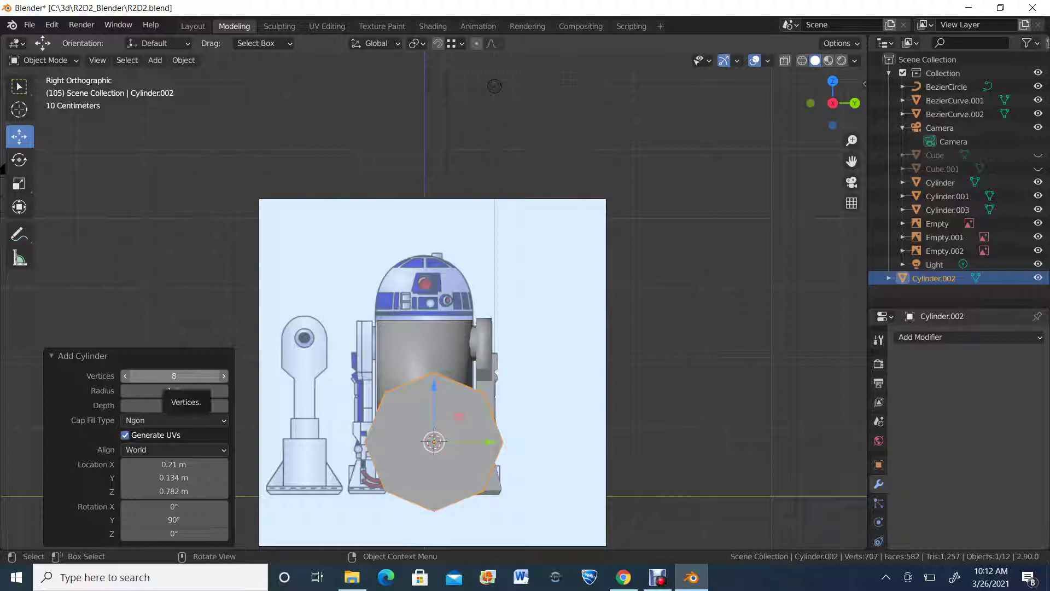
# Step: Set the new cylinder to 10 vertices and a radius of 0.11 m
pyautogui.click(174, 376)
pyautogui.write('1')
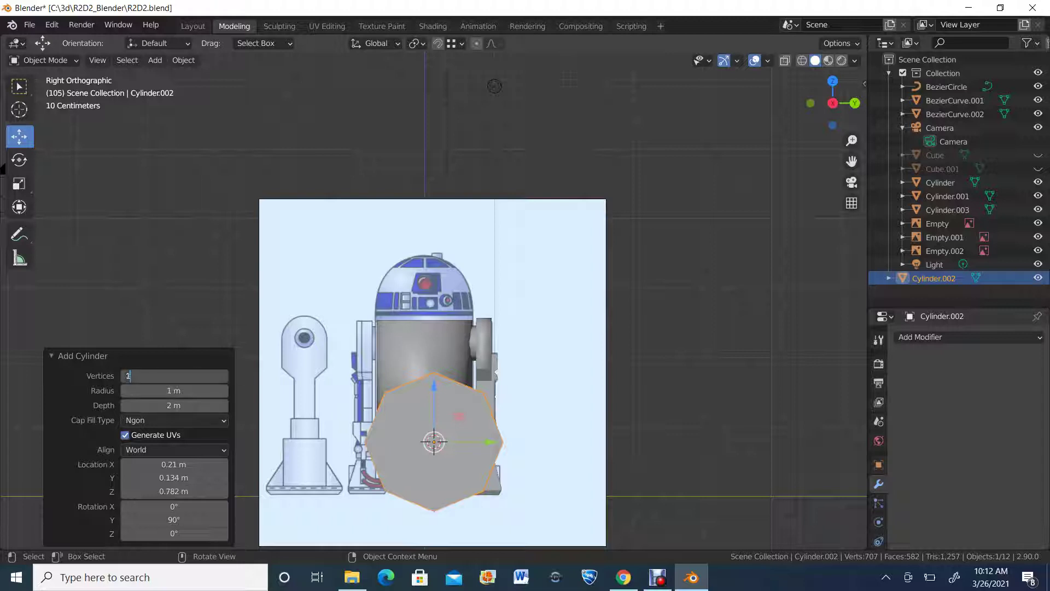
pyautogui.write('0')
pyautogui.press('Return')
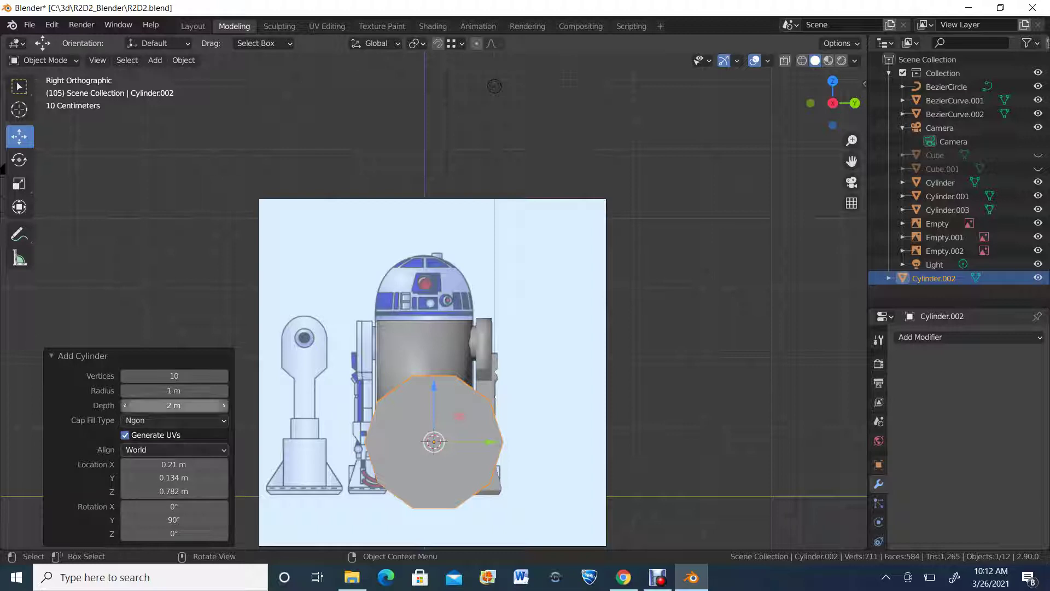
pyautogui.moveTo(174, 391); pyautogui.dragTo(80, 390)
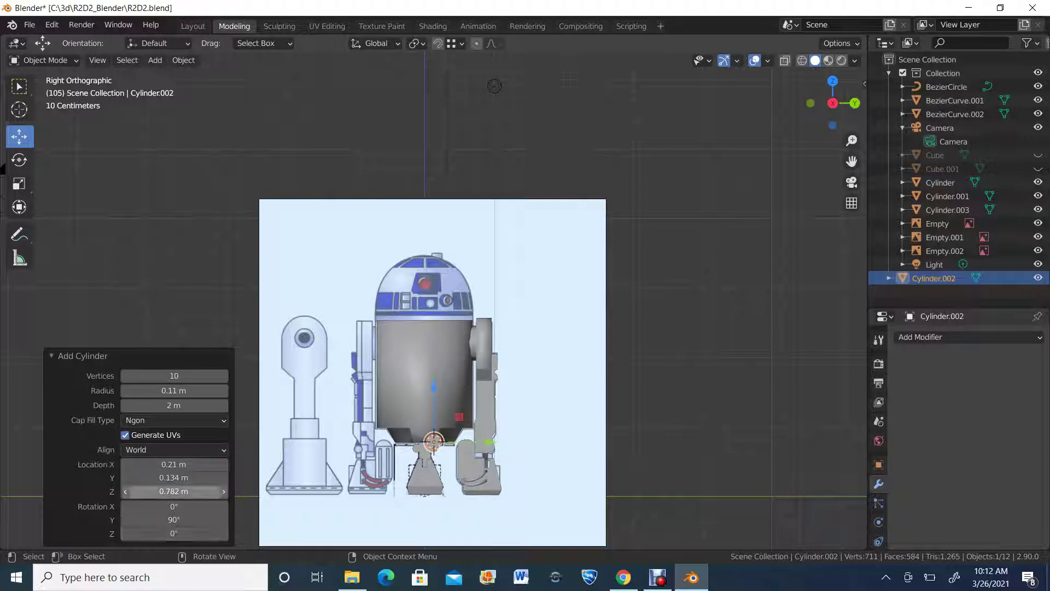
# Step: Place the cylinder over the round lens on the reference head, with location Y at 0.304 m and Z at 2.81 m
pyautogui.moveTo(137, 491); pyautogui.dragTo(193, 491)
pyautogui.scroll(6, 434, 313)
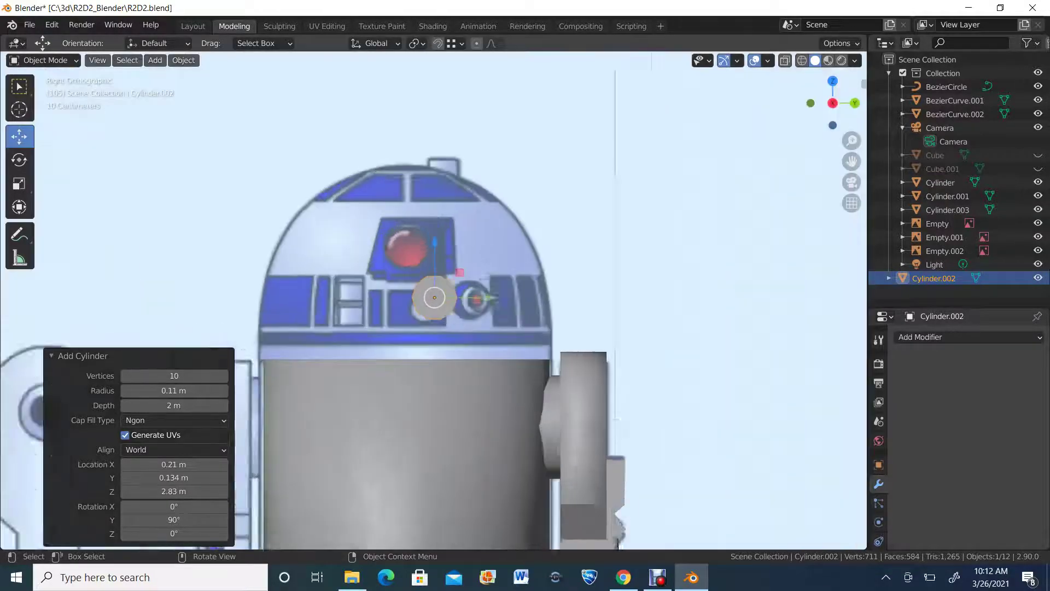
pyautogui.scroll(4, 434, 296)
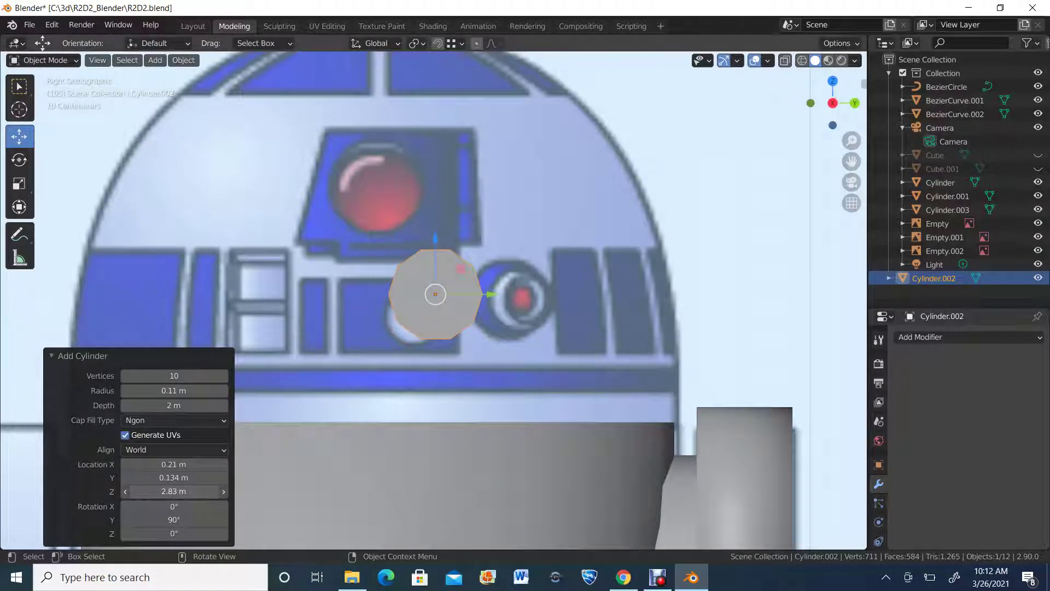
pyautogui.click(125, 491)
pyautogui.click(125, 491)
pyautogui.moveTo(174, 478)
pyautogui.mouseDown()
pyautogui.moveTo(161, 477)
pyautogui.moveTo(176, 477)
pyautogui.mouseUp()
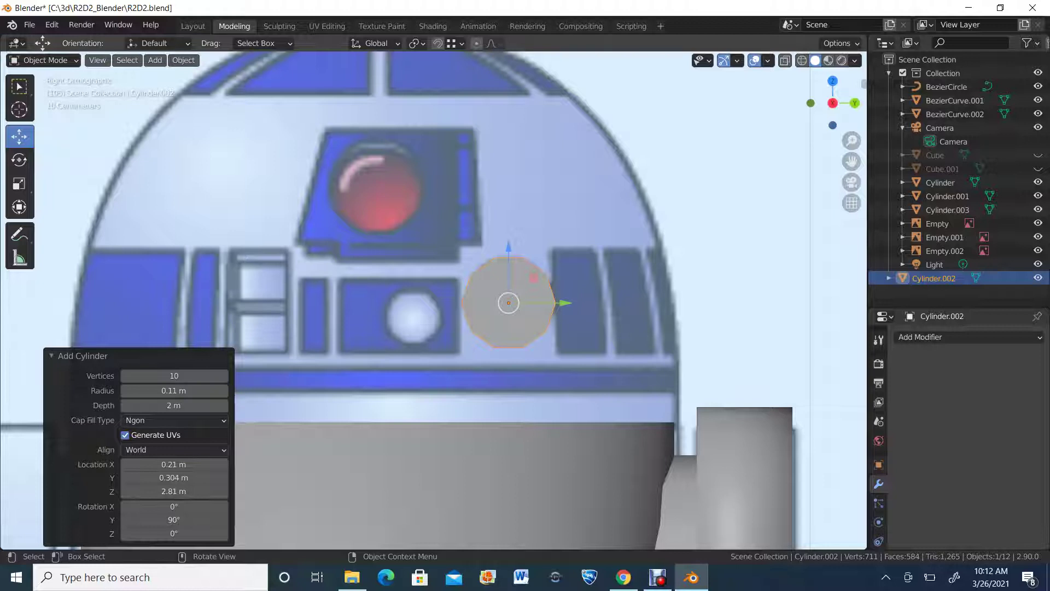
# Step: In the back orthographic view, enter Edit Mode on the cylinder and enable X-ray
pyautogui.scroll(-3, 432, 301)
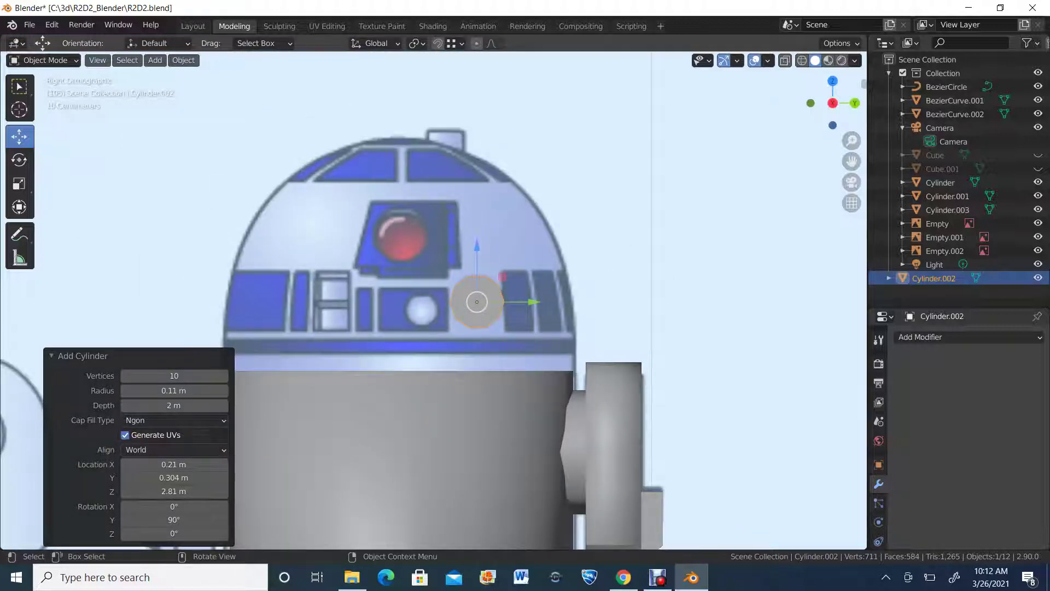
pyautogui.moveTo(832, 103); pyautogui.dragTo(723, 116)
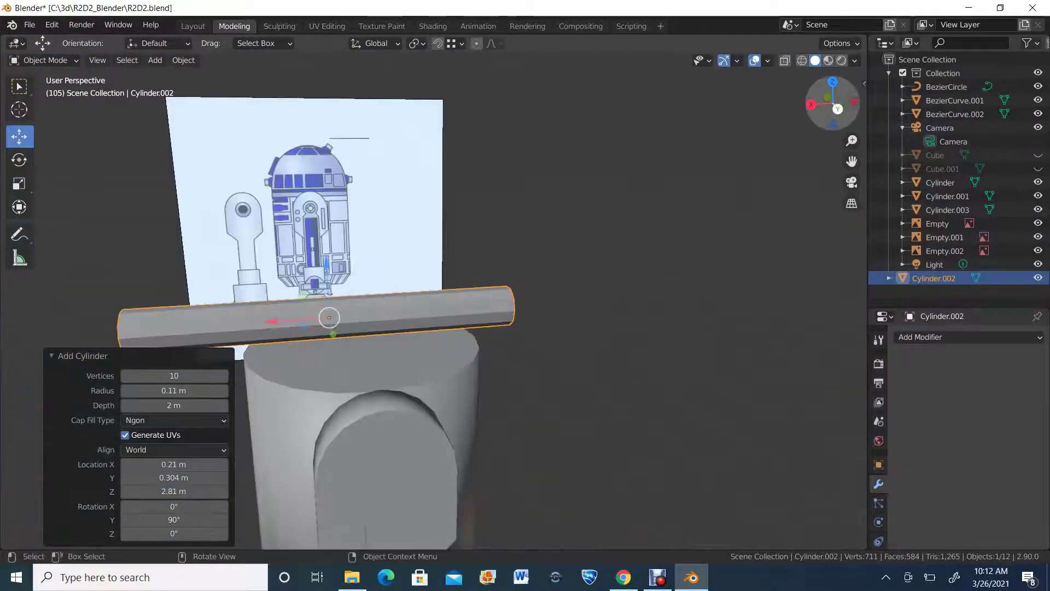
pyautogui.click(837, 108)
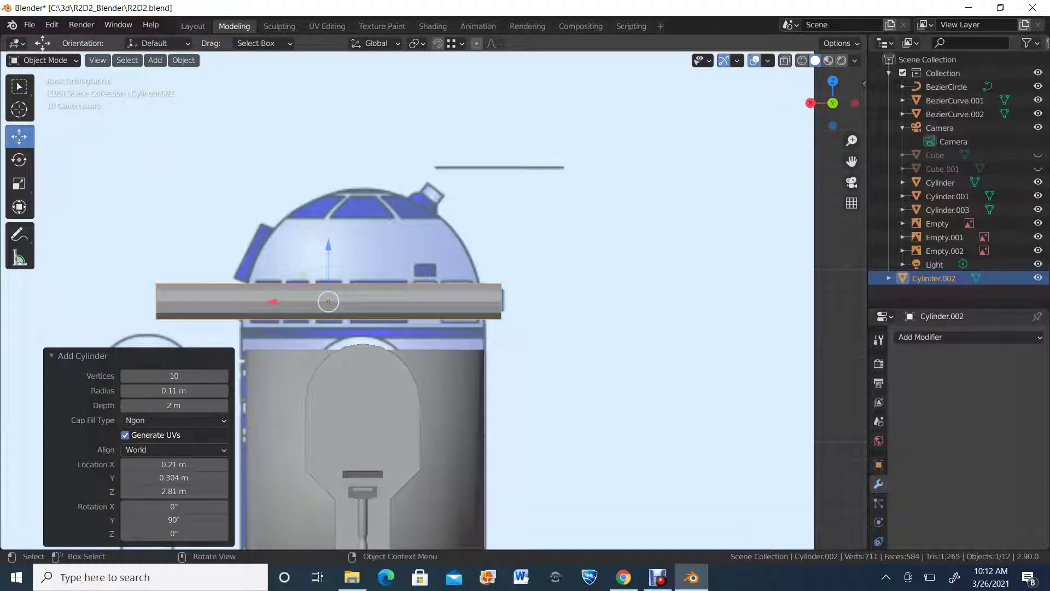
pyautogui.click(43, 60)
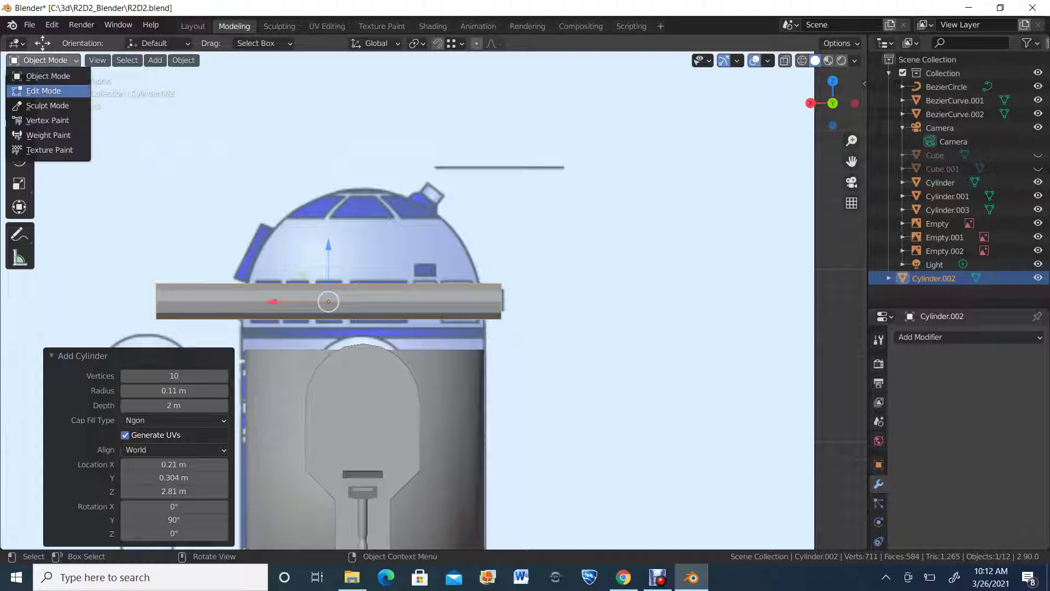
pyautogui.click(33, 90)
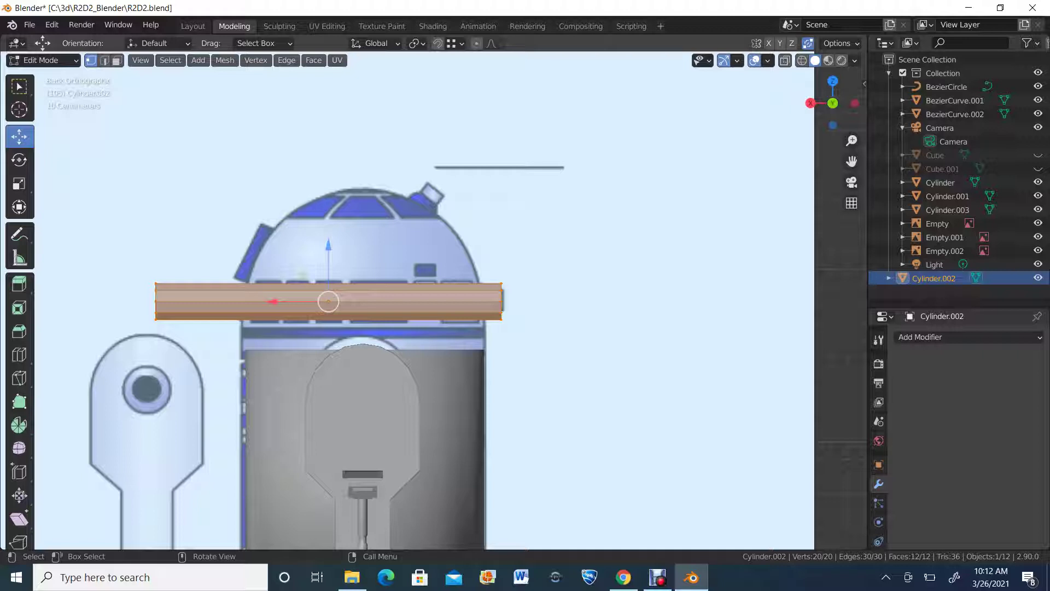
pyautogui.hotkey('alt', 'z')
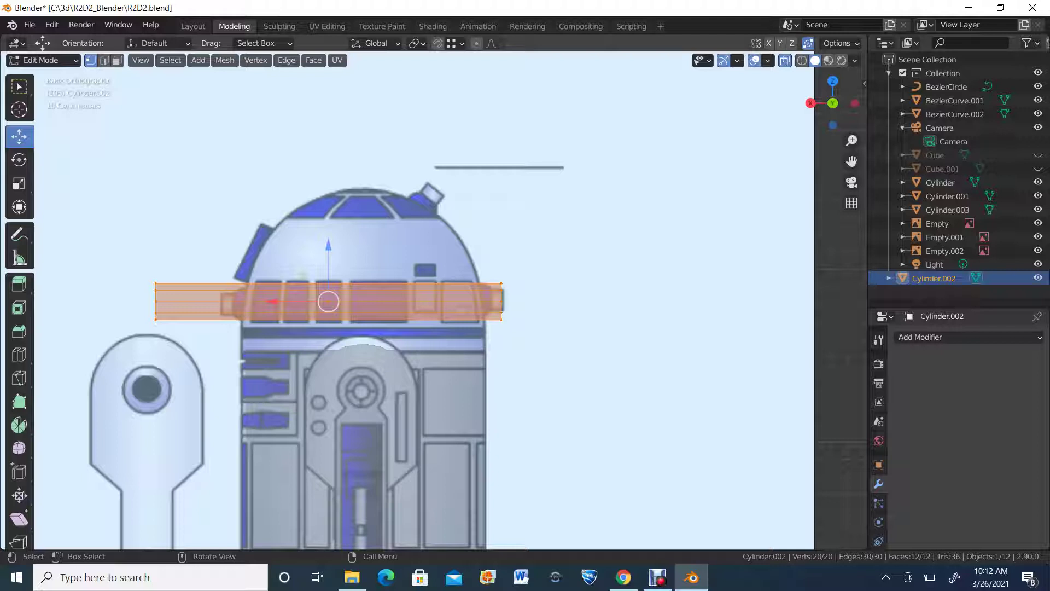
# Step: Move the vertices at the cylinder's rear end about 1.5 m along X to the front edge of the dome
pyautogui.scroll(1, 438, 299)
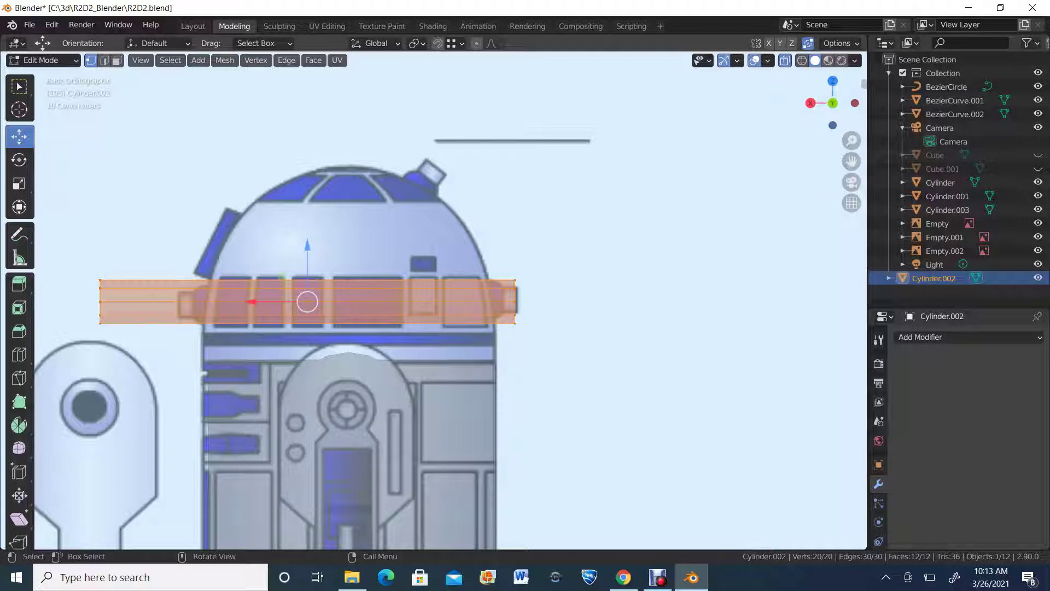
pyautogui.moveTo(501, 260); pyautogui.dragTo(529, 362)
pyautogui.moveTo(460, 302); pyautogui.dragTo(330, 301)
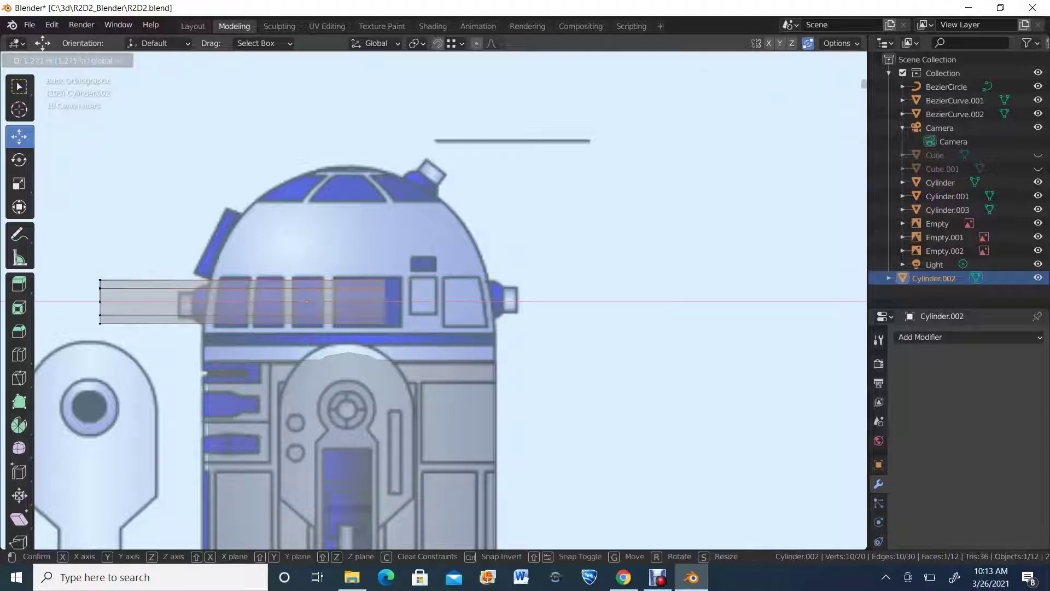
pyautogui.click(203, 301)
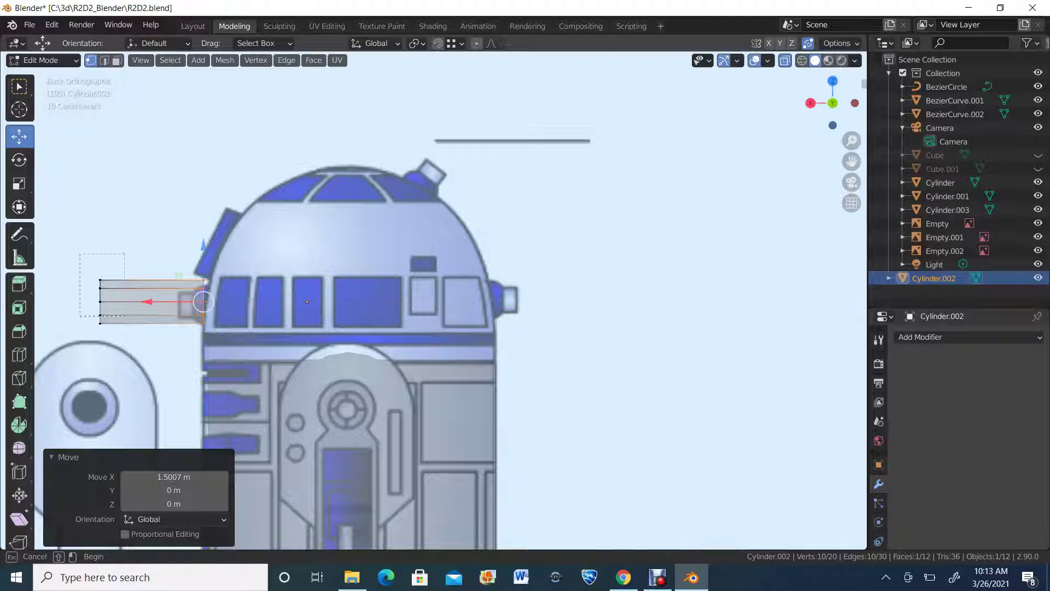
# Step: Move the cylinder's front end vertices about -0.37 m along X to the outer face of the protruding lens
pyautogui.keyDown('alt'); pyautogui.click(100, 302); pyautogui.keyUp('alt')
pyautogui.press('g')
pyautogui.press('x')
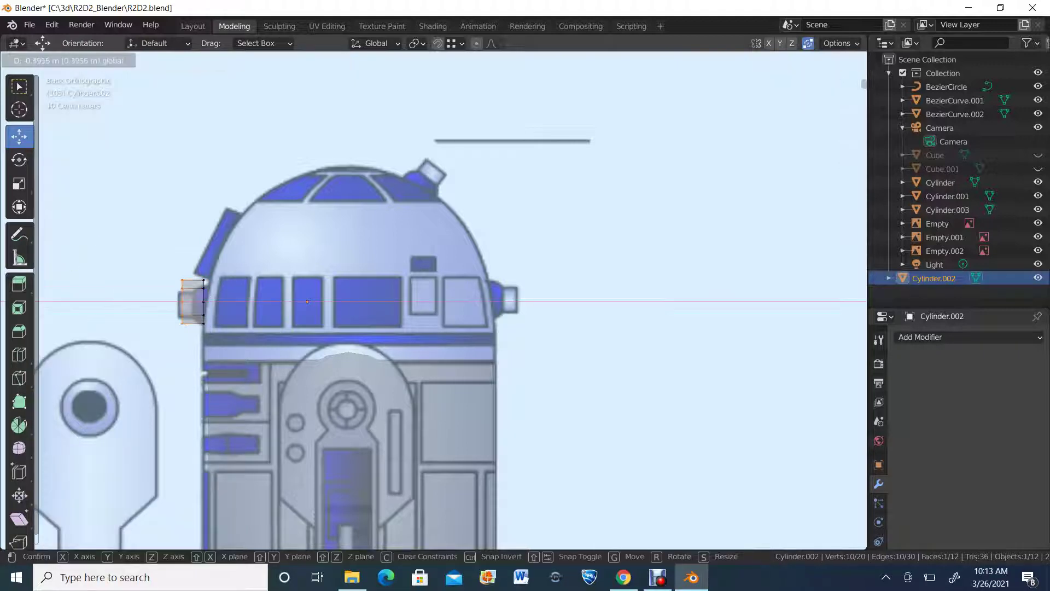
pyautogui.press('Return')
# Step: Move the cylinder's inner end vertices about -0.019 m along X so they meet the dome outline
pyautogui.scroll(3, 439, 301)
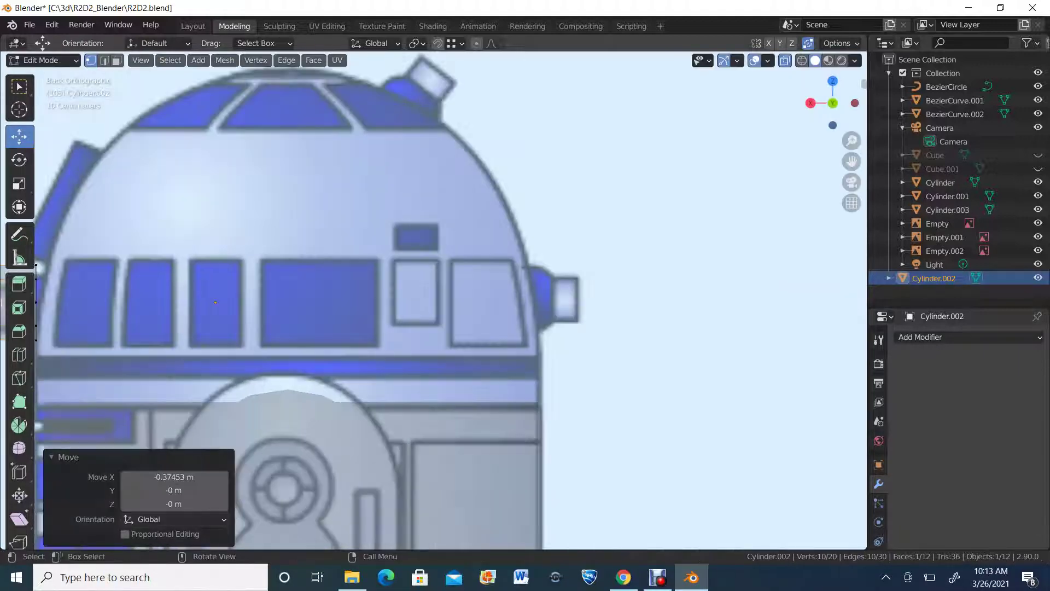
pyautogui.keyDown('shift'); pyautogui.moveTo(262, 300); pyautogui.dragTo(332, 301); pyautogui.keyUp('shift')
pyautogui.keyDown('shift'); pyautogui.moveTo(332, 301); pyautogui.dragTo(604, 302, button='middle'); pyautogui.keyUp('shift')
pyautogui.scroll(5, 434, 301)
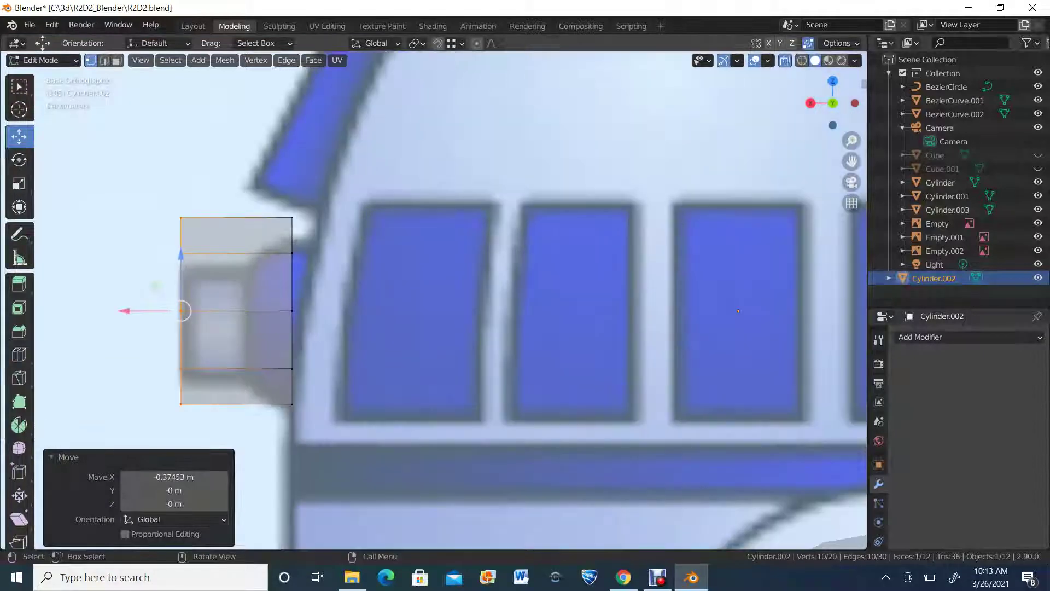
pyautogui.keyDown('alt'); pyautogui.click(293, 336); pyautogui.keyUp('alt')
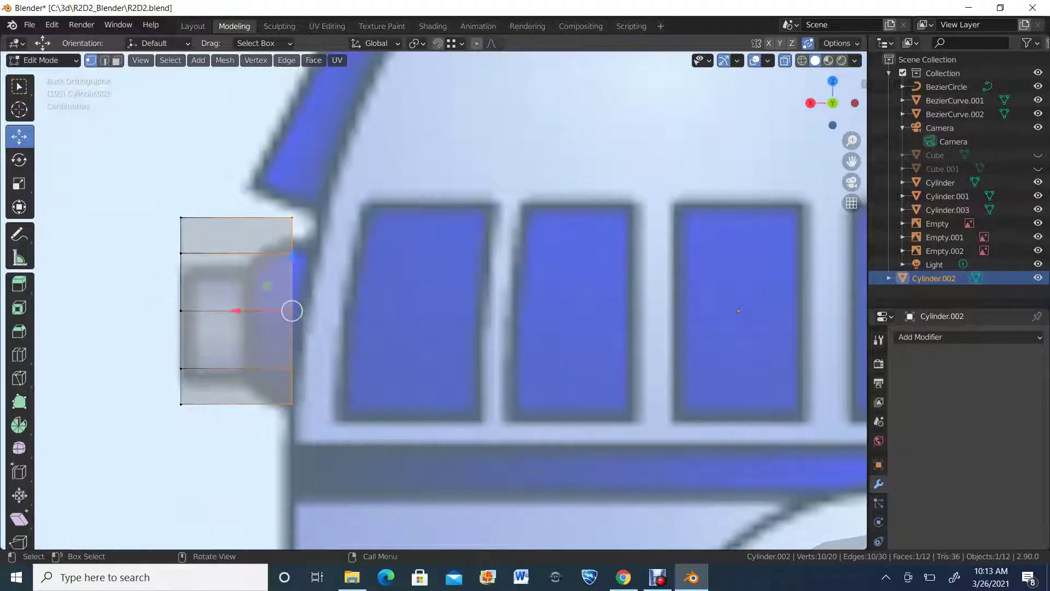
pyautogui.moveTo(236, 311); pyautogui.dragTo(253, 310)
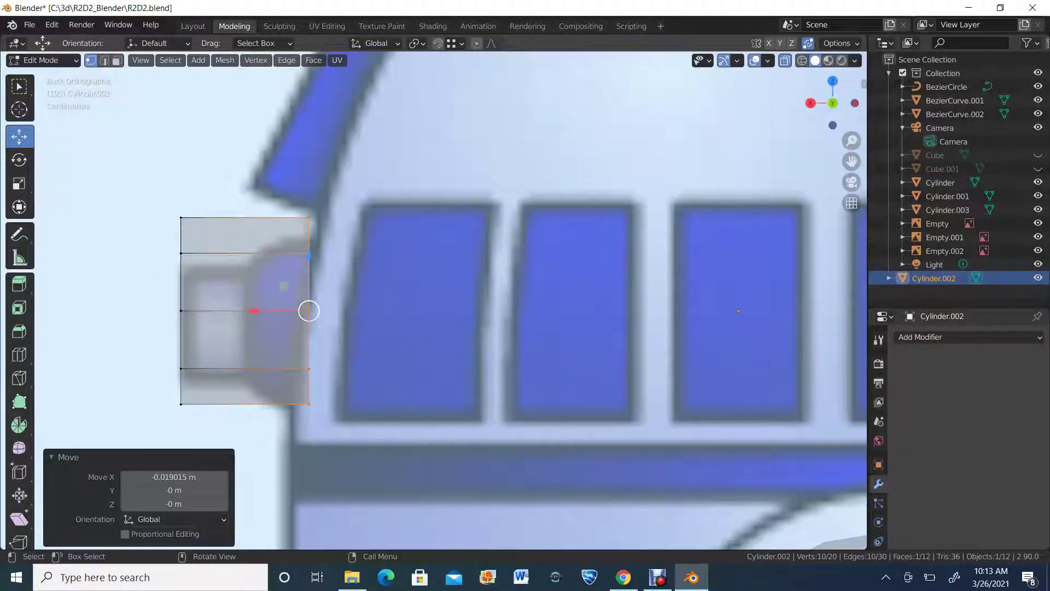
pyautogui.scroll(-1, 308, 312)
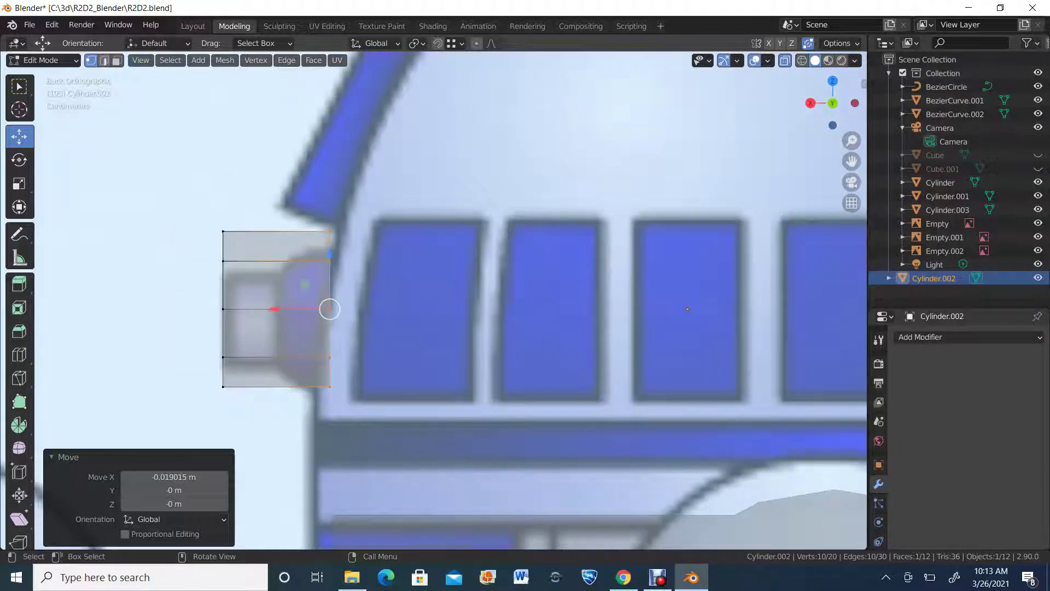
# Step: Add a loop cut around the middle of the cylinder and a second one midway through its rear half
pyautogui.click(104, 60)
pyautogui.moveTo(257, 202); pyautogui.dragTo(298, 410)
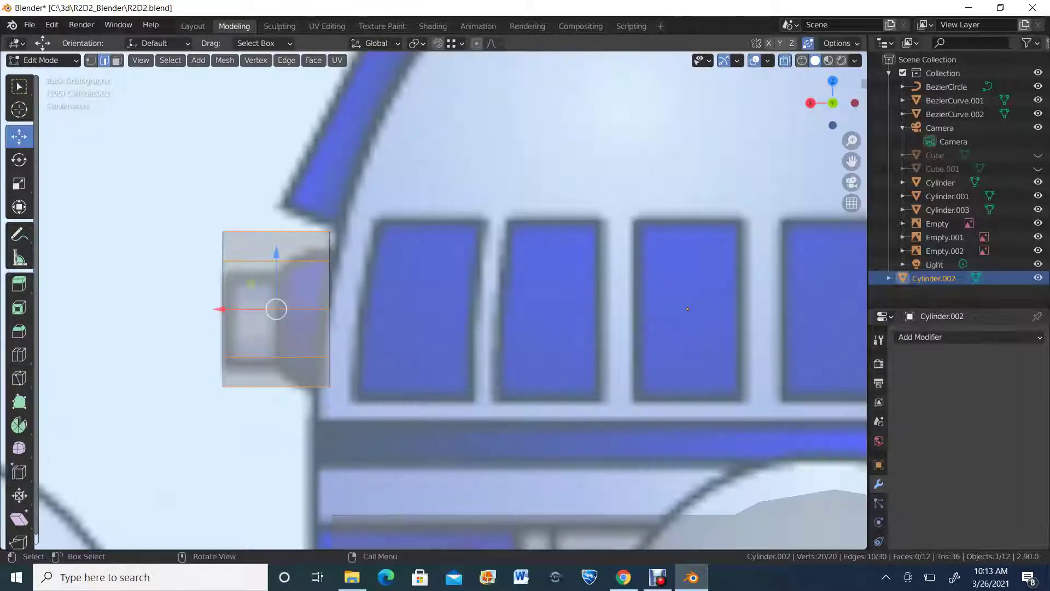
pyautogui.click(19, 354)
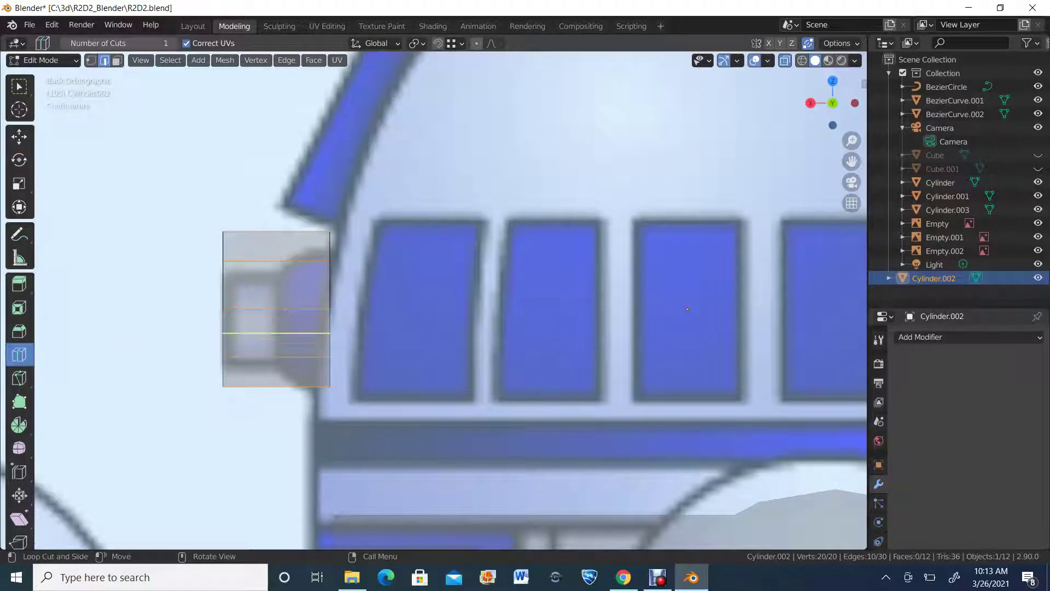
pyautogui.click(277, 309)
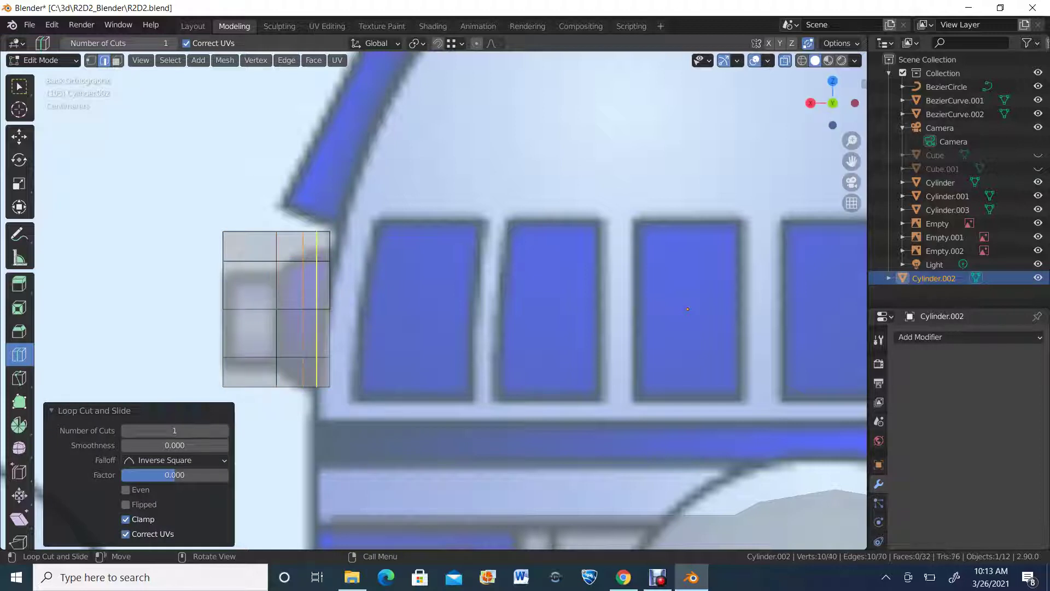
pyautogui.click(303, 309)
# Step: Select the vertices at the cylinder's front end and scale them down uniformly to the lens tip's size in the reference image
pyautogui.click(20, 136)
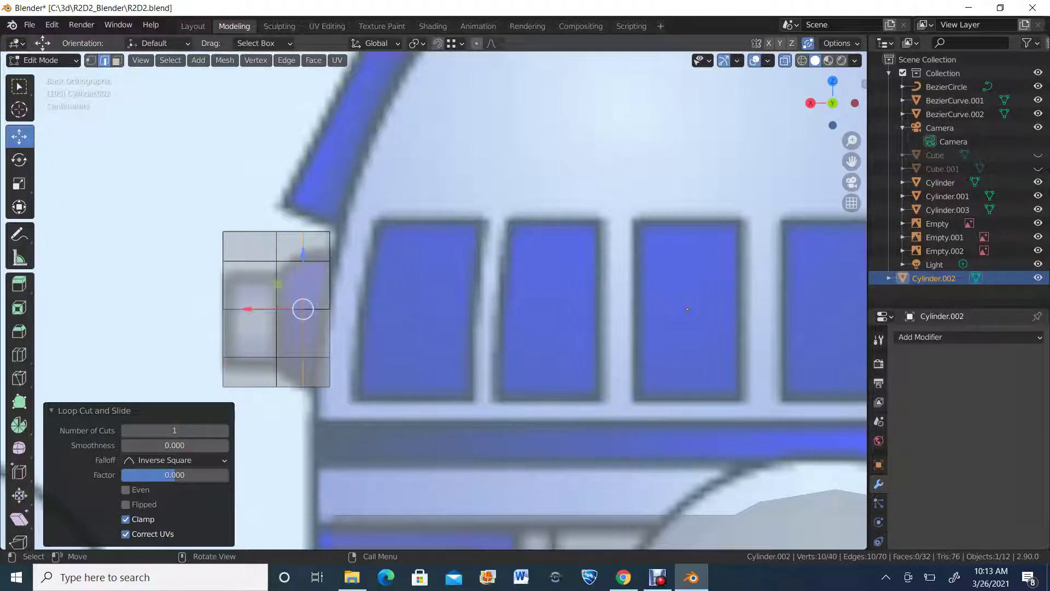
pyautogui.press('1')
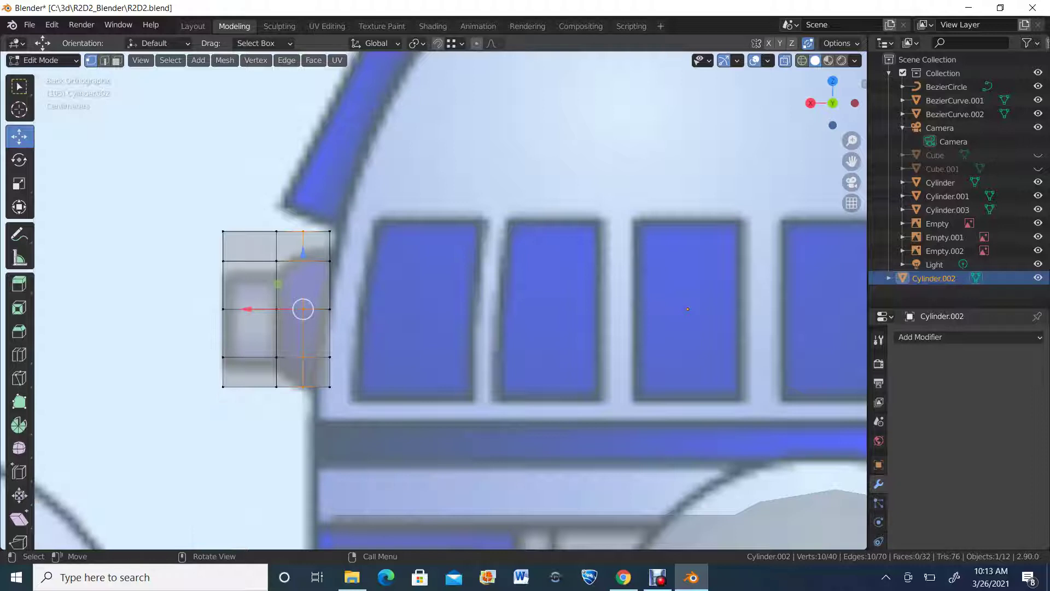
pyautogui.moveTo(176, 200); pyautogui.dragTo(263, 450)
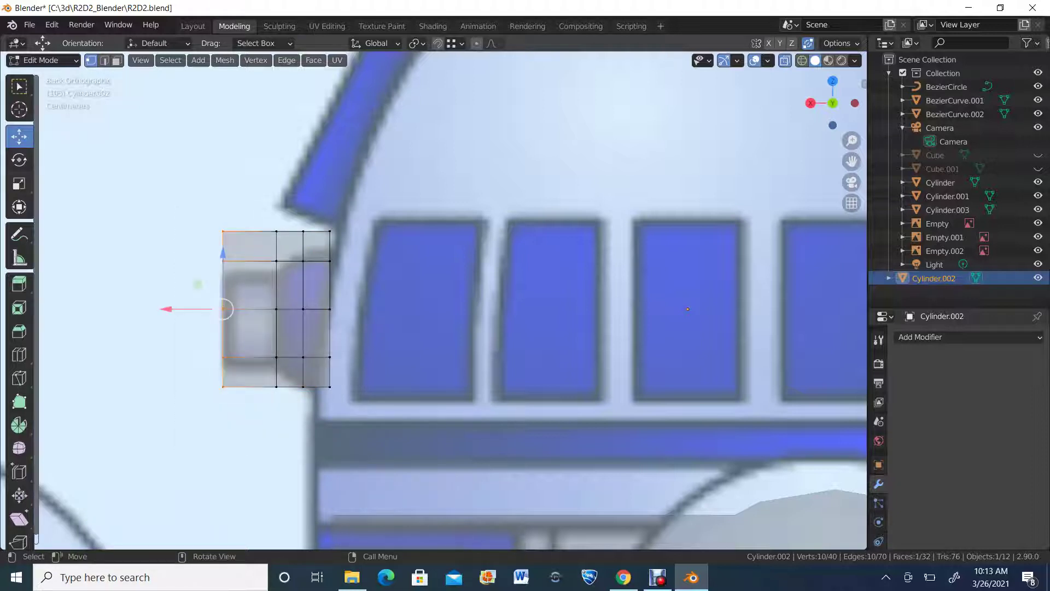
pyautogui.click(19, 183)
pyautogui.moveTo(277, 282); pyautogui.dragTo(258, 295)
# Step: Scale the cylinder's middle vertex ring uniformly by 0.621 to form the neck behind the lens tip
pyautogui.moveTo(263, 204); pyautogui.dragTo(283, 401)
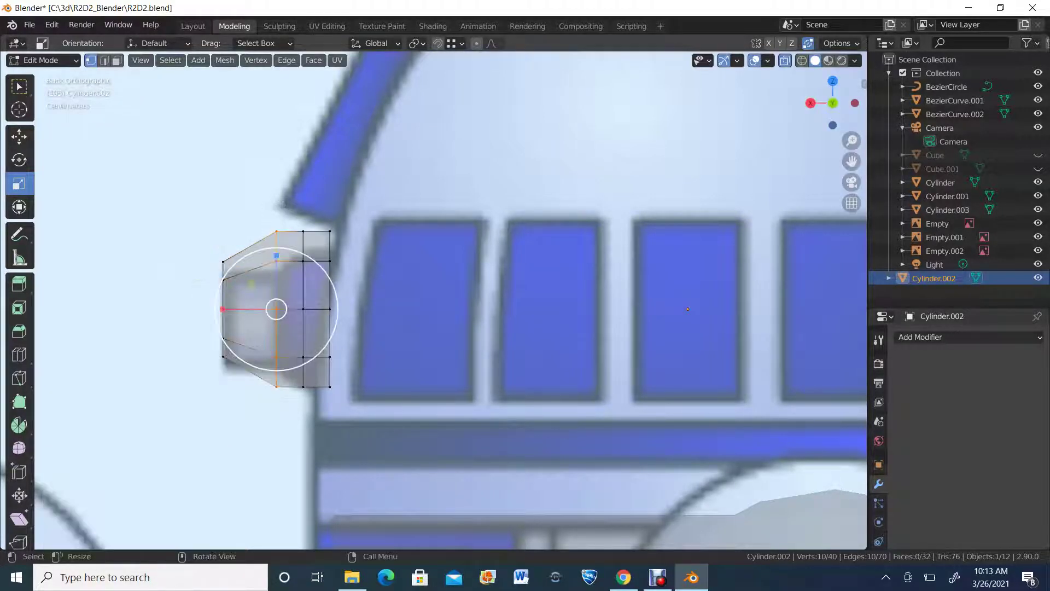
pyautogui.moveTo(332, 307)
pyautogui.mouseDown()
pyautogui.moveTo(305, 307)
pyautogui.moveTo(315, 306)
pyautogui.mouseUp()
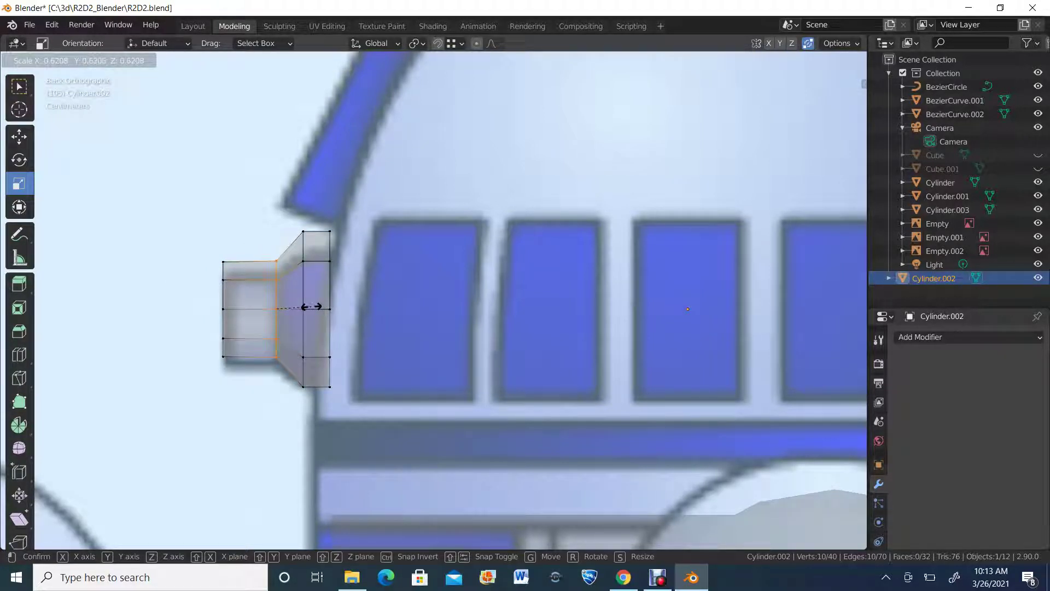
pyautogui.click(311, 306)
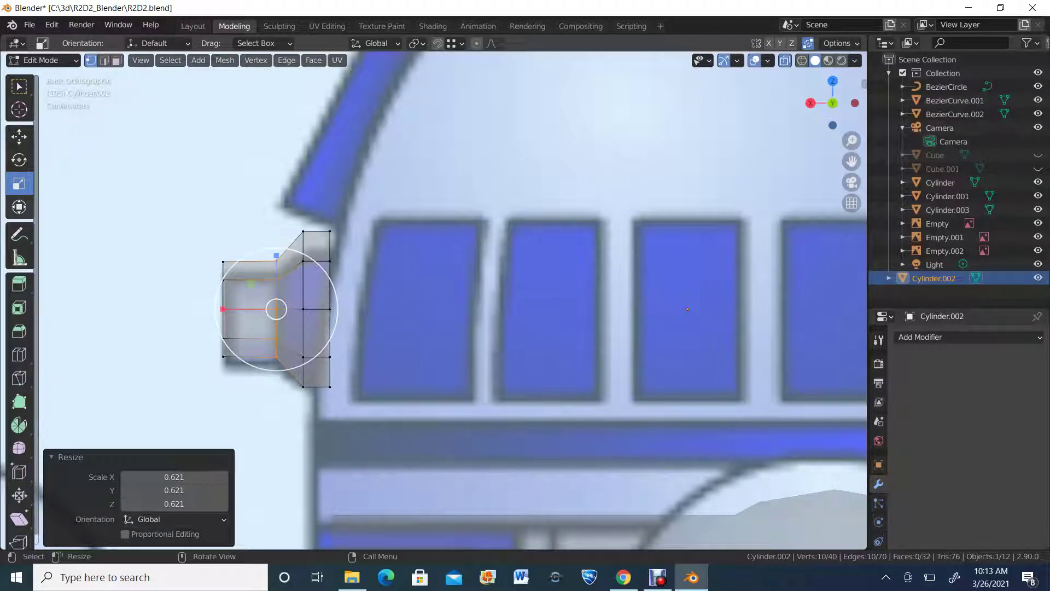
# Step: Scale the front end vertices uniformly by 0.930 to taper the lens tip slightly
pyautogui.click(19, 137)
pyautogui.moveTo(211, 244); pyautogui.dragTo(239, 380)
pyautogui.click(19, 183)
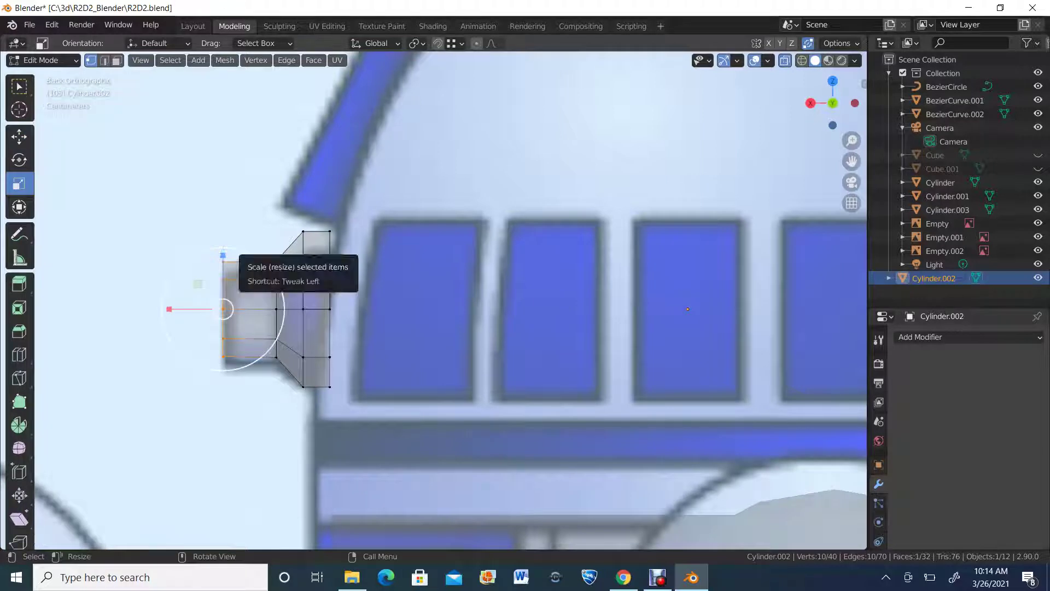
pyautogui.moveTo(256, 253); pyautogui.dragTo(250, 263)
pyautogui.hotkey('shift', 'space')
pyautogui.press('g')
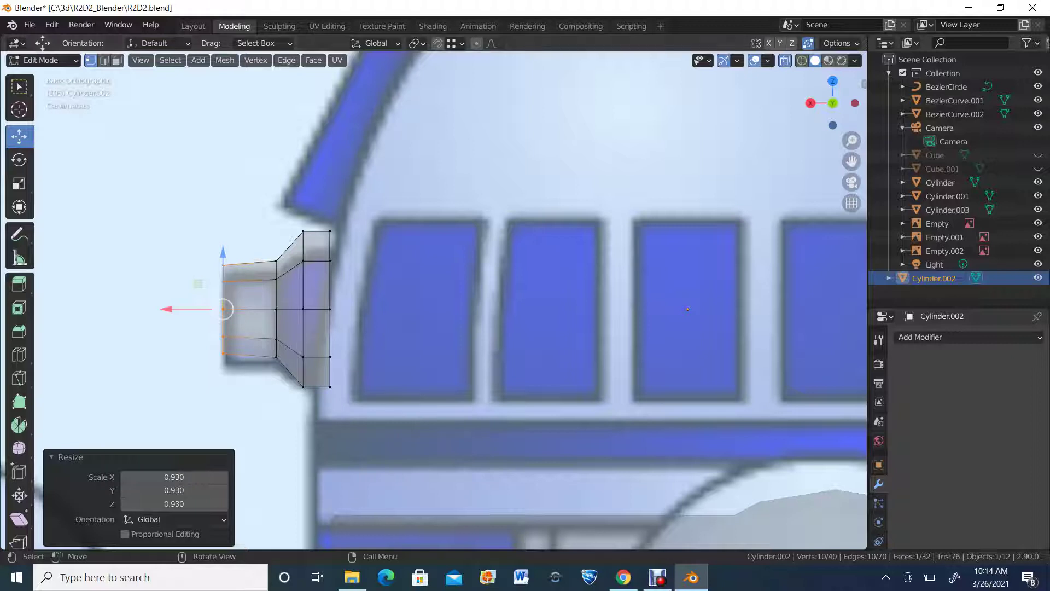
# Step: Return to Object Mode and reselect the lens cylinder instead of the reference image
pyautogui.click(43, 60)
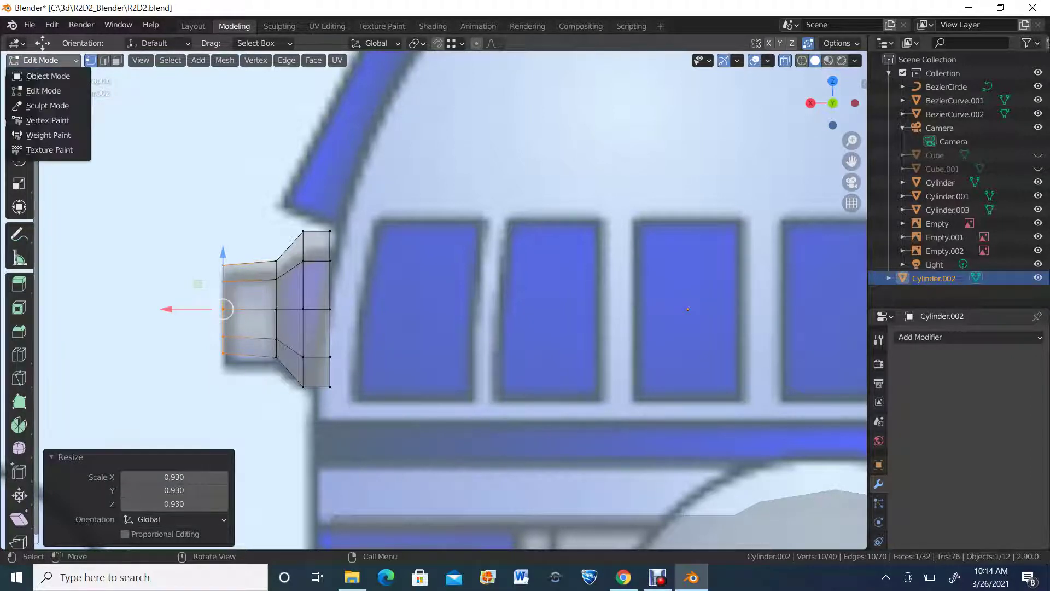
pyautogui.click(38, 72)
pyautogui.scroll(-2, 432, 301)
pyautogui.click(323, 313)
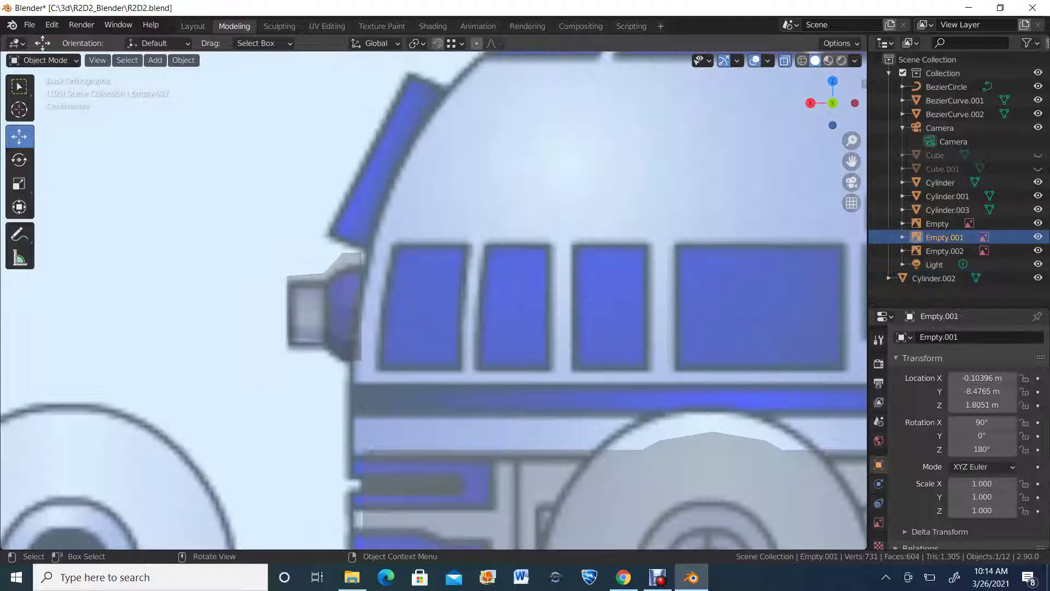
pyautogui.scroll(1, 323, 313)
pyautogui.click(323, 313)
pyautogui.scroll(3, 435, 301)
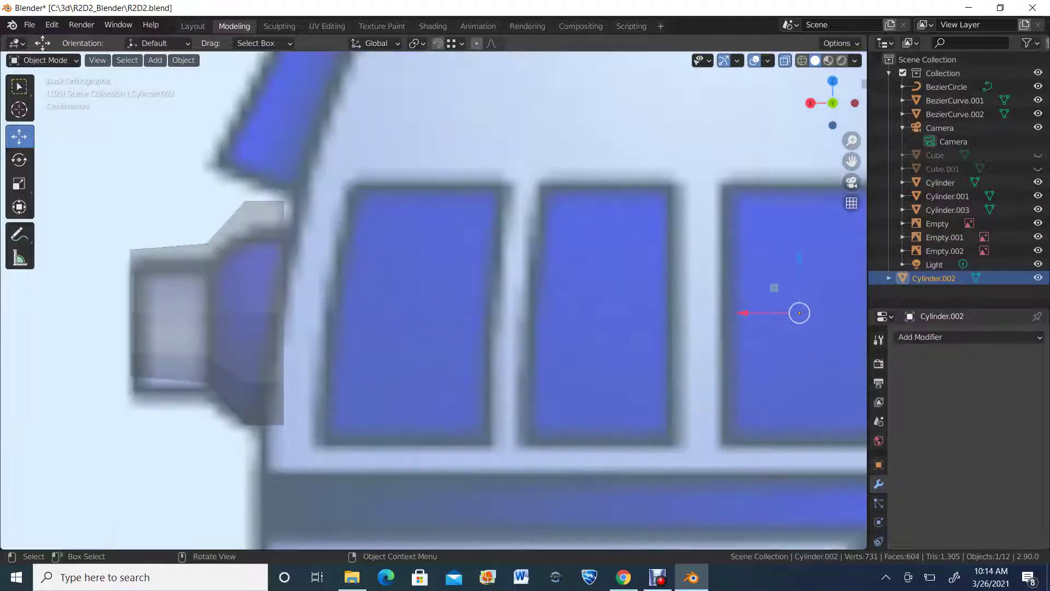
pyautogui.click(323, 313)
# Step: Set the lens cylinder's origin to its geometry
pyautogui.scroll(-1, 323, 313)
pyautogui.moveTo(323, 313); pyautogui.dragTo(416, 331, button='middle')
pyautogui.click(353, 328)
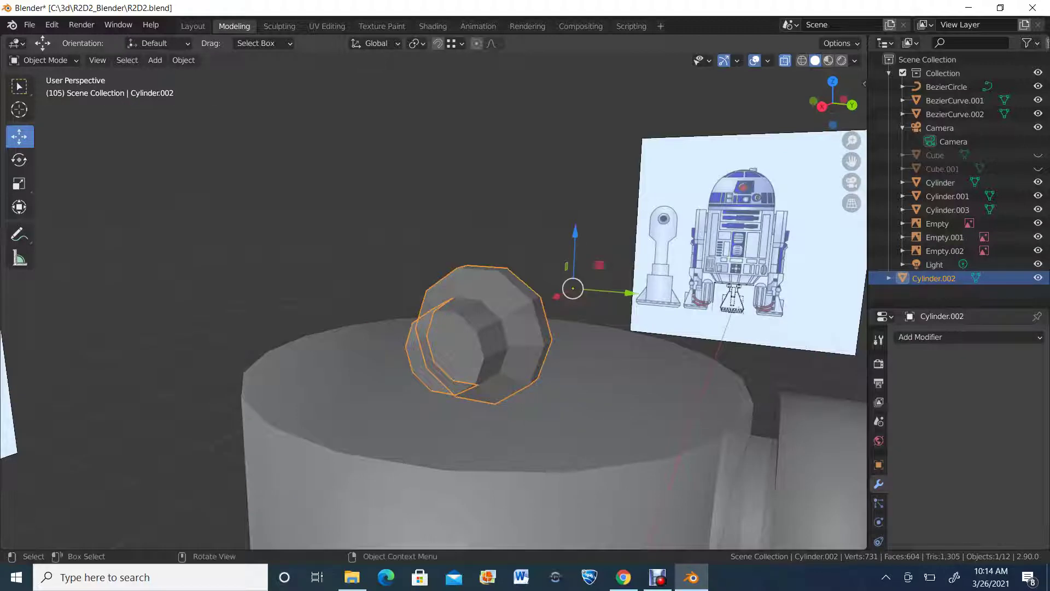
pyautogui.moveTo(465, 269); pyautogui.dragTo(514, 265, button='middle')
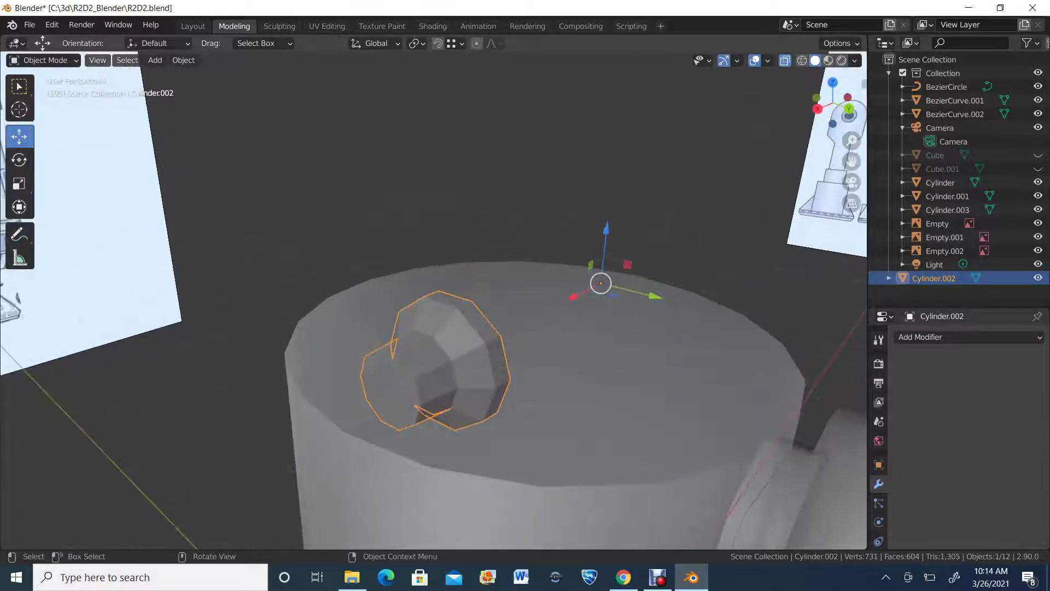
pyautogui.rightClick(415, 331)
pyautogui.moveTo(416, 331)
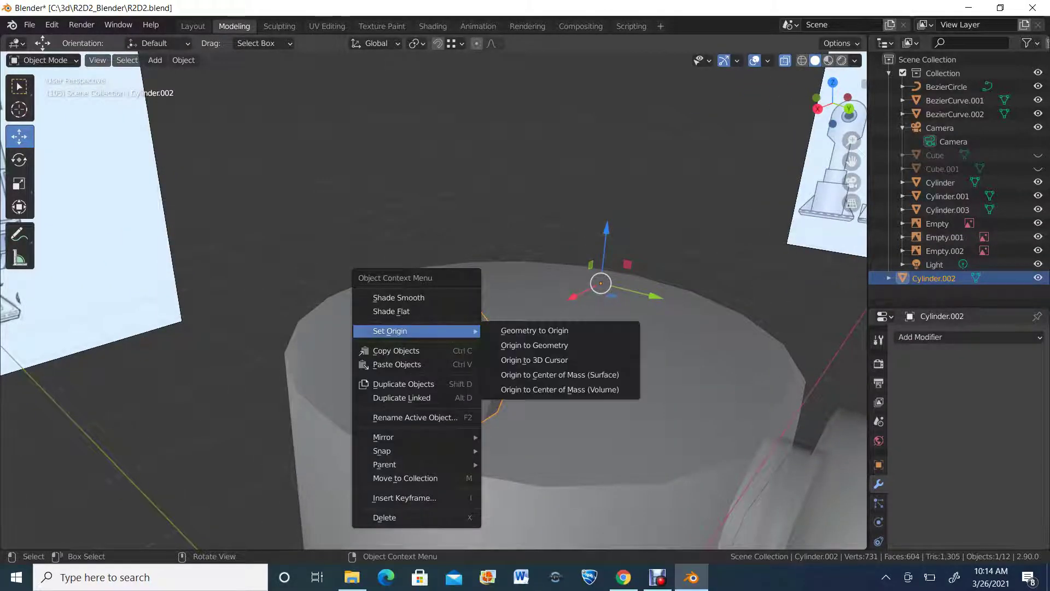
pyautogui.click(534, 346)
pyautogui.moveTo(535, 345)
pyautogui.mouseDown(button='middle')
pyautogui.moveTo(552, 342)
pyautogui.moveTo(482, 336)
pyautogui.moveTo(476, 315)
pyautogui.moveTo(553, 323)
pyautogui.moveTo(520, 340)
pyautogui.mouseUp(button='middle')
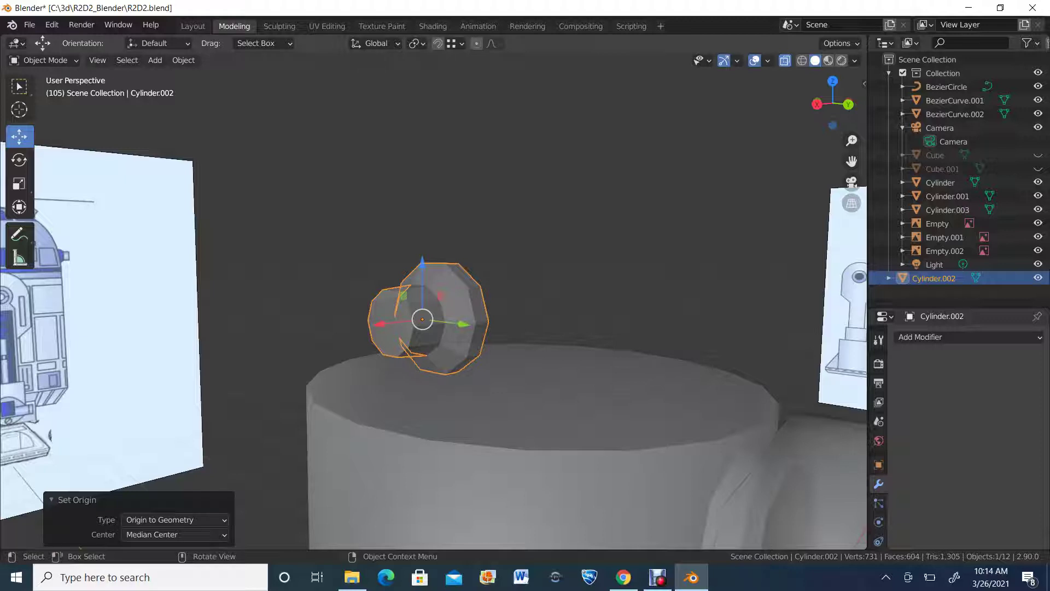
# Step: In the back orthographic view, enter Edit Mode, select the lens's side face loops and shade them smooth
pyautogui.click(848, 104)
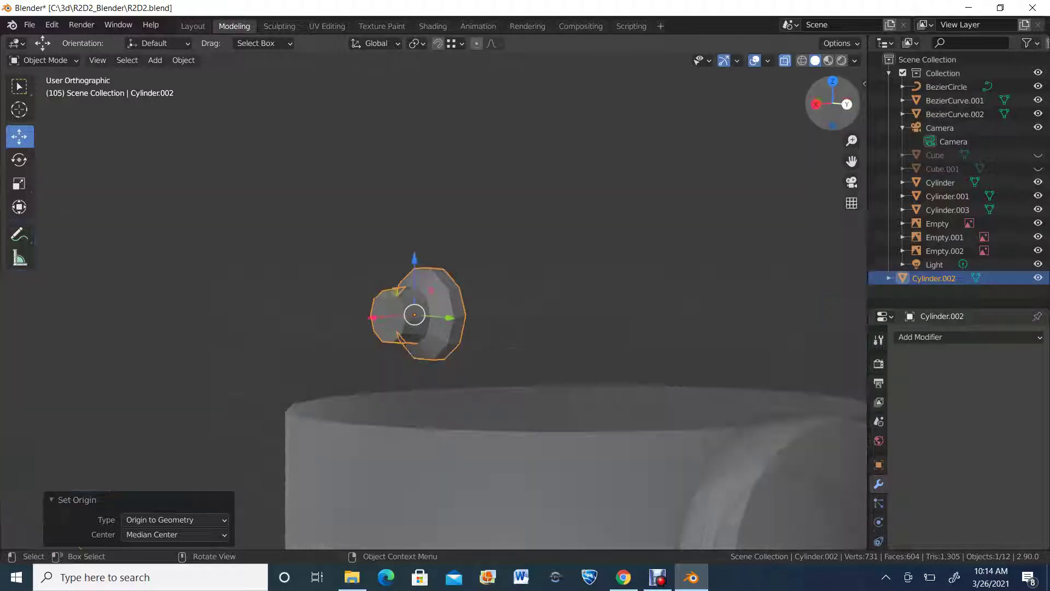
pyautogui.scroll(4, 433, 301)
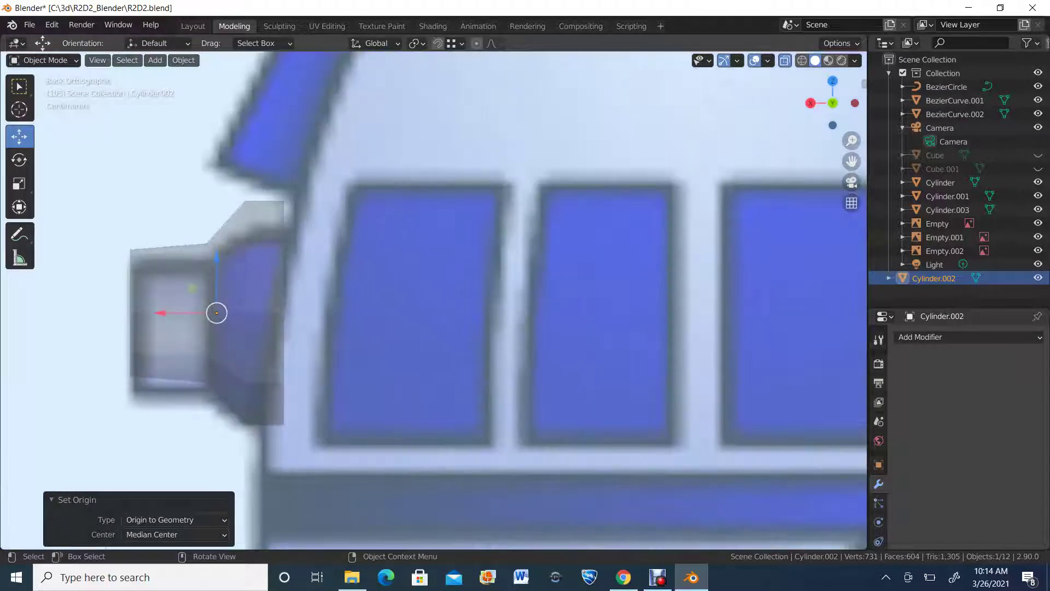
pyautogui.click(43, 60)
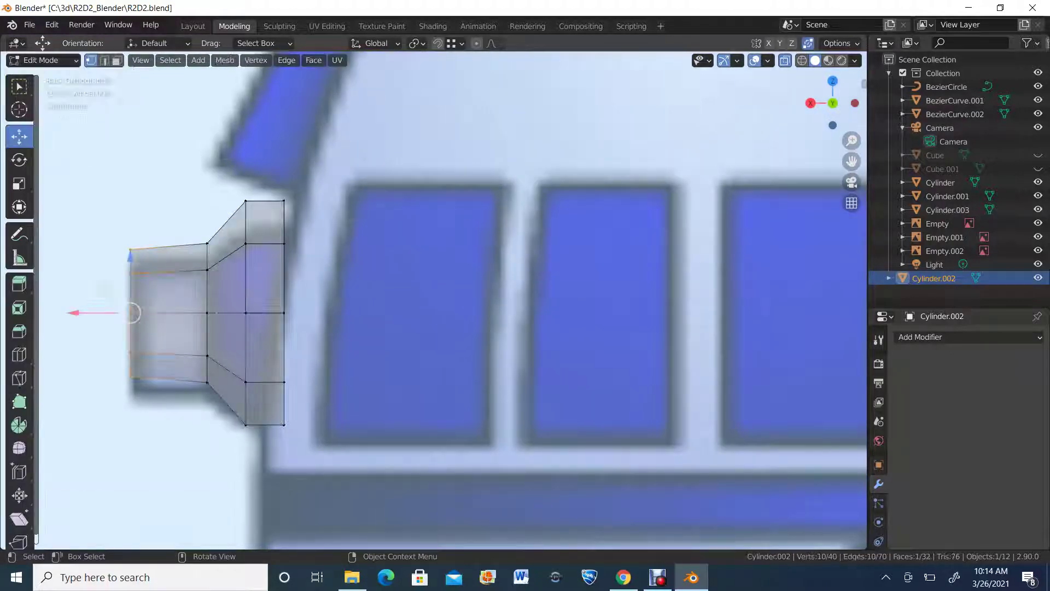
pyautogui.press('3')
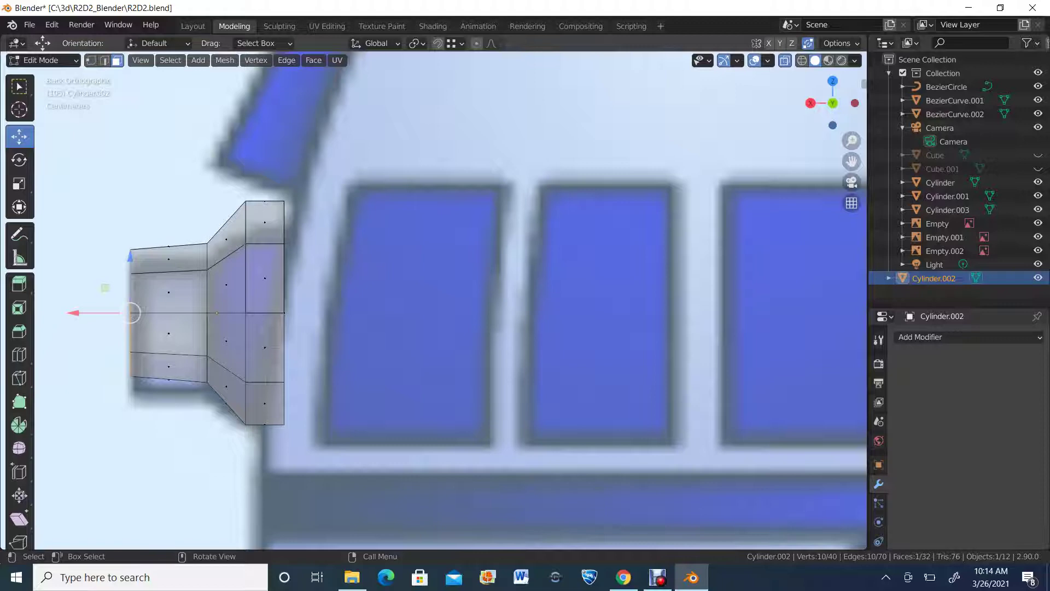
pyautogui.keyDown('alt'); pyautogui.click(265, 313); pyautogui.keyUp('alt')
pyautogui.keyDown('alt'); pyautogui.keyDown('shift'); pyautogui.click(169, 313); pyautogui.keyUp('shift'); pyautogui.keyUp('alt')
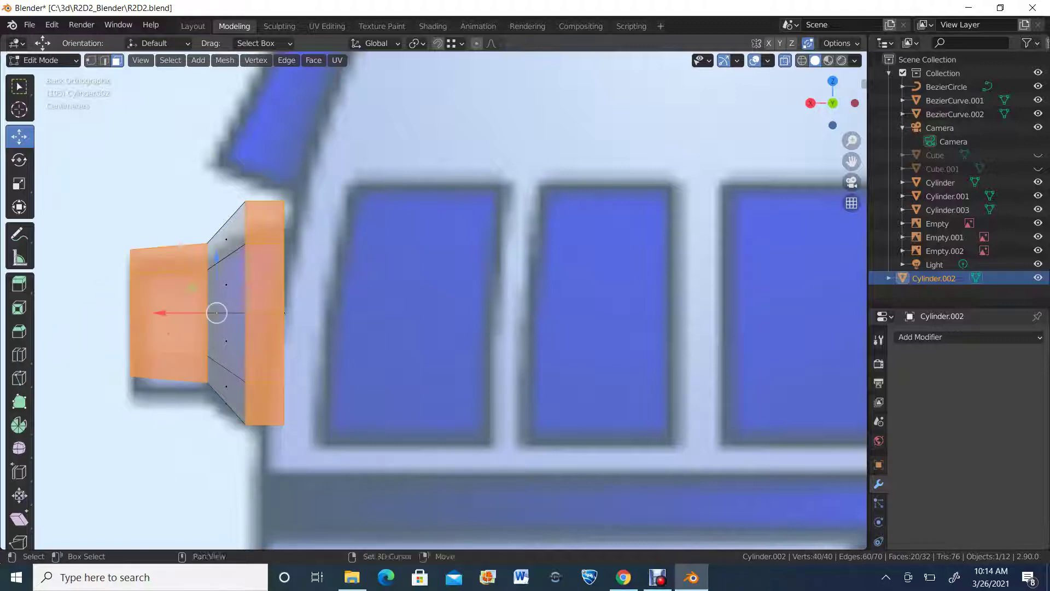
pyautogui.moveTo(169, 313); pyautogui.dragTo(372, 320, button='middle')
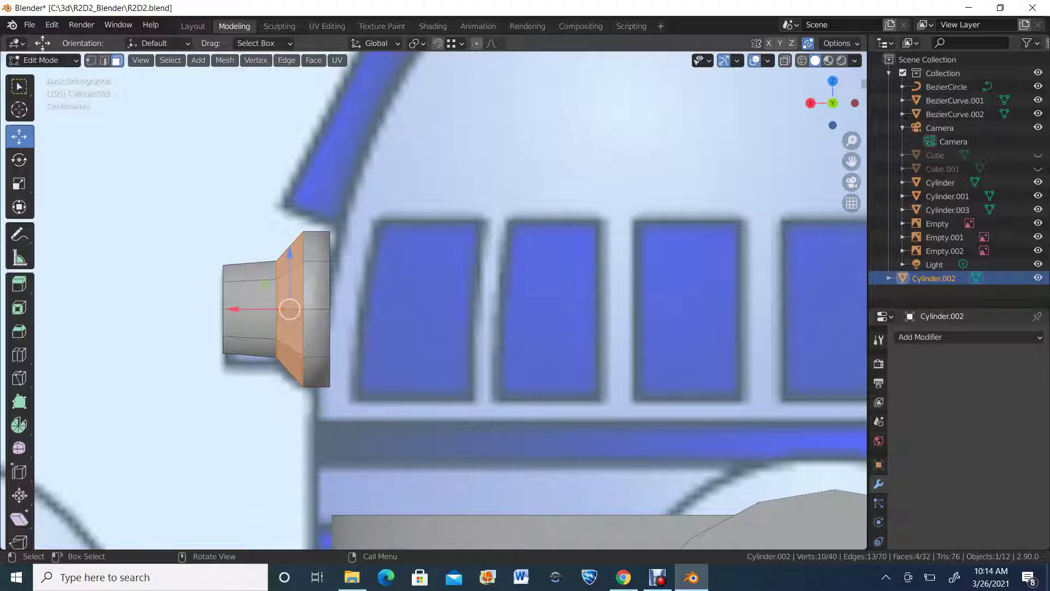
pyautogui.rightClick(236, 366)
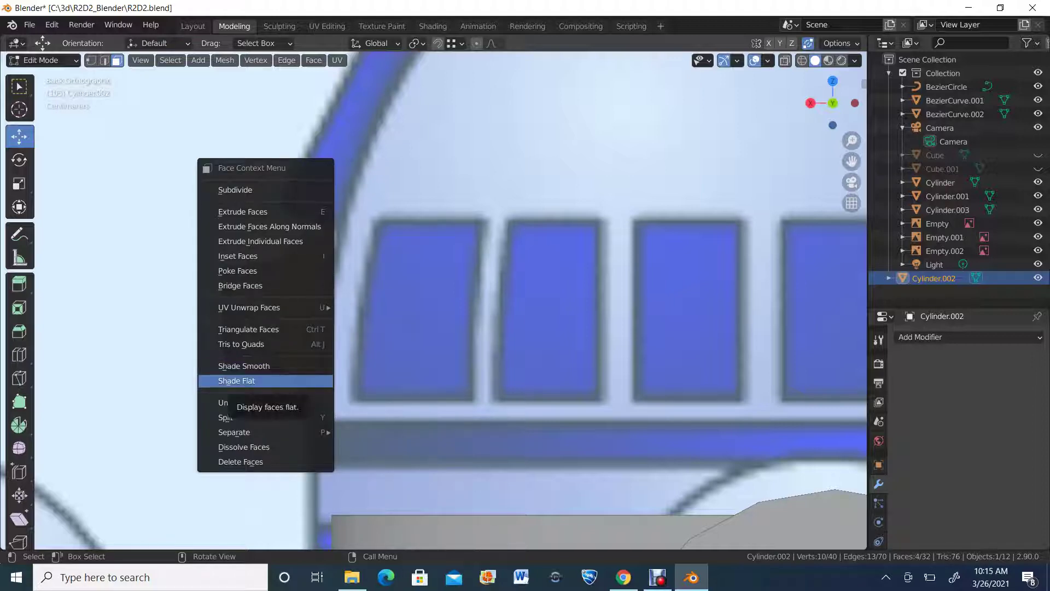
pyautogui.click(235, 366)
# Step: Delete the large end face at the rear of the lens that faces the dome
pyautogui.scroll(-2, 236, 366)
pyautogui.moveTo(235, 366); pyautogui.dragTo(201, 382, button='middle')
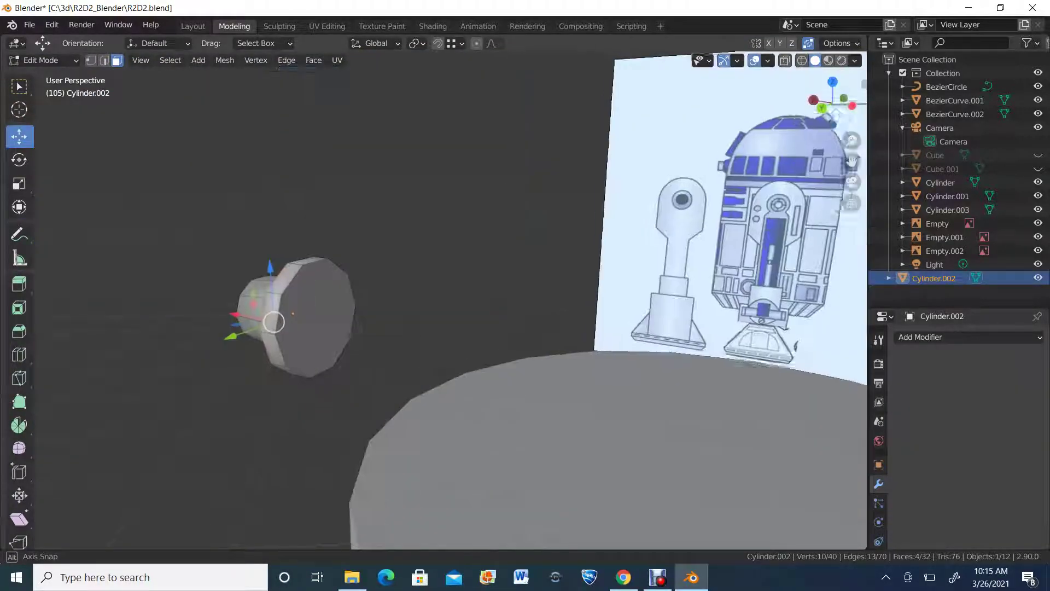
pyautogui.moveTo(623, 331); pyautogui.dragTo(640, 329, button='middle')
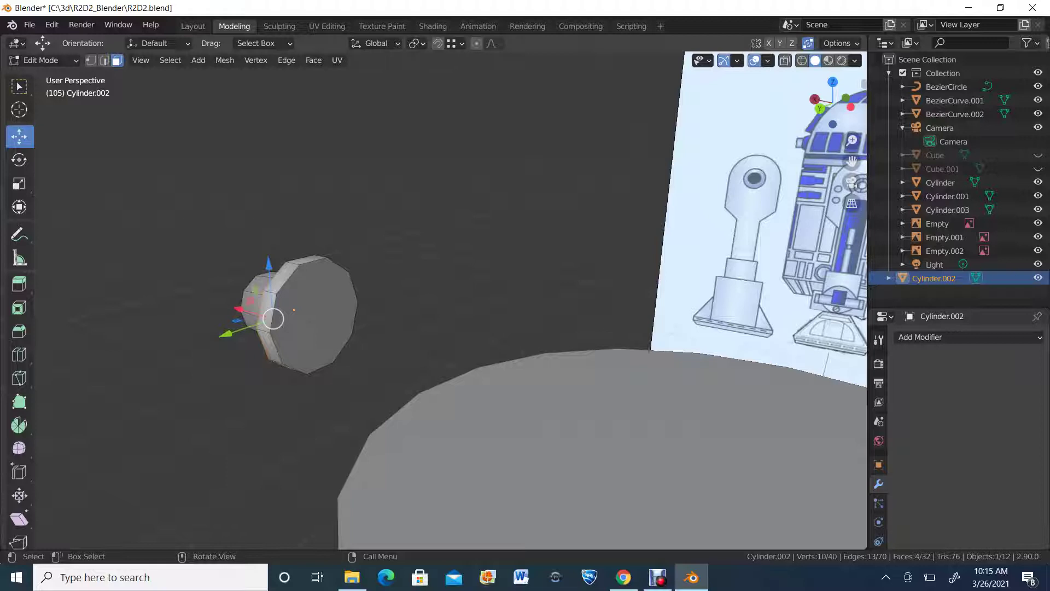
pyautogui.click(318, 315)
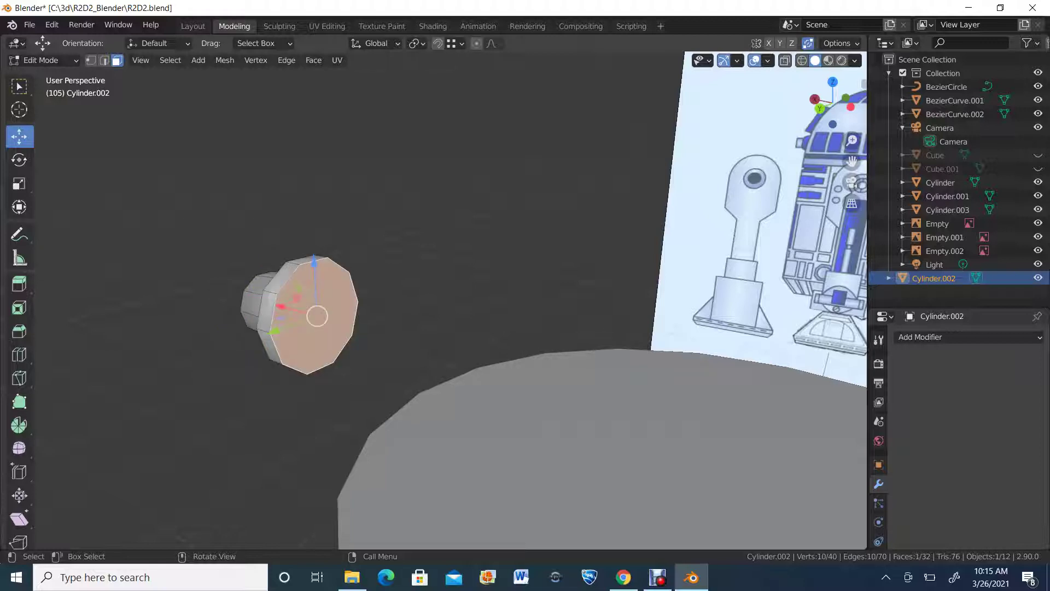
pyautogui.press('x')
pyautogui.click(282, 240)
# Step: Return to Object Mode and unhide the dome and the block mounted on its front
pyautogui.moveTo(281, 239); pyautogui.dragTo(412, 238, button='middle')
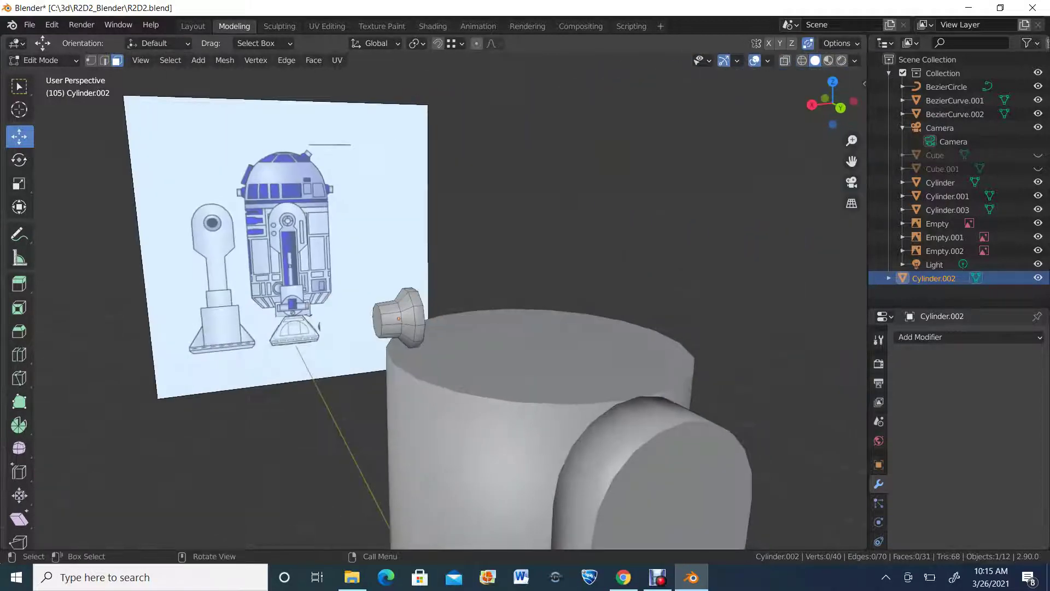
pyautogui.press('Tab')
pyautogui.hotkey('alt', 'h')
pyautogui.scroll(1, 438, 307)
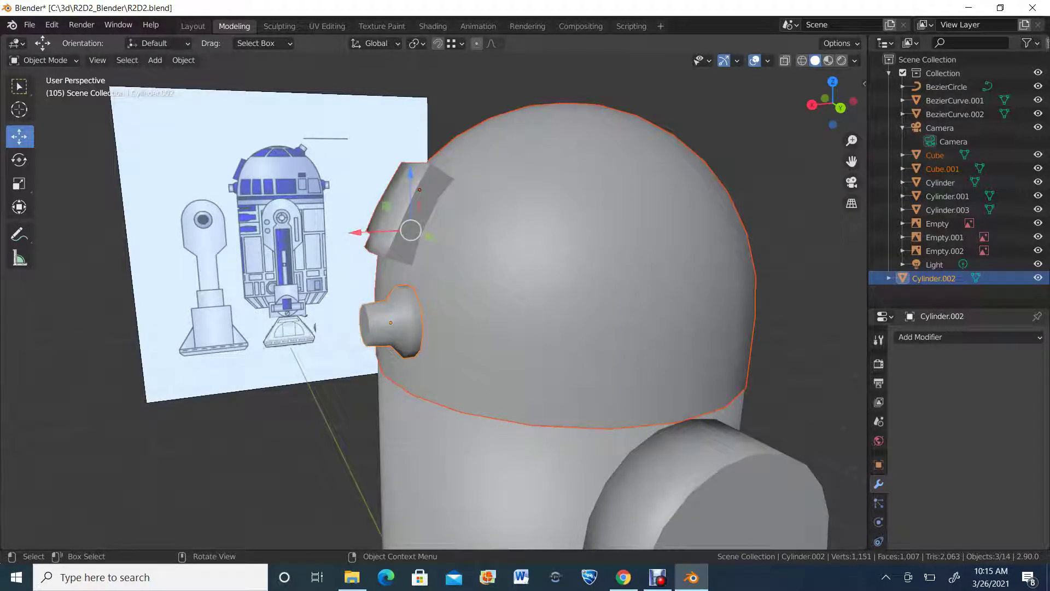
# Step: In the top orthographic view, select only the lens cylinder and enable X-ray to reveal the reference image
pyautogui.click(833, 81)
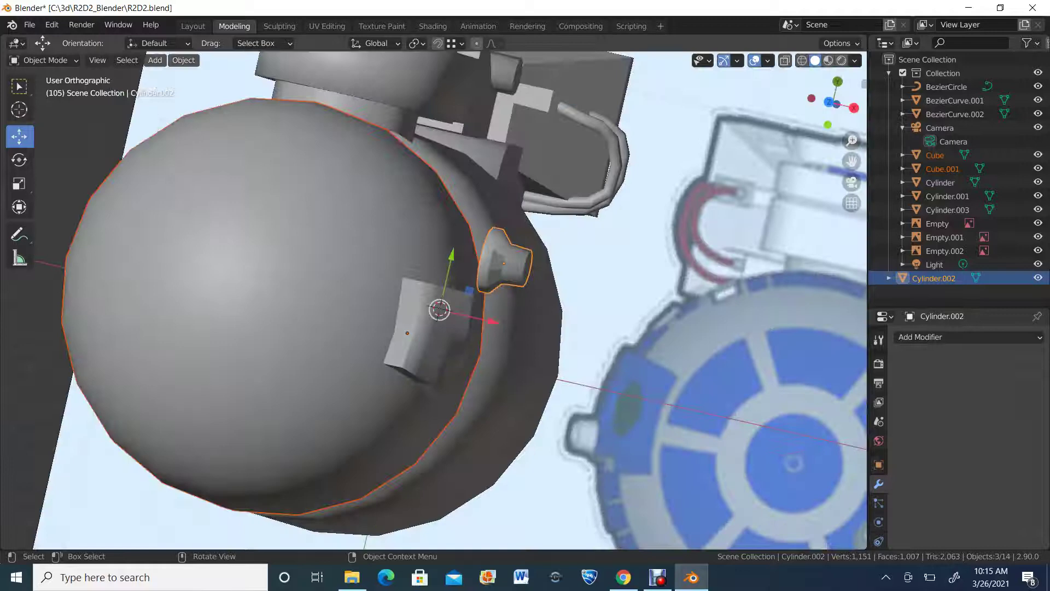
pyautogui.scroll(-3, 434, 300)
pyautogui.scroll(1, 434, 301)
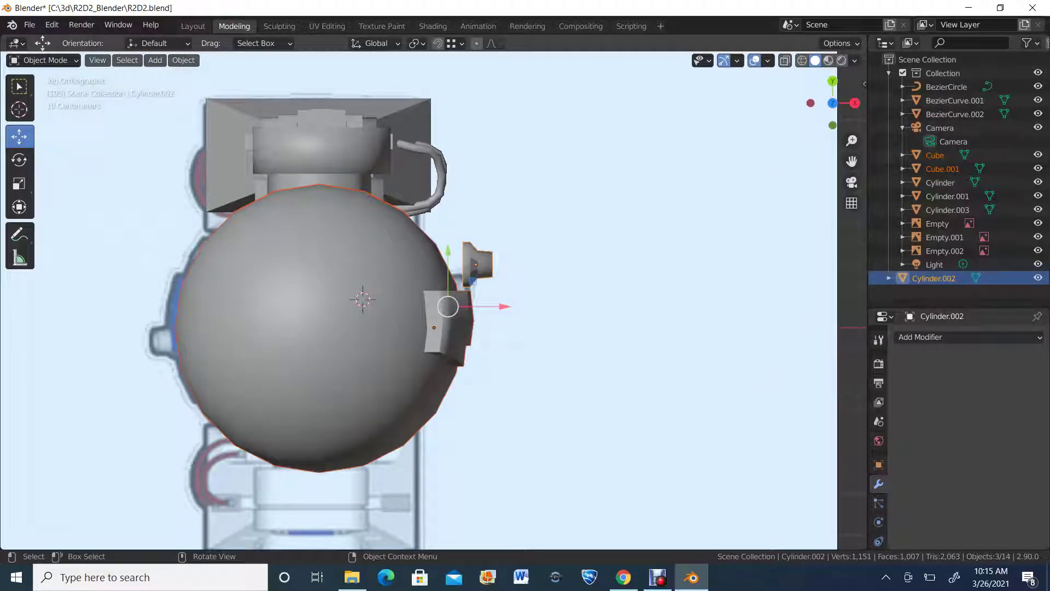
pyautogui.click(522, 262)
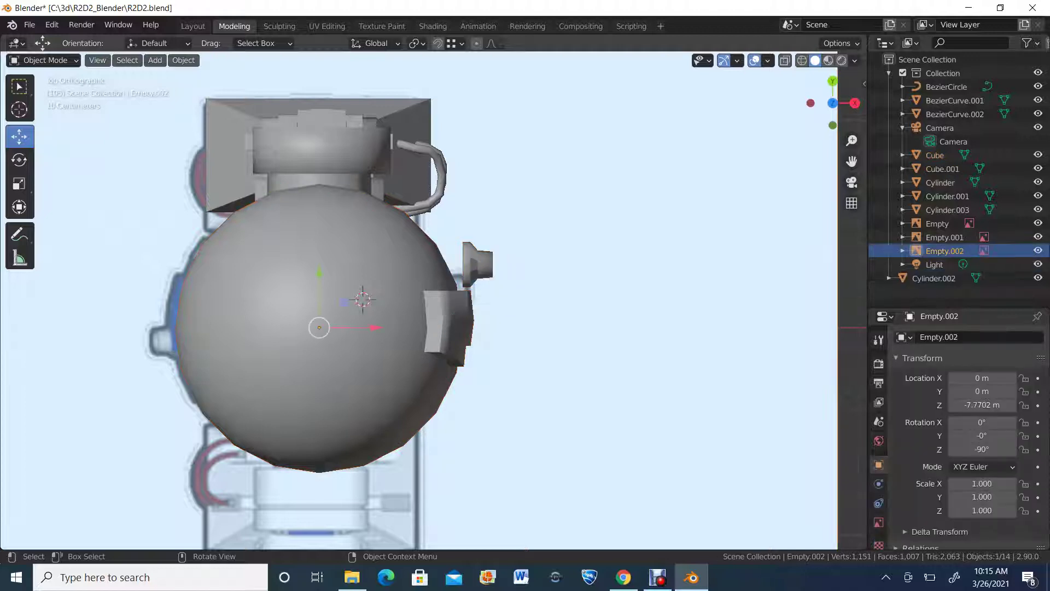
pyautogui.click(482, 265)
pyautogui.scroll(6, 482, 265)
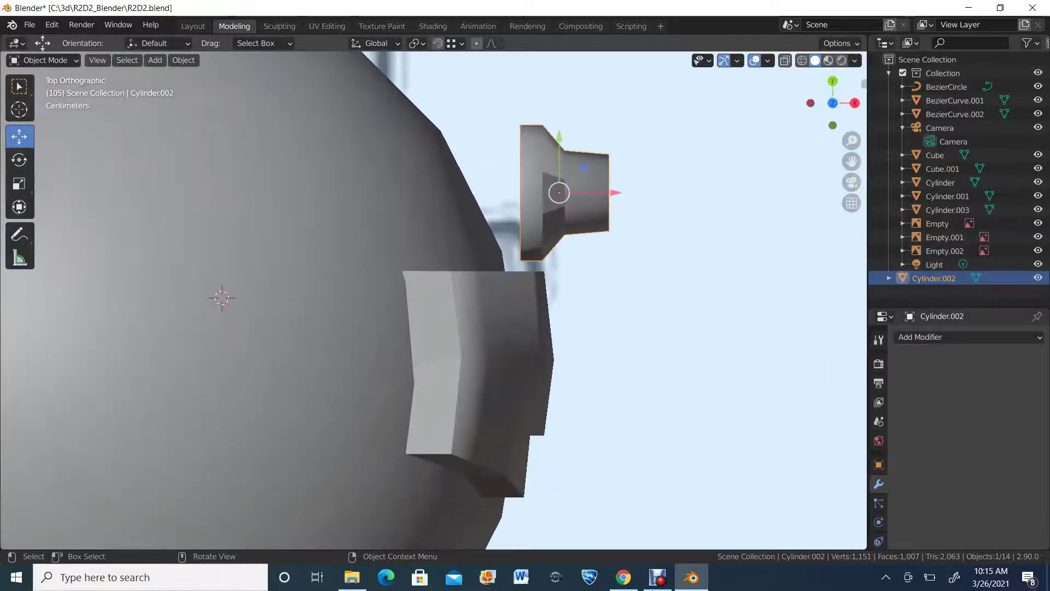
pyautogui.click(785, 61)
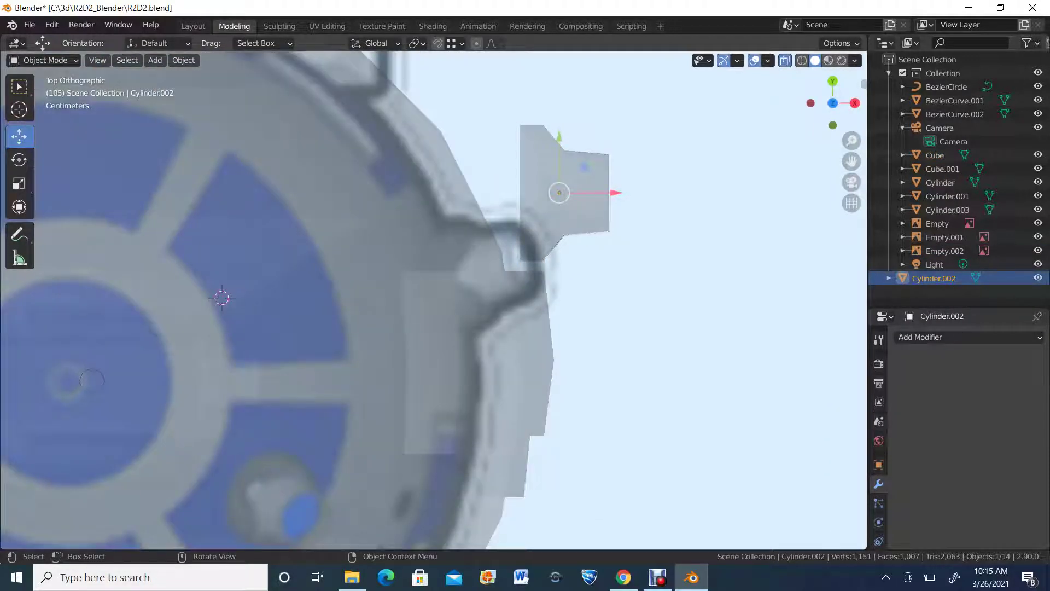
# Step: Enter Edit Mode on the lens and try to select its ring of sloped faces from the top view
pyautogui.click(43, 61)
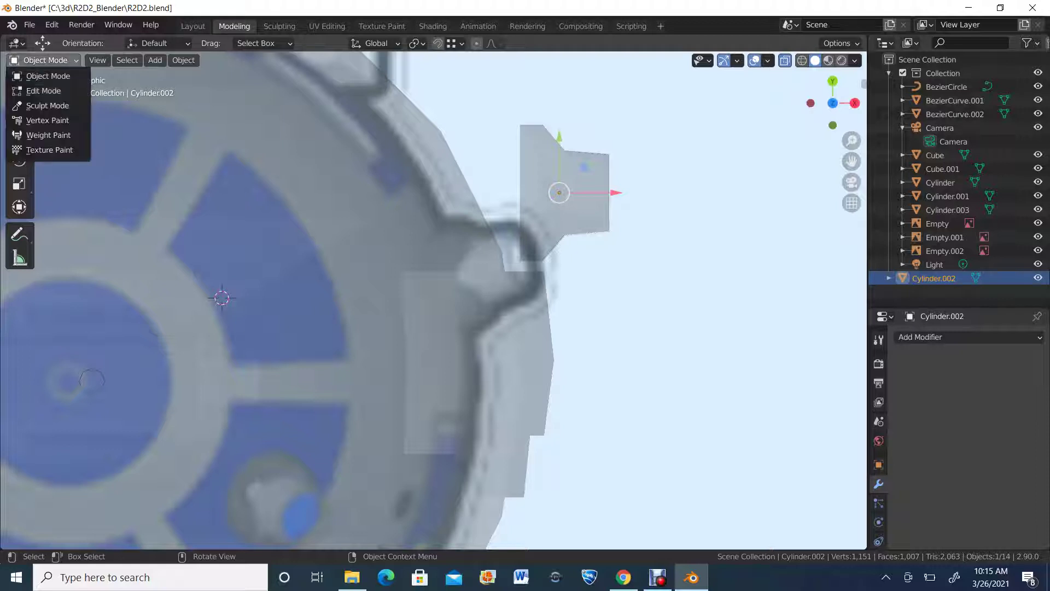
pyautogui.click(33, 91)
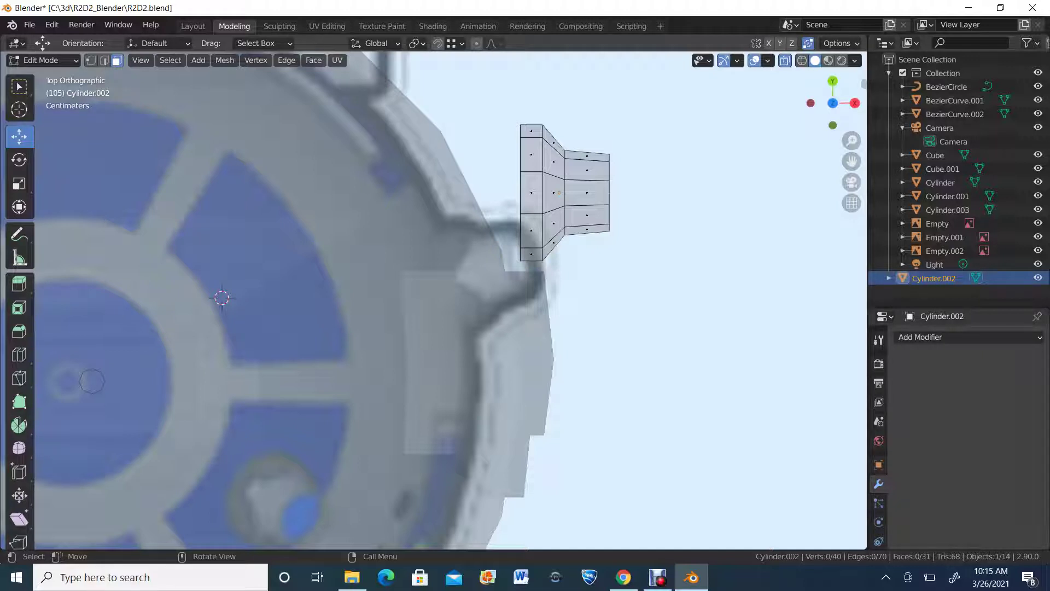
pyautogui.click(553, 159)
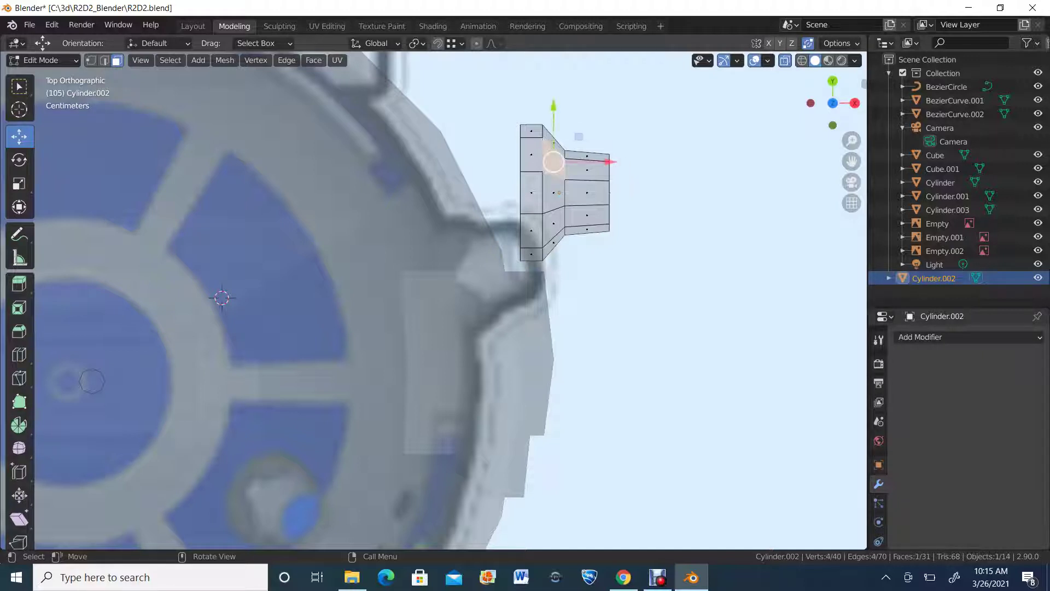
pyautogui.keyDown('alt'); pyautogui.click(564, 192); pyautogui.keyUp('alt')
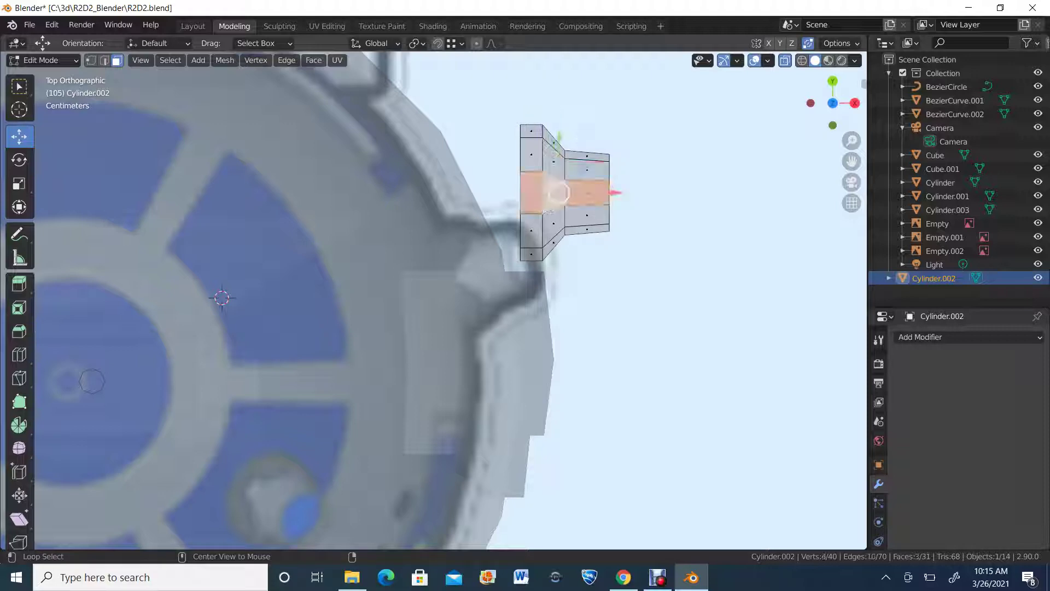
pyautogui.moveTo(558, 115); pyautogui.dragTo(554, 250)
pyautogui.moveTo(554, 251); pyautogui.dragTo(311, 162, button='middle')
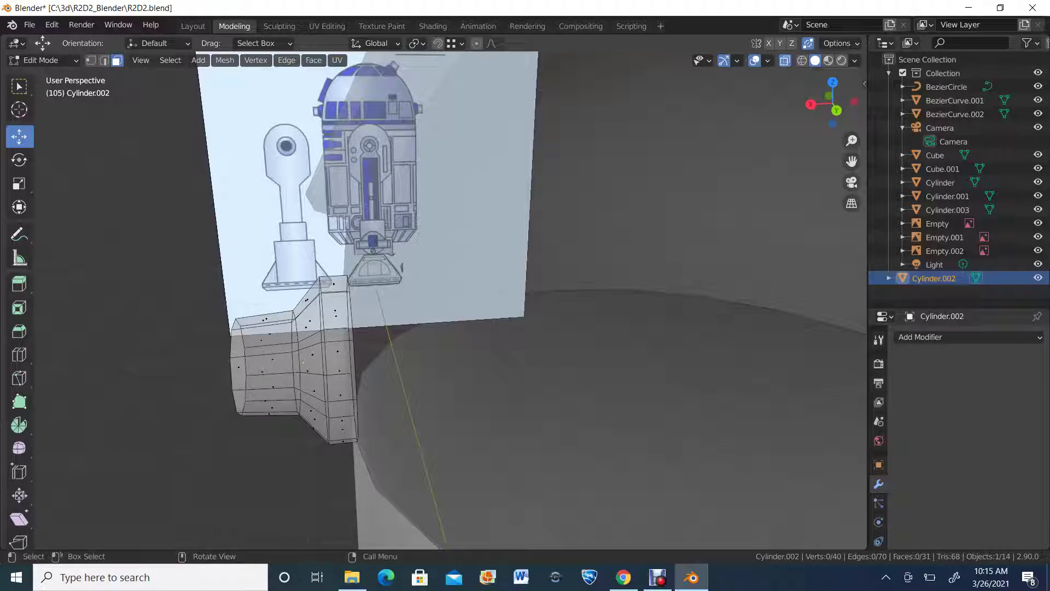
pyautogui.scroll(-2, 328, 246)
pyautogui.moveTo(328, 246)
pyautogui.mouseDown(button='middle')
pyautogui.moveTo(348, 233)
pyautogui.moveTo(324, 241)
pyautogui.moveTo(324, 288)
pyautogui.moveTo(330, 244)
pyautogui.mouseUp(button='middle')
# Step: Select the full ring of ten sloped faces between the lens's wide rim and narrow barrel, shade them smooth, and disable X-ray
pyautogui.click(19, 87)
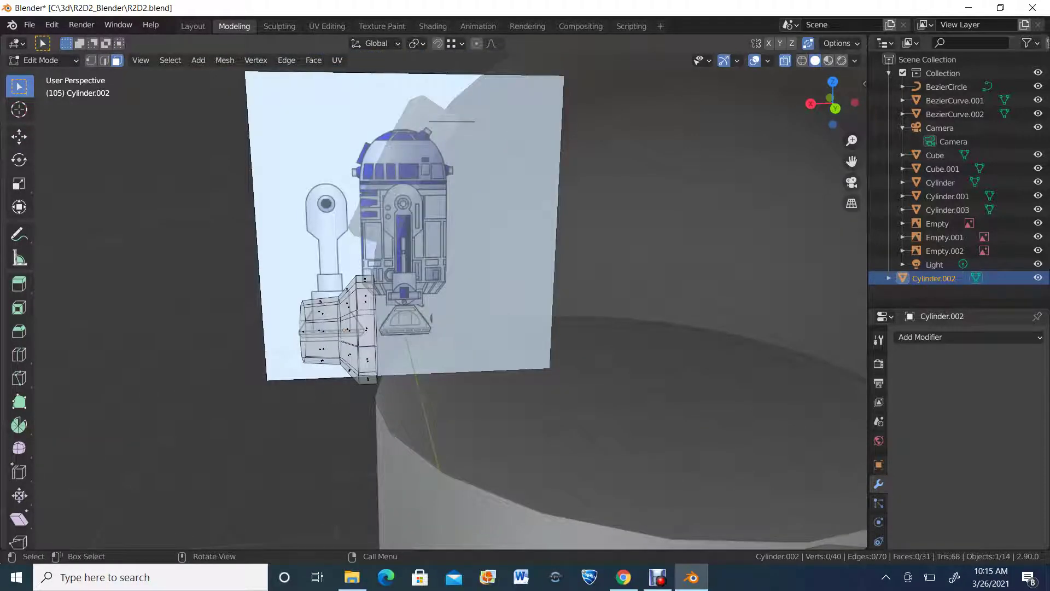
pyautogui.moveTo(349, 405); pyautogui.dragTo(346, 259)
pyautogui.moveTo(347, 259); pyautogui.dragTo(438, 241, button='middle')
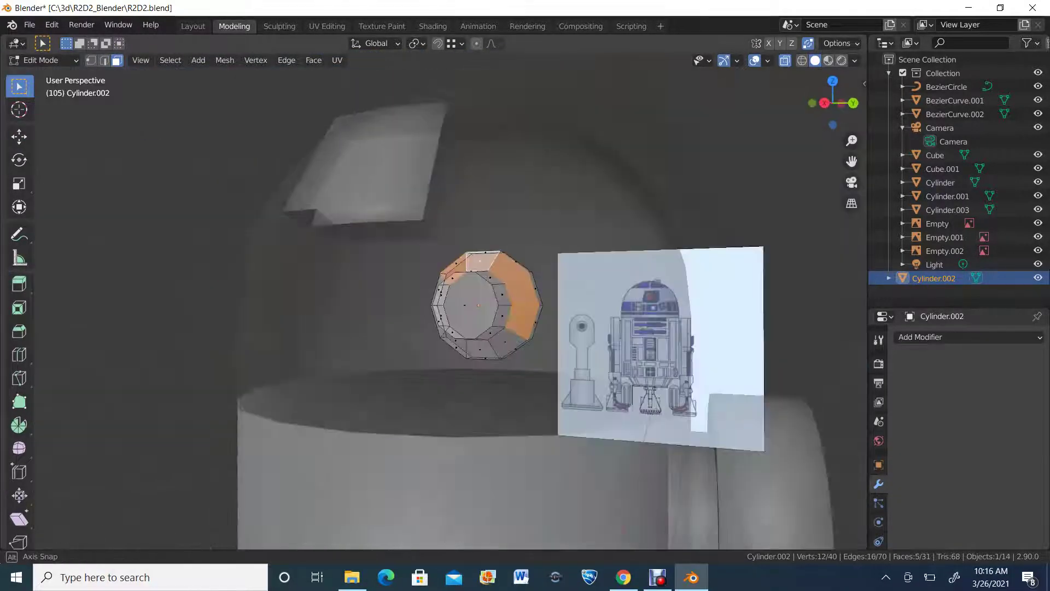
pyautogui.moveTo(415, 328); pyautogui.dragTo(531, 298, button='middle')
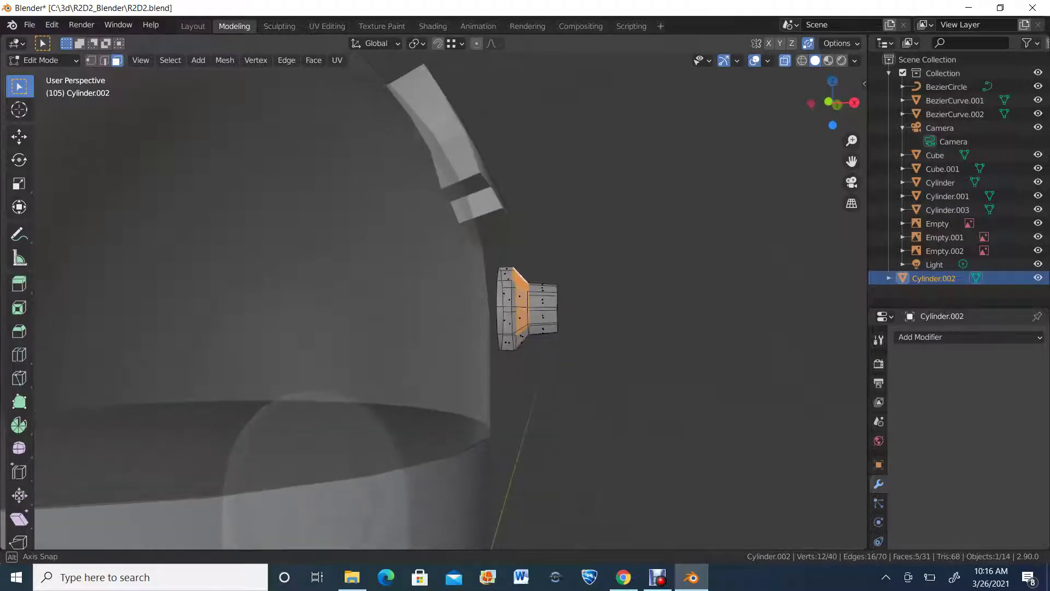
pyautogui.keyDown('shift'); pyautogui.moveTo(520, 270); pyautogui.dragTo(527, 350); pyautogui.keyUp('shift')
pyautogui.scroll(4, 526, 350)
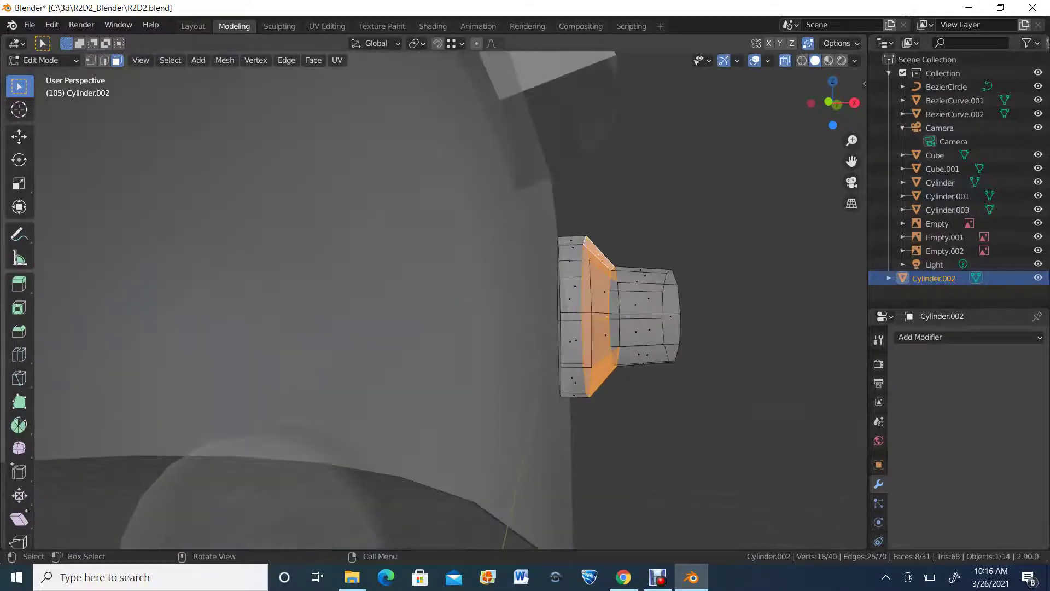
pyautogui.moveTo(527, 350); pyautogui.dragTo(465, 370, button='middle')
pyautogui.keyDown('shift'); pyautogui.click(634, 299); pyautogui.keyUp('shift')
pyautogui.keyDown('shift'); pyautogui.click(632, 353); pyautogui.keyUp('shift')
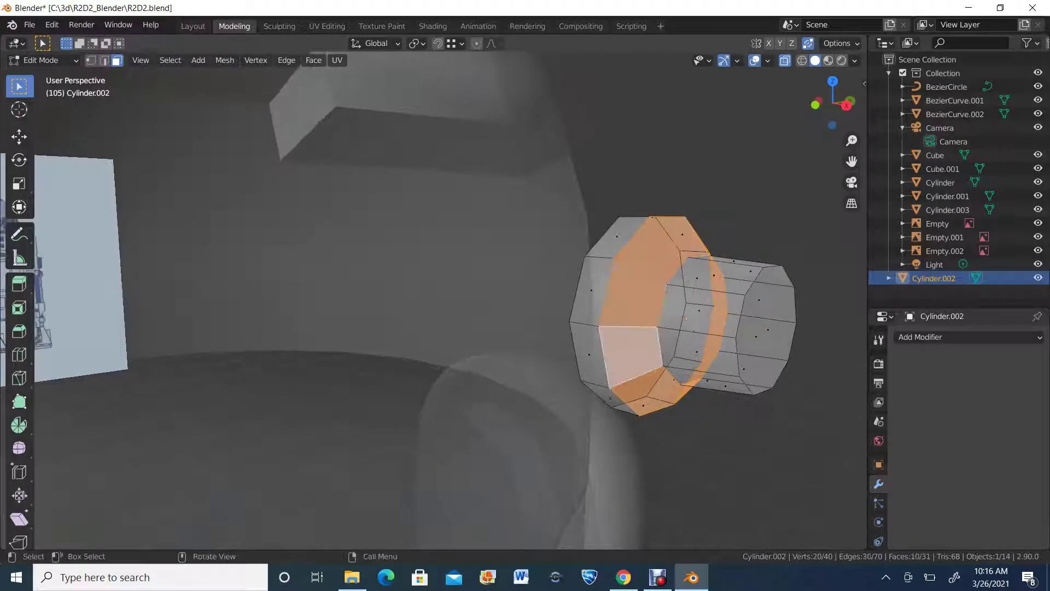
pyautogui.moveTo(632, 356); pyautogui.dragTo(492, 361, button='middle')
pyautogui.rightClick(477, 311)
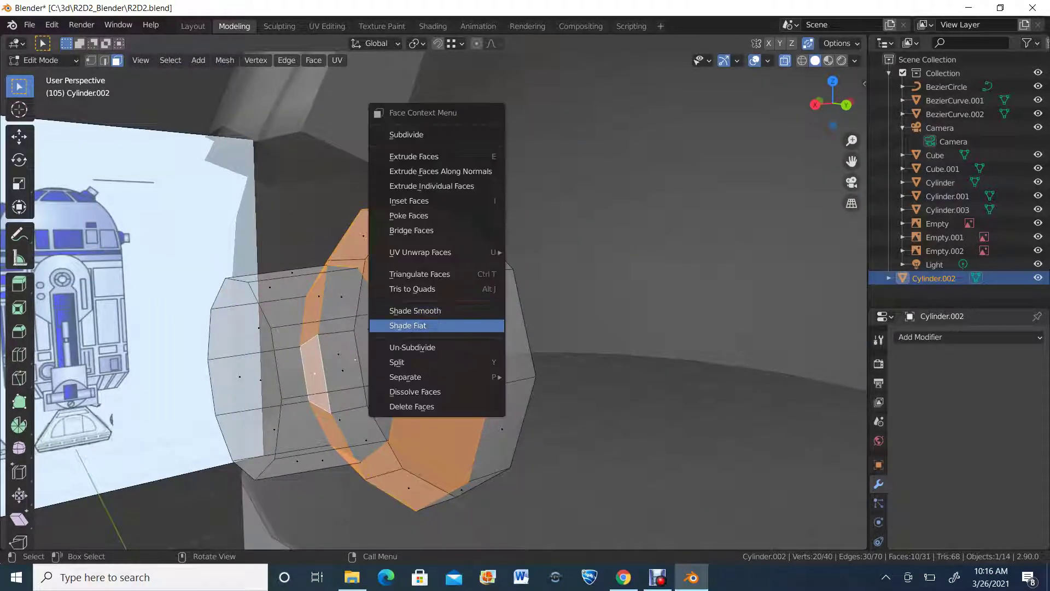
pyautogui.click(477, 311)
pyautogui.scroll(-6, 437, 306)
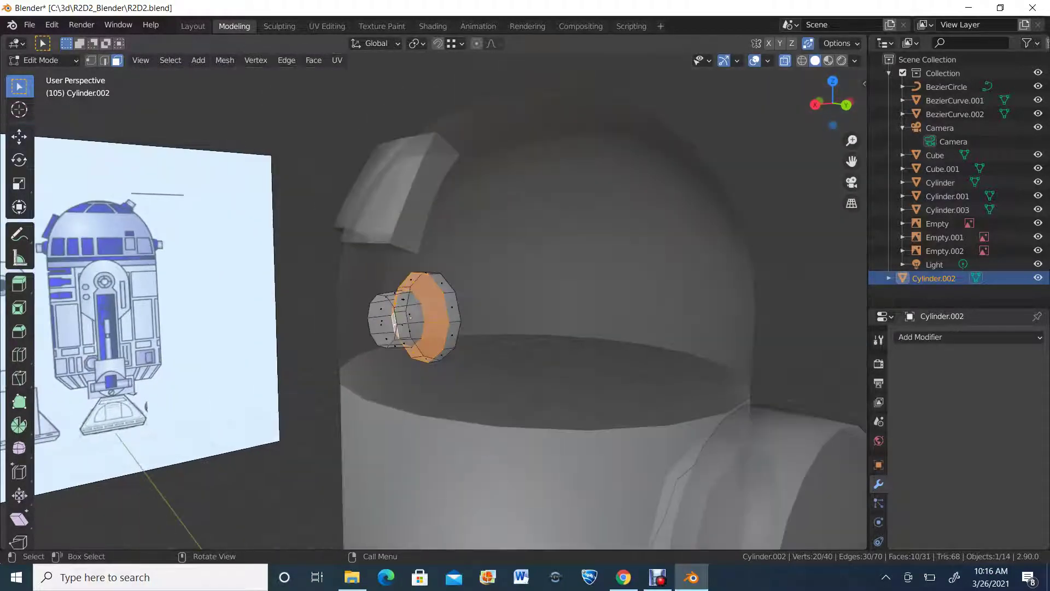
pyautogui.hotkey('alt', 'z')
pyautogui.moveTo(438, 328); pyautogui.dragTo(470, 345, button='middle')
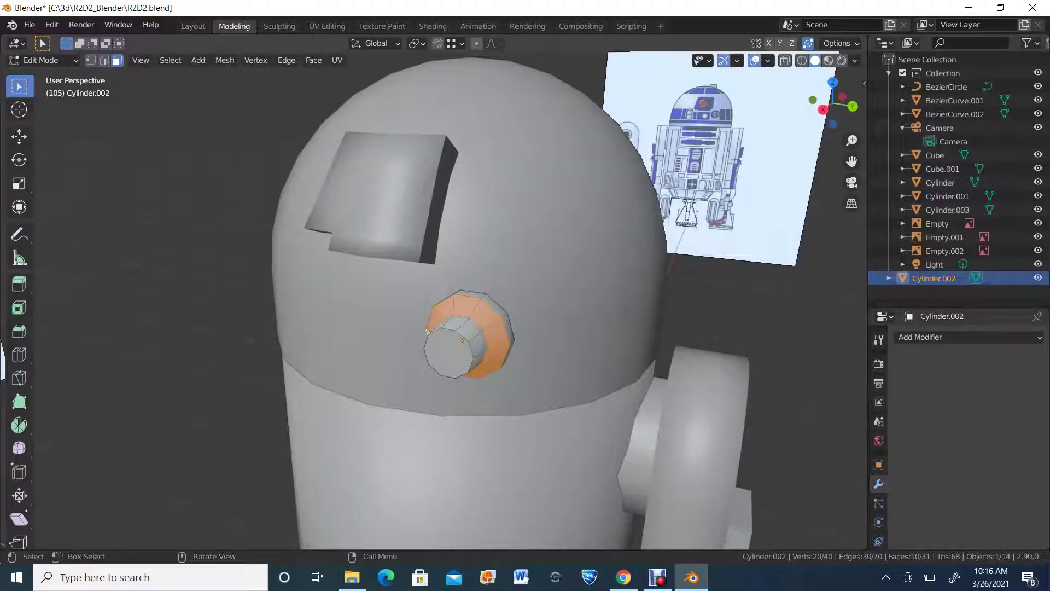
# Step: In Object Mode and top orthographic X-ray view, move the lens about -0.111 m in X and -0.136 m in Y onto the reference's bump
pyautogui.click(833, 82)
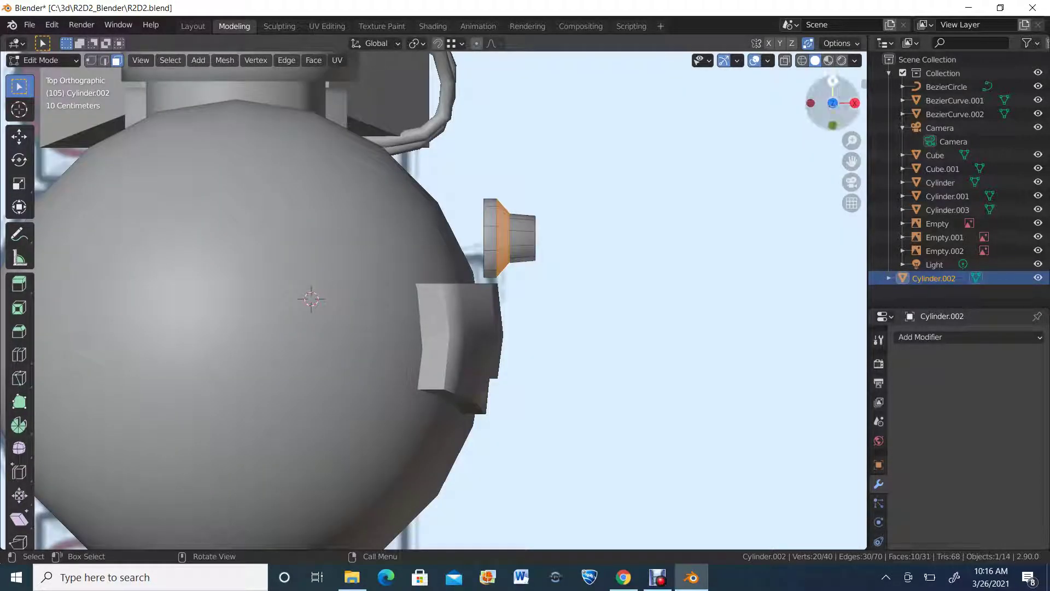
pyautogui.click(786, 60)
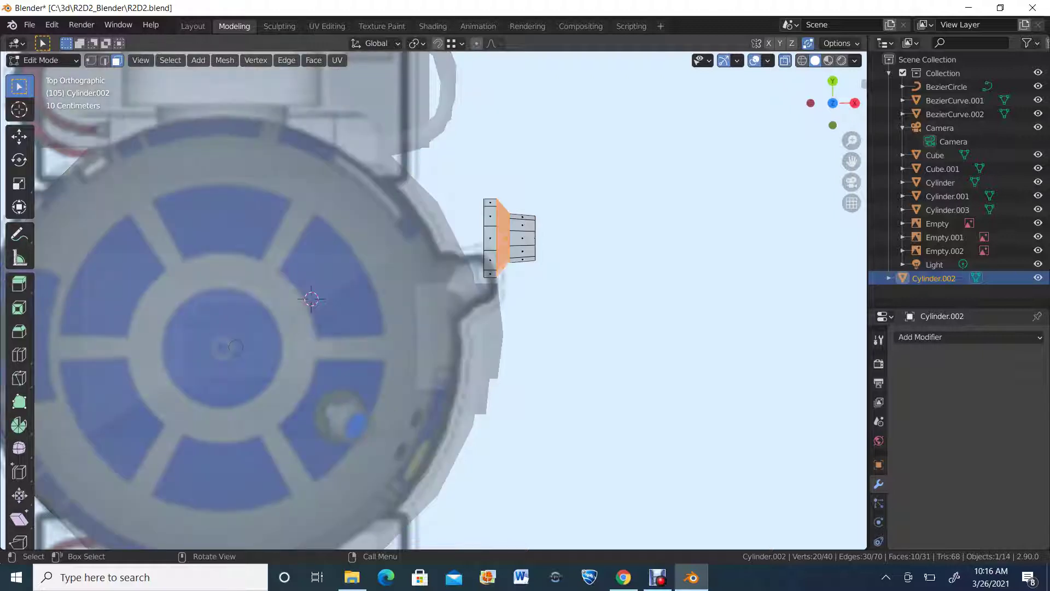
pyautogui.click(43, 60)
pyautogui.click(32, 76)
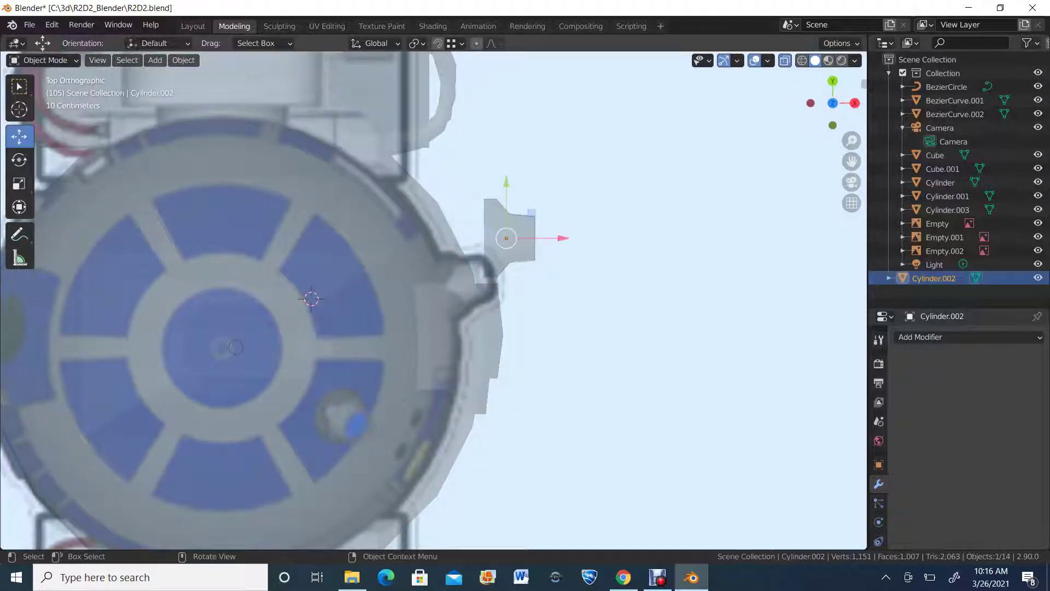
pyautogui.press('g')
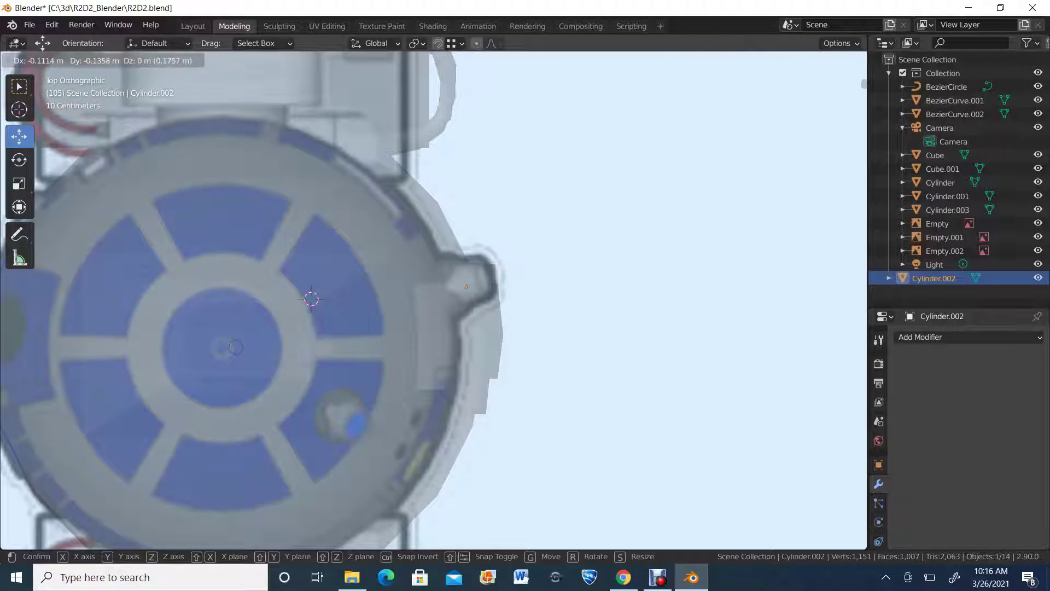
pyautogui.press('Return')
pyautogui.scroll(4, 434, 299)
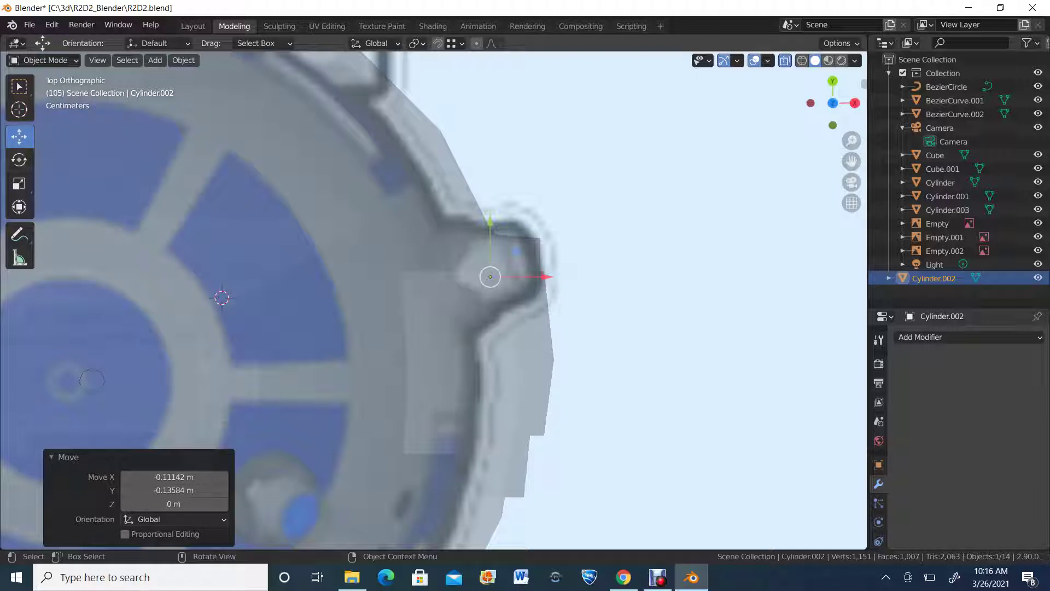
# Step: Switch the viewport to see-through wireframe shading and select the lens cylinder
pyautogui.click(802, 60)
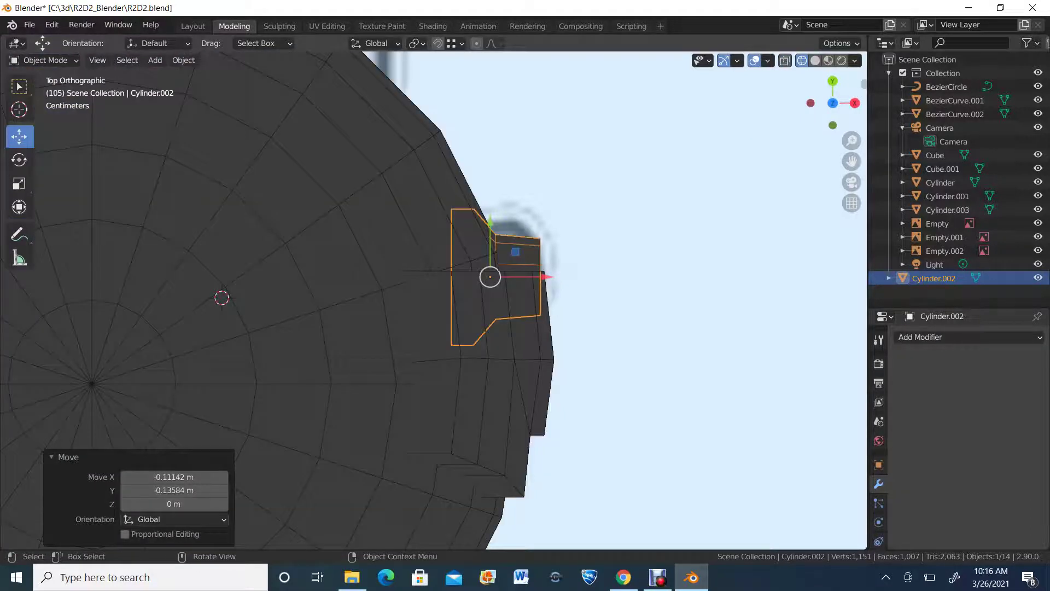
pyautogui.click(787, 69)
pyautogui.click(785, 60)
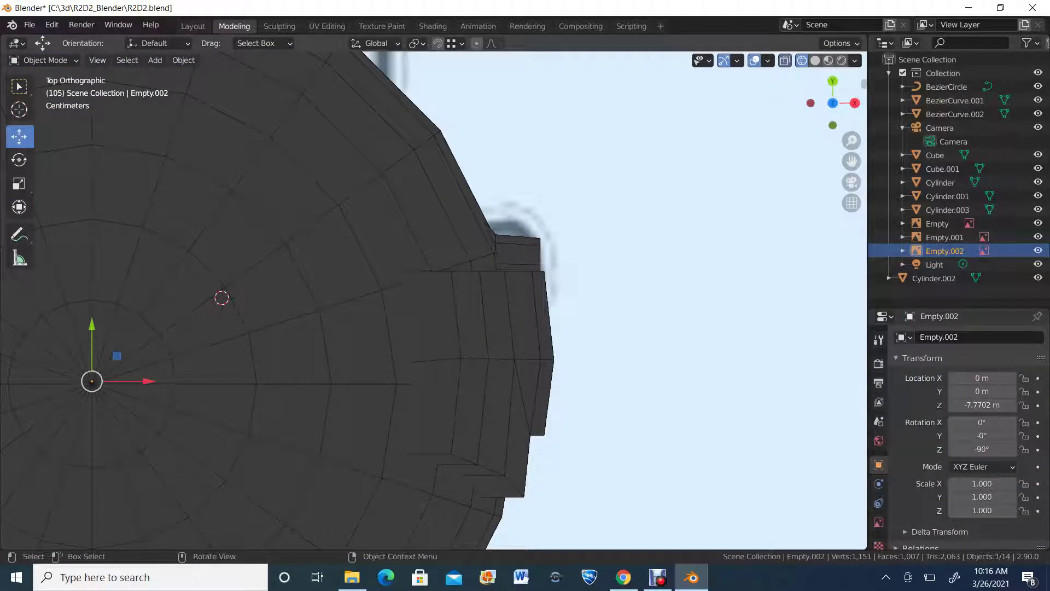
pyautogui.hotkey('alt', 'z')
pyautogui.click(540, 253)
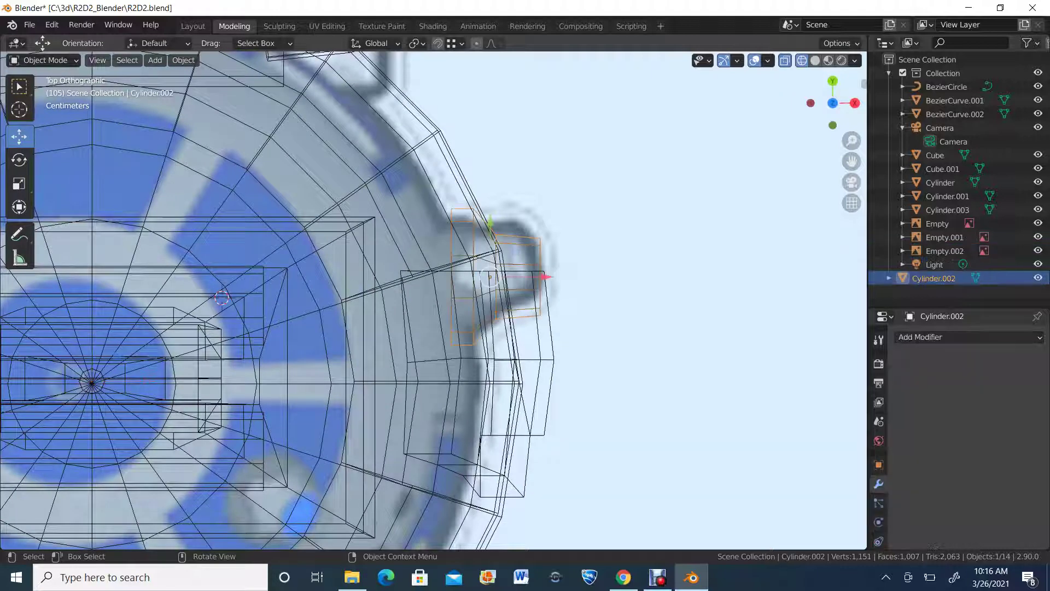
# Step: Rotate the lens about 14.6° around Z to follow the dome's curve and nudge it about 0.004 m along Y
pyautogui.click(19, 160)
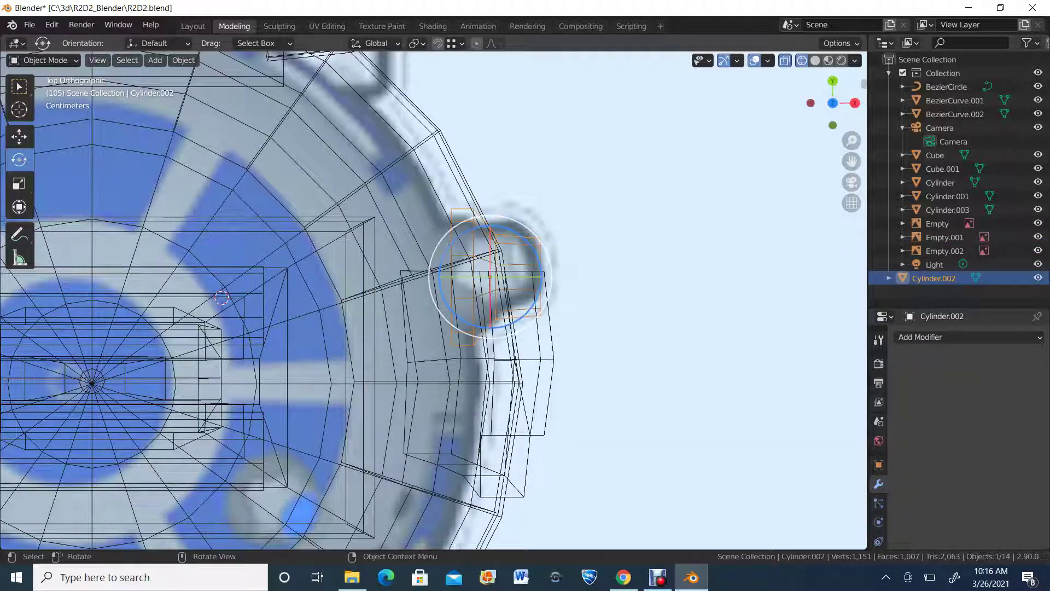
pyautogui.moveTo(455, 239); pyautogui.dragTo(448, 249)
pyautogui.hotkey('shift', 'space')
pyautogui.press('g')
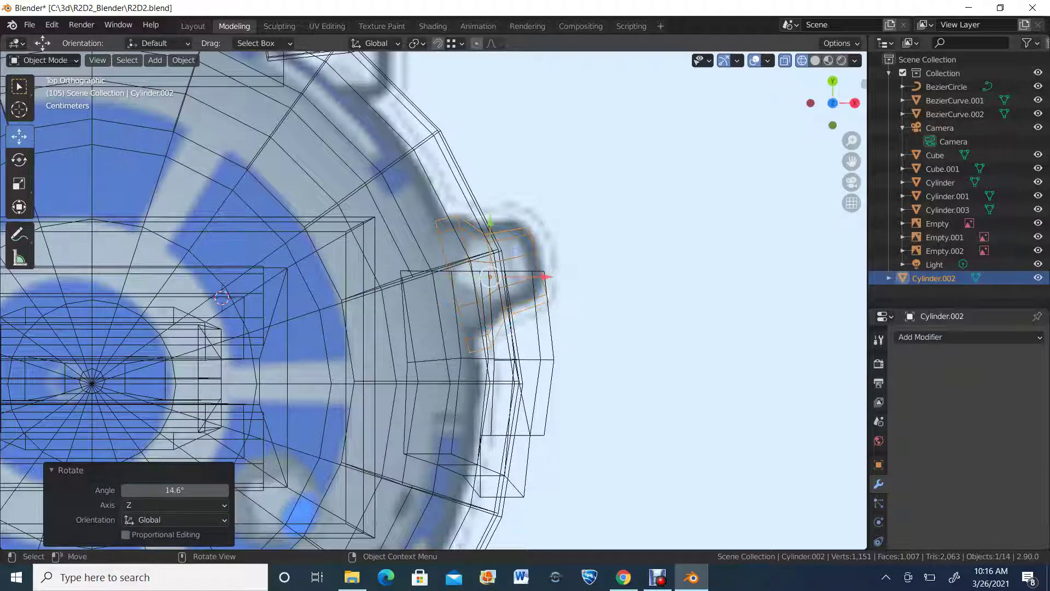
pyautogui.moveTo(490, 276); pyautogui.dragTo(490, 274)
# Step: Return to opaque solid shading and move the lens outward from the dome by about 0.052 m along X
pyautogui.moveTo(490, 274); pyautogui.dragTo(379, 205, button='middle')
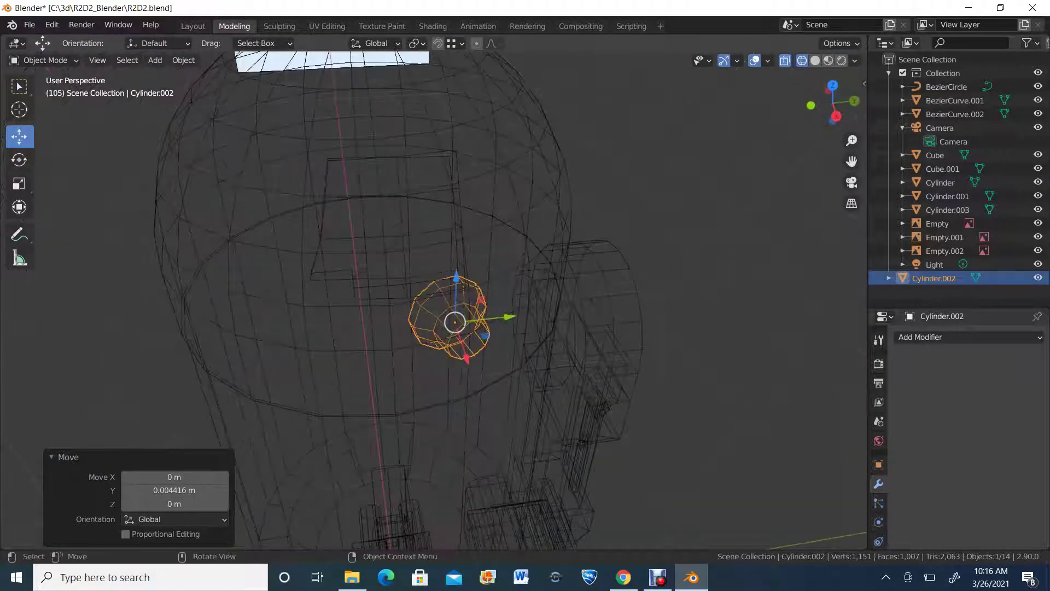
pyautogui.hotkey('alt', 'z')
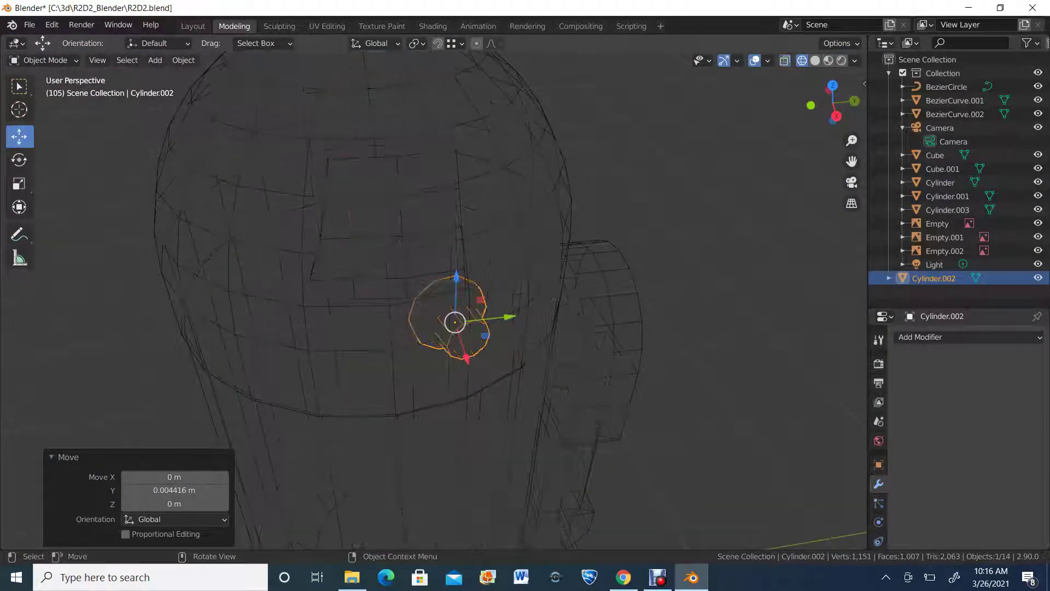
pyautogui.click(815, 61)
pyautogui.scroll(-2, 434, 300)
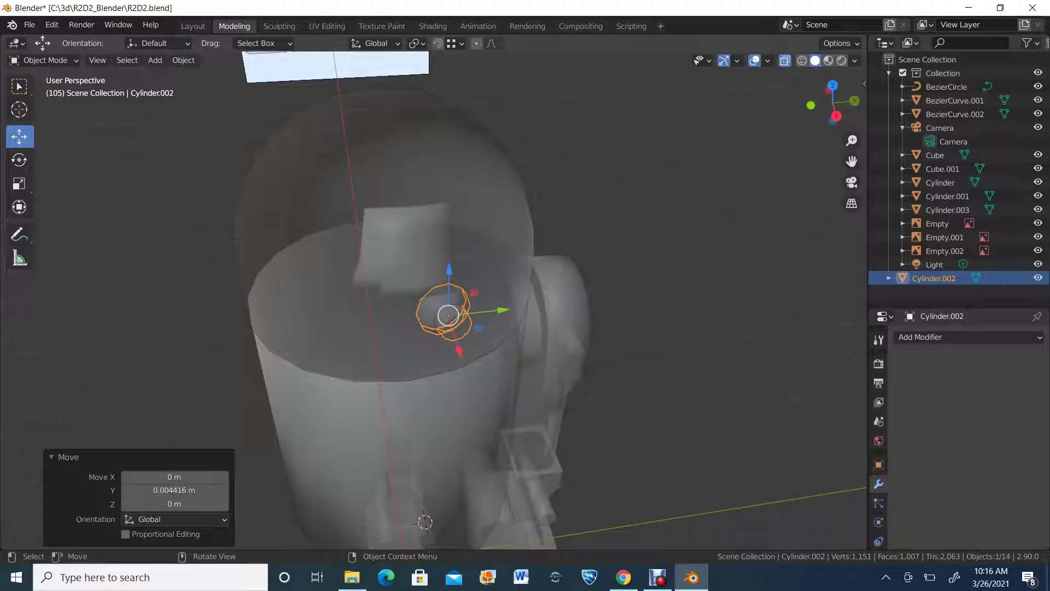
pyautogui.hotkey('alt', 'z')
pyautogui.moveTo(525, 328); pyautogui.dragTo(361, 268, button='middle')
pyautogui.scroll(3, 334, 299)
pyautogui.press('g')
pyautogui.press('x')
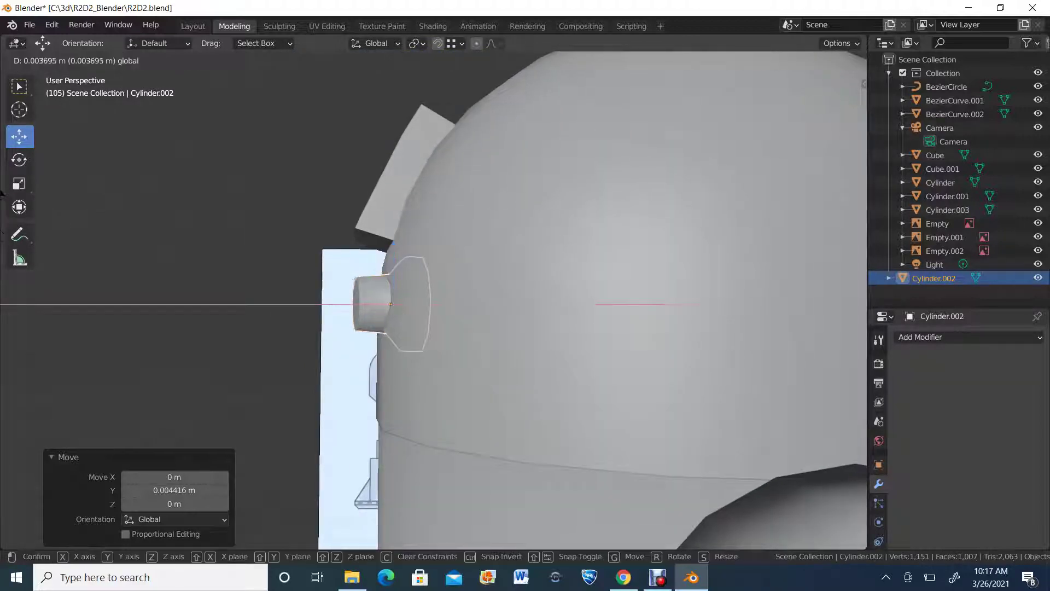
pyautogui.click(2, 191)
pyautogui.moveTo(3, 191); pyautogui.dragTo(80, 189, button='middle')
pyautogui.scroll(-4, 104, 196)
# Step: In the right orthographic view with see-through wireframe shading, move the lens about 0.143 m along Y onto the reference's lens
pyautogui.click(830, 108)
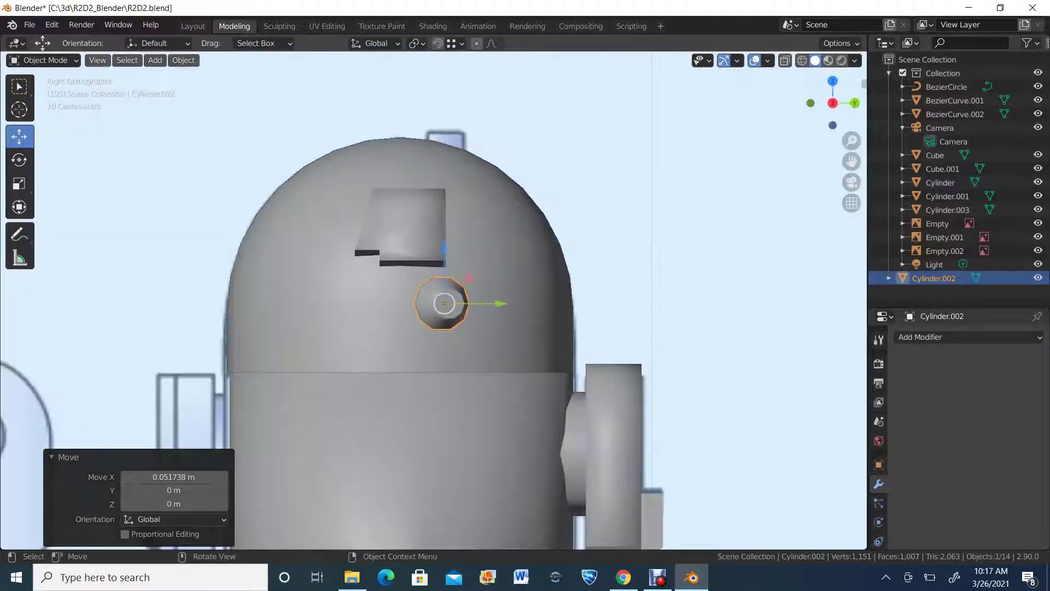
pyautogui.click(802, 60)
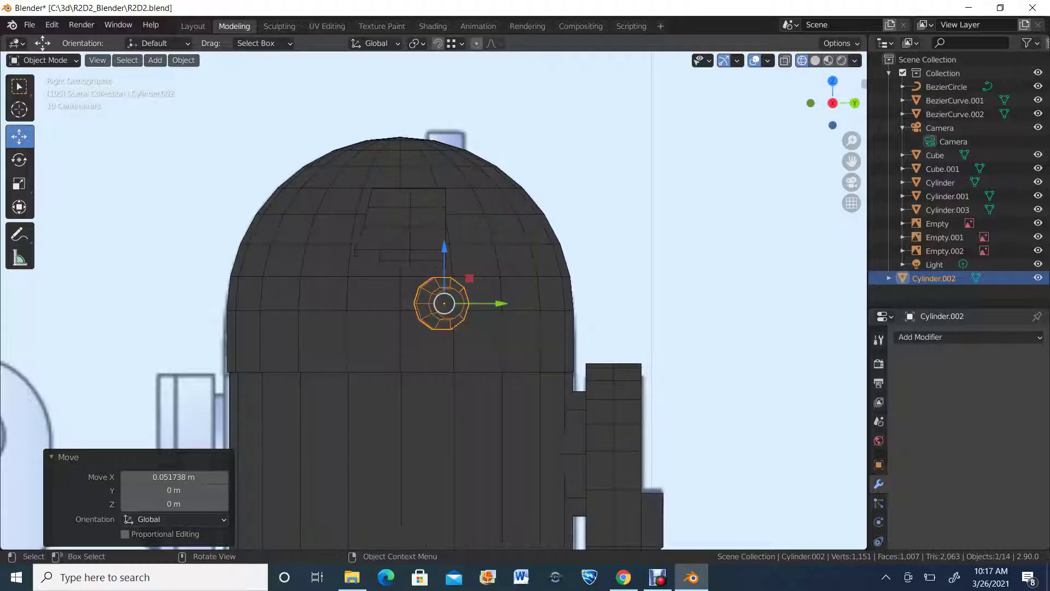
pyautogui.click(785, 61)
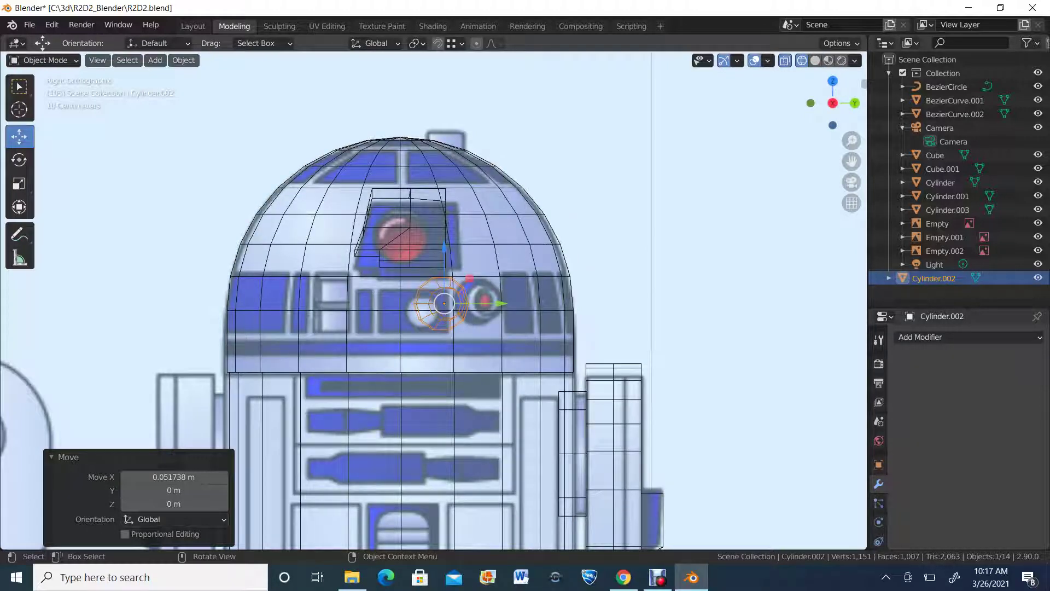
pyautogui.moveTo(500, 303)
pyautogui.mouseDown()
pyautogui.moveTo(531, 303)
pyautogui.moveTo(498, 304)
pyautogui.mouseUp()
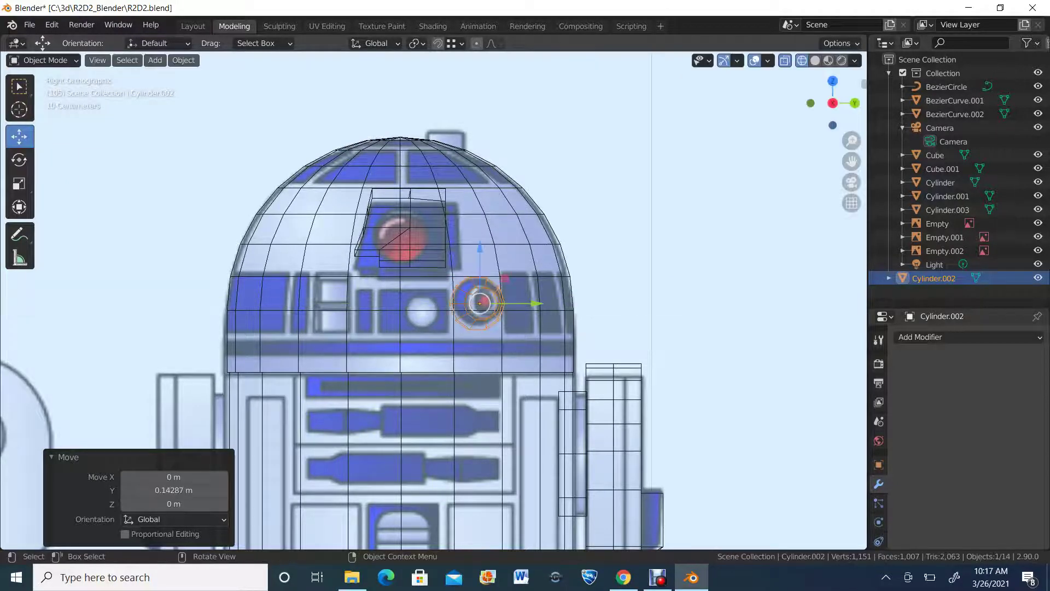
# Step: Restore opaque solid shading and examine from below how the lens's base meets the dome surface
pyautogui.moveTo(498, 307); pyautogui.dragTo(474, 394, button='middle')
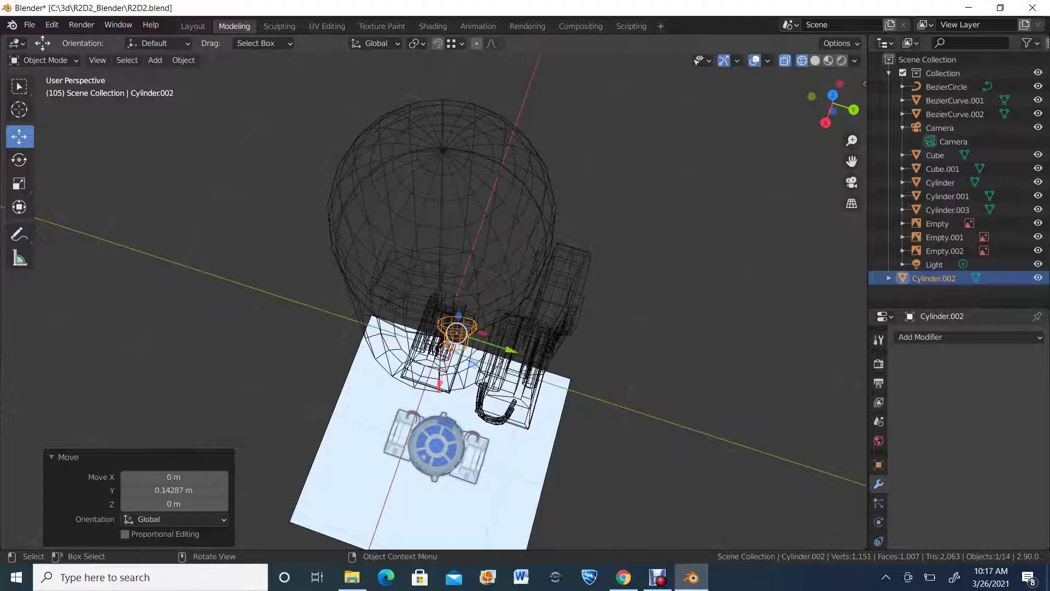
pyautogui.click(785, 61)
pyautogui.click(815, 61)
pyautogui.scroll(2, 618, 208)
pyautogui.moveTo(618, 208); pyautogui.dragTo(574, 123, button='middle')
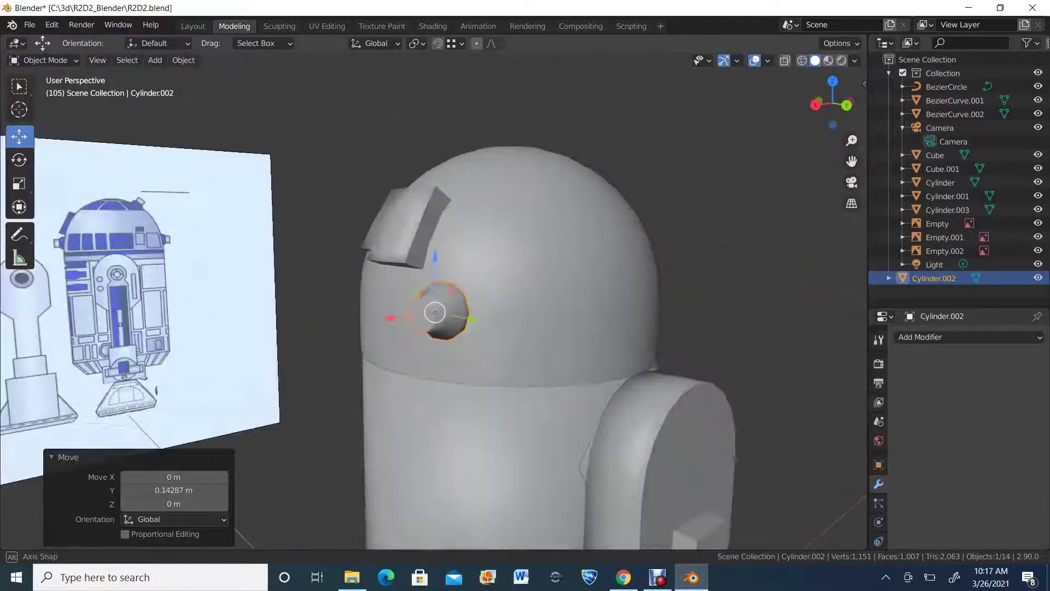
pyautogui.moveTo(492, 208); pyautogui.dragTo(520, 180, button='middle')
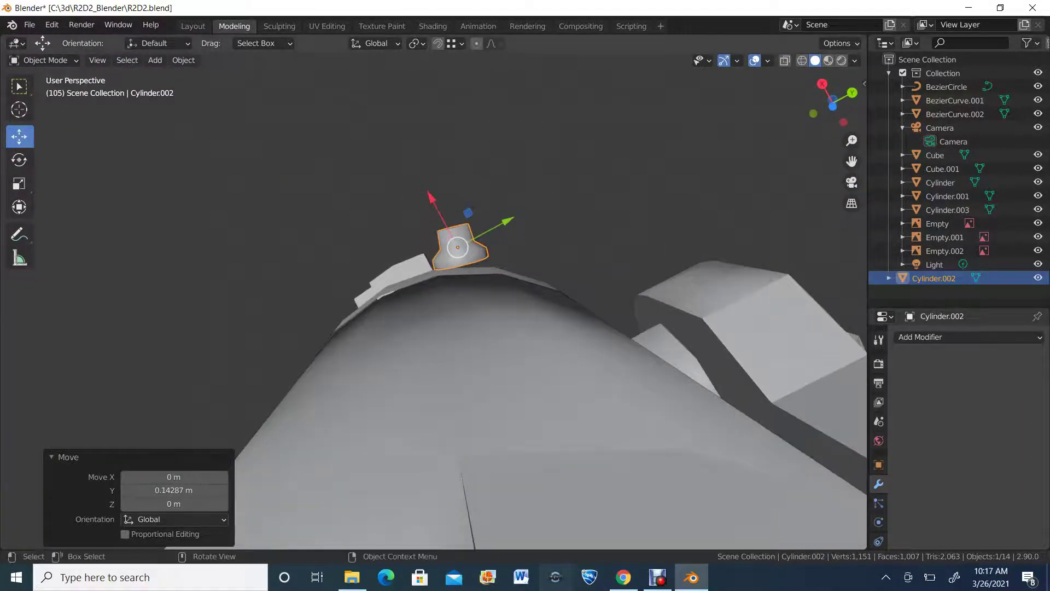
pyautogui.scroll(3, 470, 219)
pyautogui.keyDown('shift'); pyautogui.moveTo(471, 219); pyautogui.dragTo(440, 302, button='middle'); pyautogui.keyUp('shift')
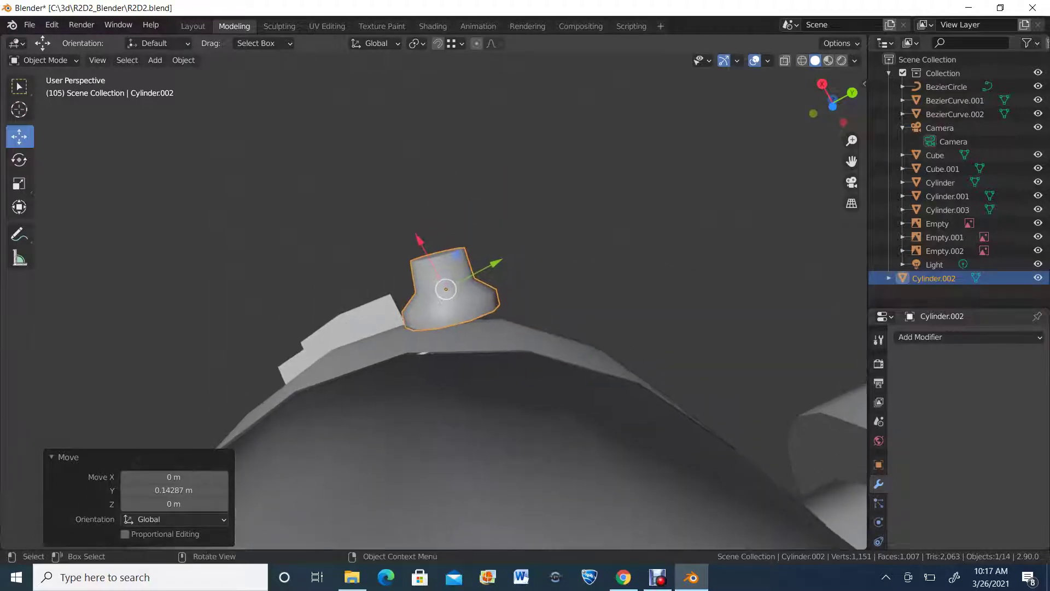
# Step: Rotate the lens about 9.35° around Z and move it about -0.028 m in X, -0.012 m in Y and -0.005 m in Z against the dome
pyautogui.click(19, 160)
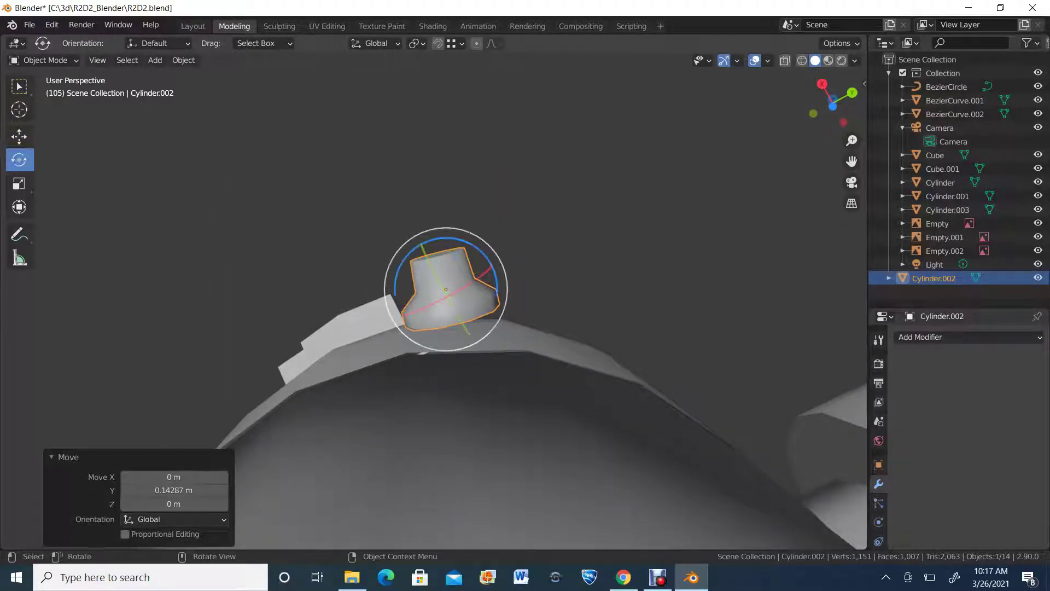
pyautogui.moveTo(410, 253); pyautogui.dragTo(407, 253)
pyautogui.hotkey('shift', 'space')
pyautogui.press('g')
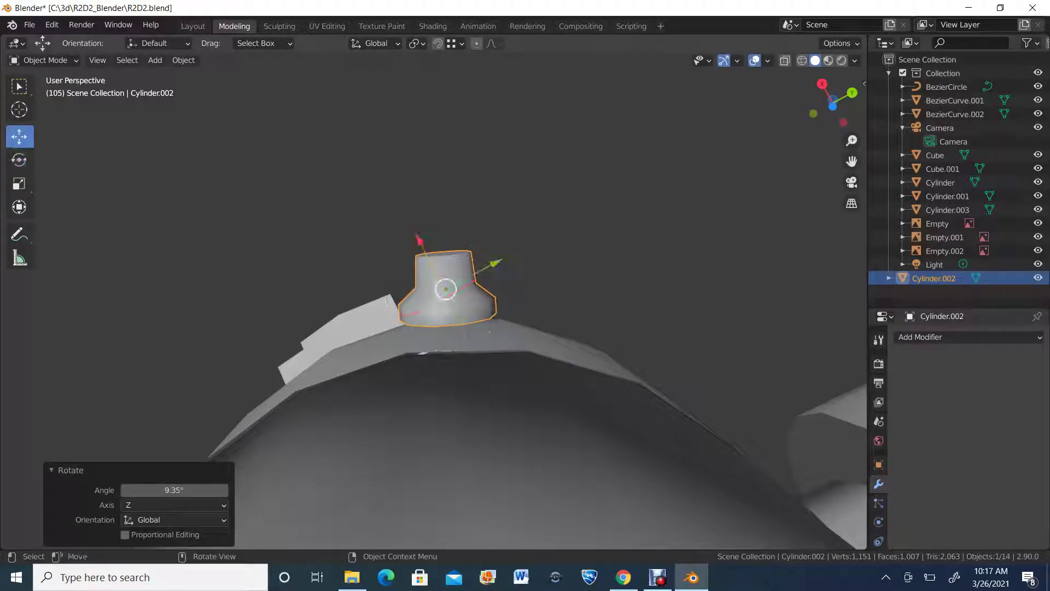
pyautogui.moveTo(446, 286); pyautogui.dragTo(445, 302)
pyautogui.moveTo(454, 295); pyautogui.dragTo(543, 414, button='middle')
pyautogui.moveTo(487, 238); pyautogui.dragTo(435, 527, button='middle')
# Step: In the right orthographic wireframe view, move the lens about 0.010 m along Y and 0.008 m along Z onto the reference, and restore solid shading
pyautogui.click(826, 111)
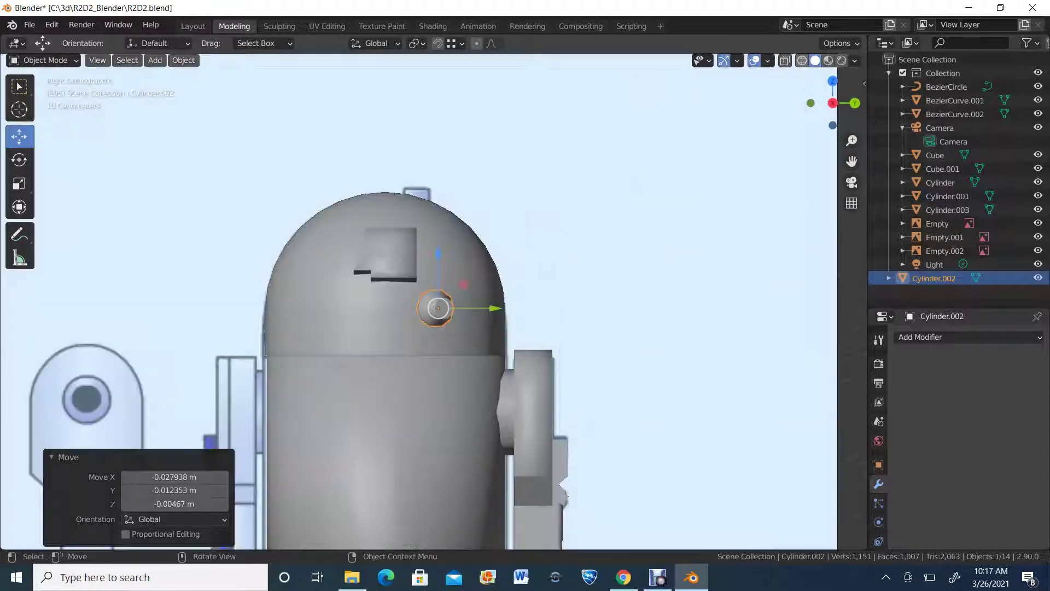
pyautogui.click(802, 60)
pyautogui.click(785, 61)
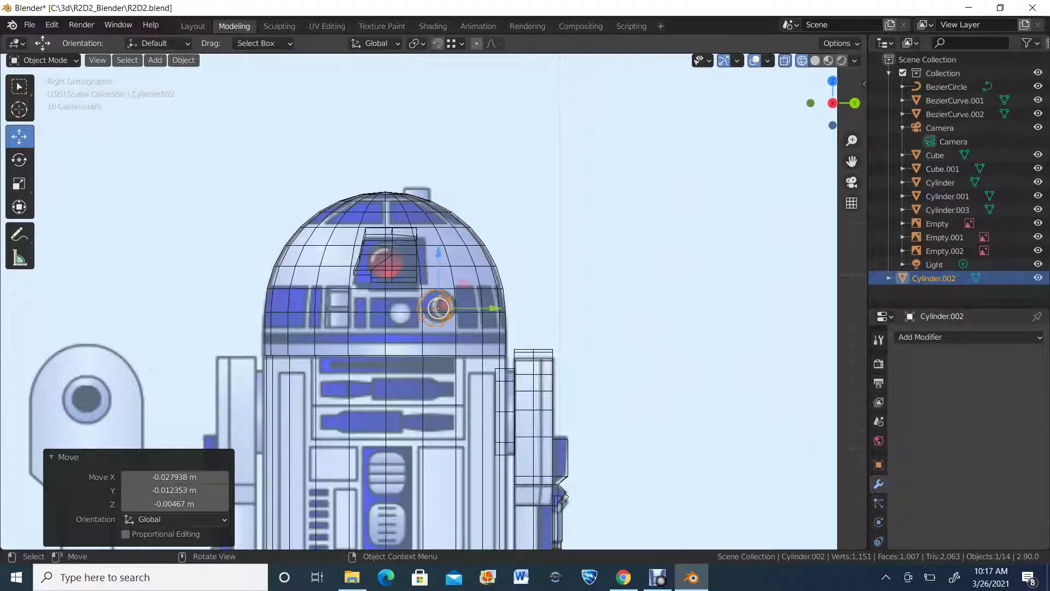
pyautogui.scroll(5, 561, 496)
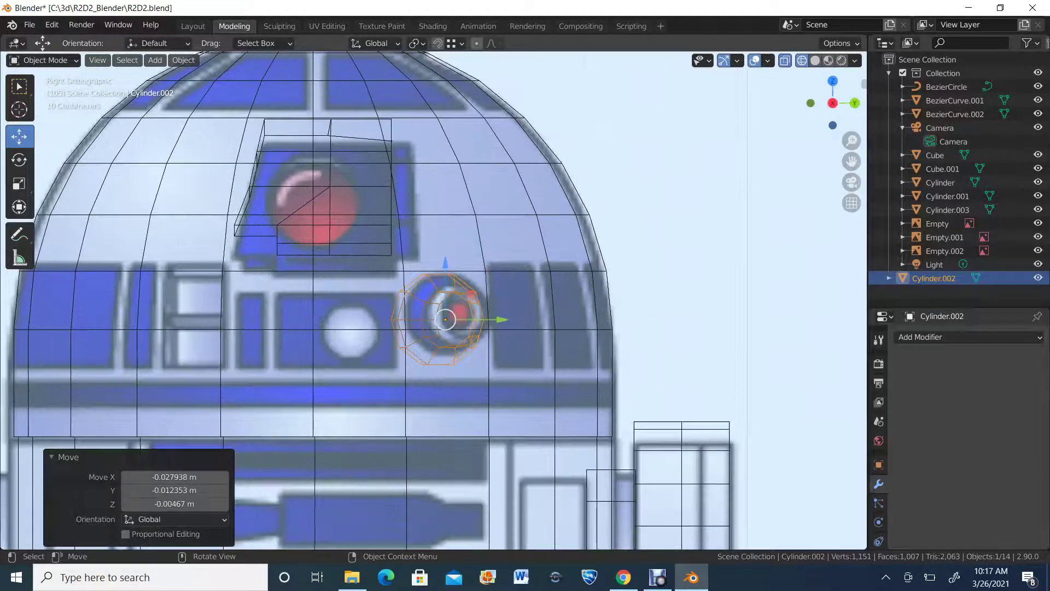
pyautogui.moveTo(446, 319); pyautogui.dragTo(450, 316)
pyautogui.click(815, 60)
pyautogui.scroll(-3, 493, 333)
pyautogui.moveTo(525, 262)
pyautogui.mouseDown(button='middle')
pyautogui.moveTo(493, 333)
pyautogui.moveTo(487, 184)
pyautogui.moveTo(511, 281)
pyautogui.moveTo(465, 329)
pyautogui.mouseUp(button='middle')
pyautogui.scroll(2, 493, 333)
pyautogui.scroll(-3, 511, 282)
pyautogui.moveTo(449, 252); pyautogui.dragTo(444, 257, button='middle')
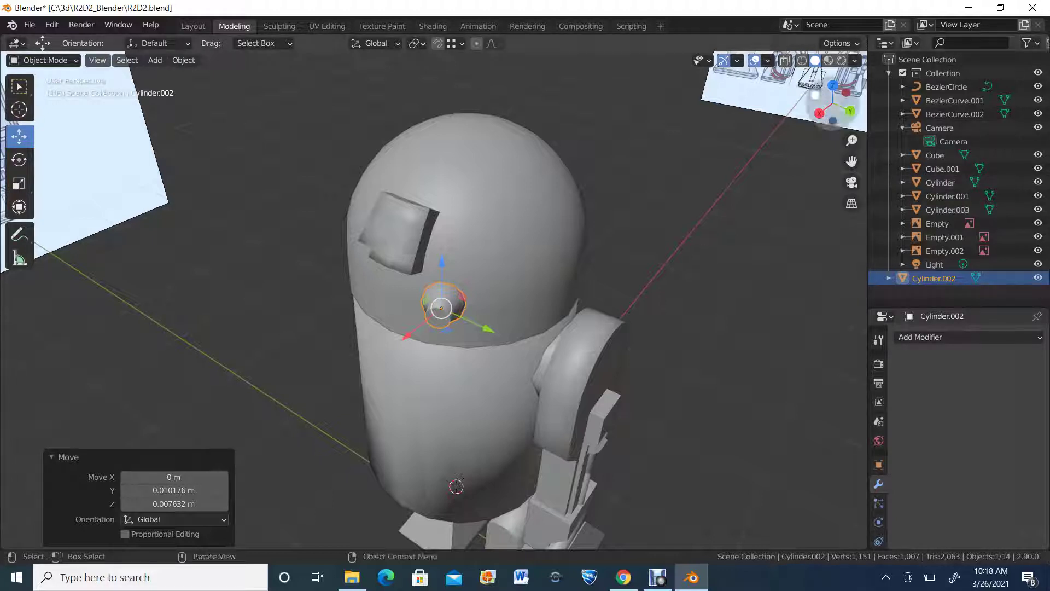
# Step: In the back view, duplicate the whole lens mesh in Edit Mode and move the copy about -1.49 m along X past the dome's opposite side
pyautogui.click(820, 114)
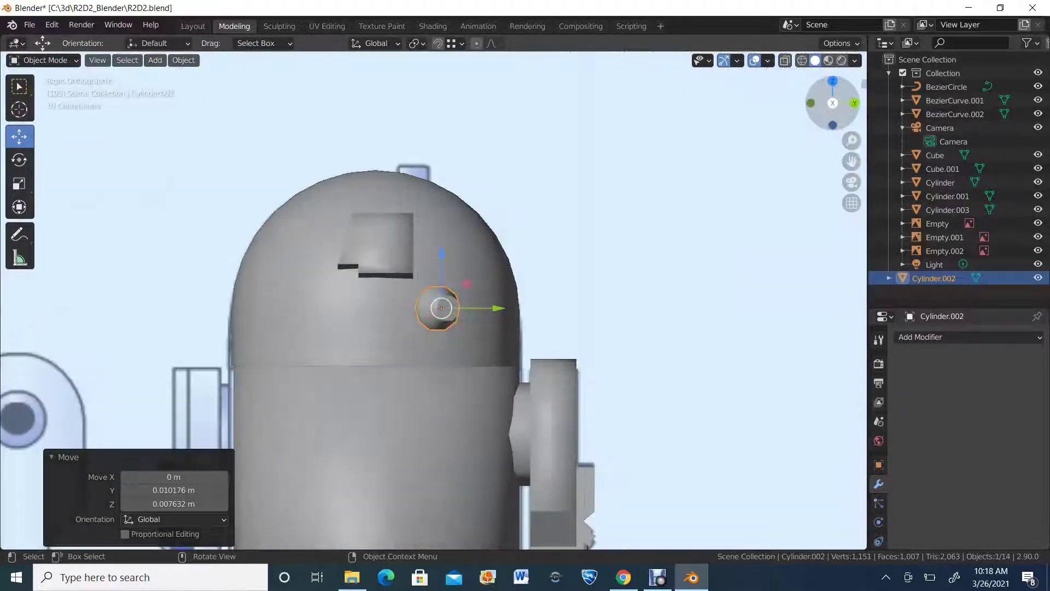
pyautogui.click(855, 102)
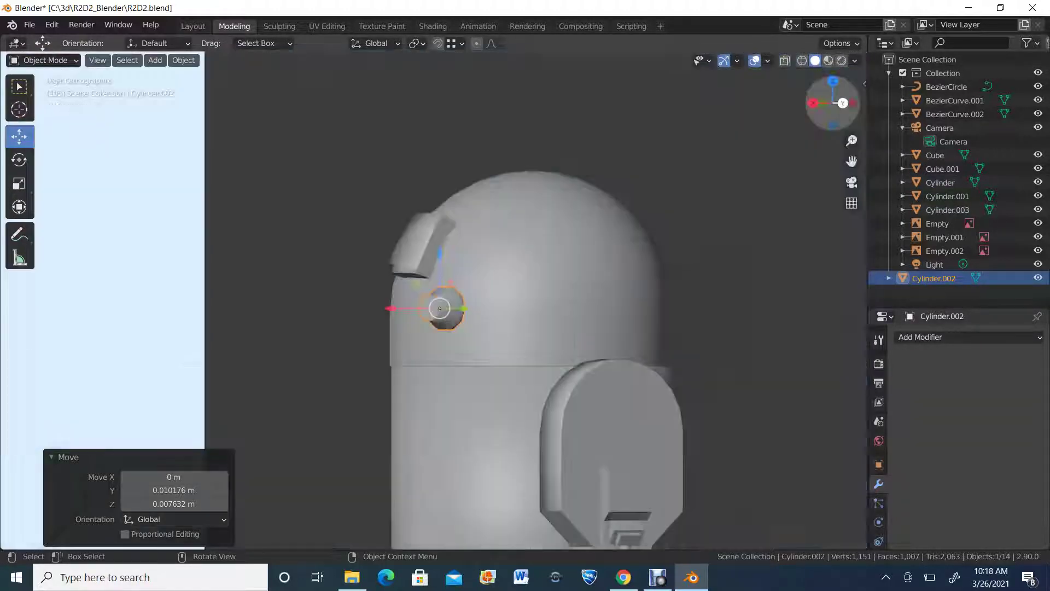
pyautogui.click(842, 103)
pyautogui.press('Tab')
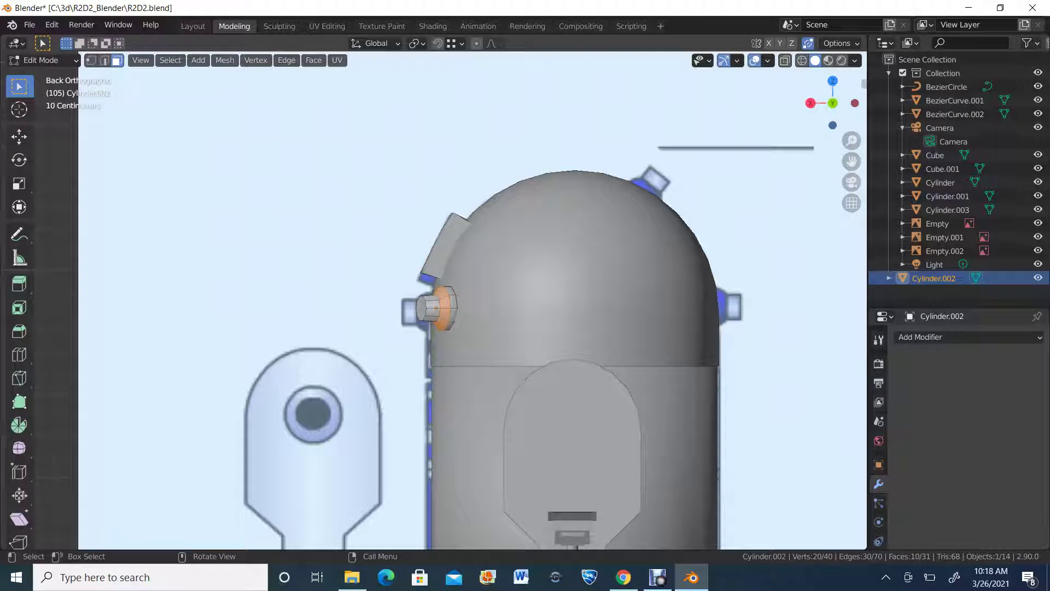
pyautogui.press('l')
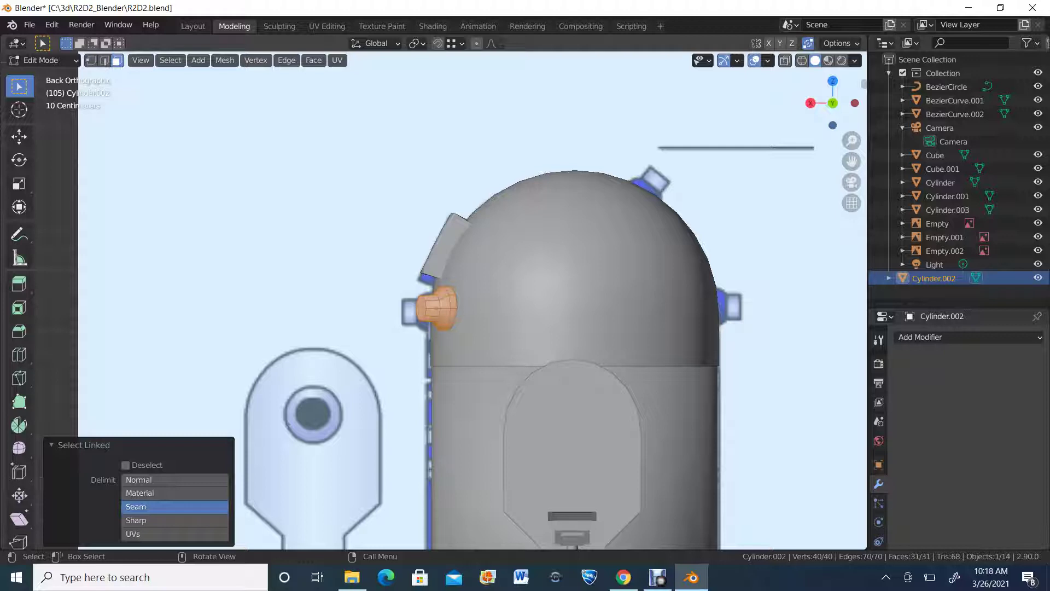
pyautogui.hotkey('shift', 'd')
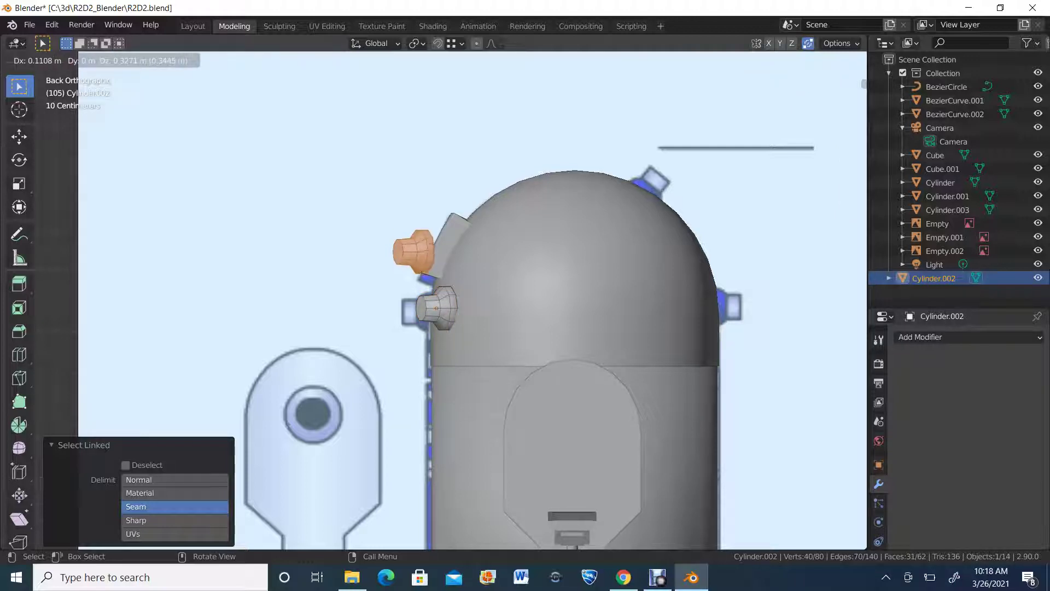
pyautogui.press('x')
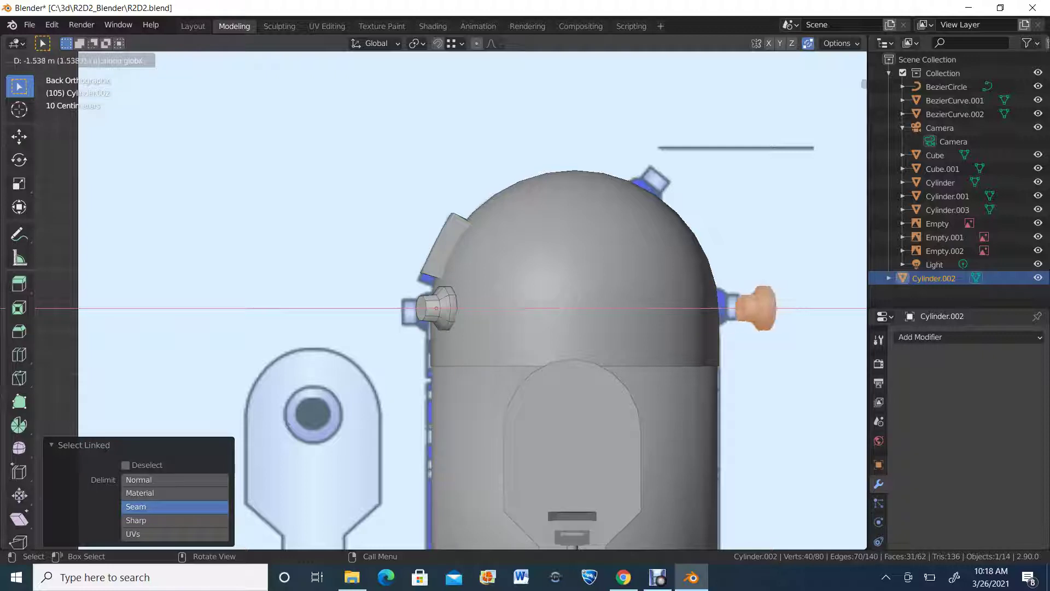
pyautogui.press('Return')
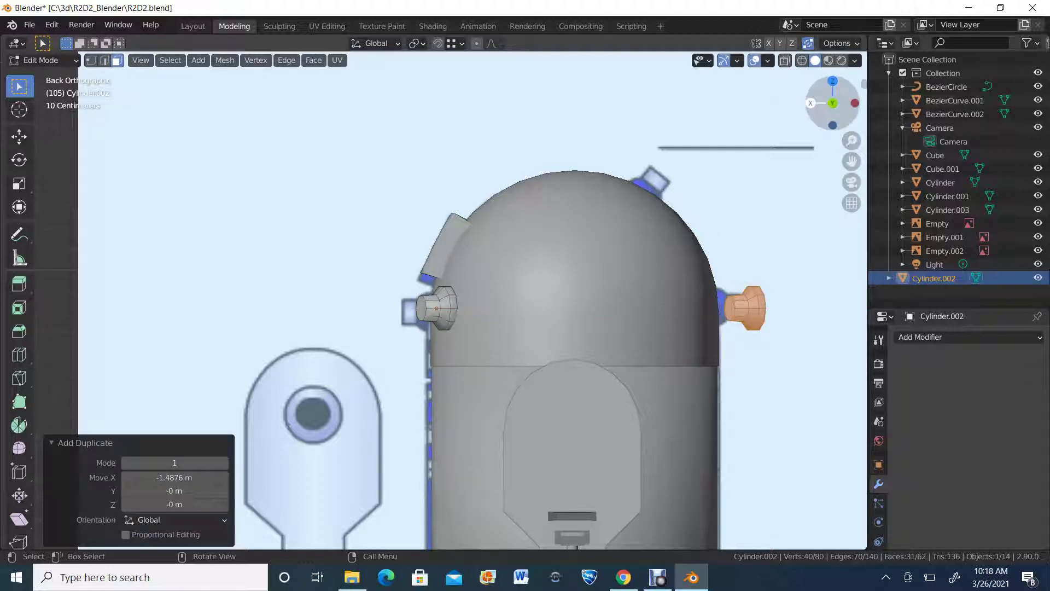
# Step: In the top view, rotate the lens copy about 158° around Z so its wide base faces the dome
pyautogui.moveTo(833, 103); pyautogui.dragTo(837, 143)
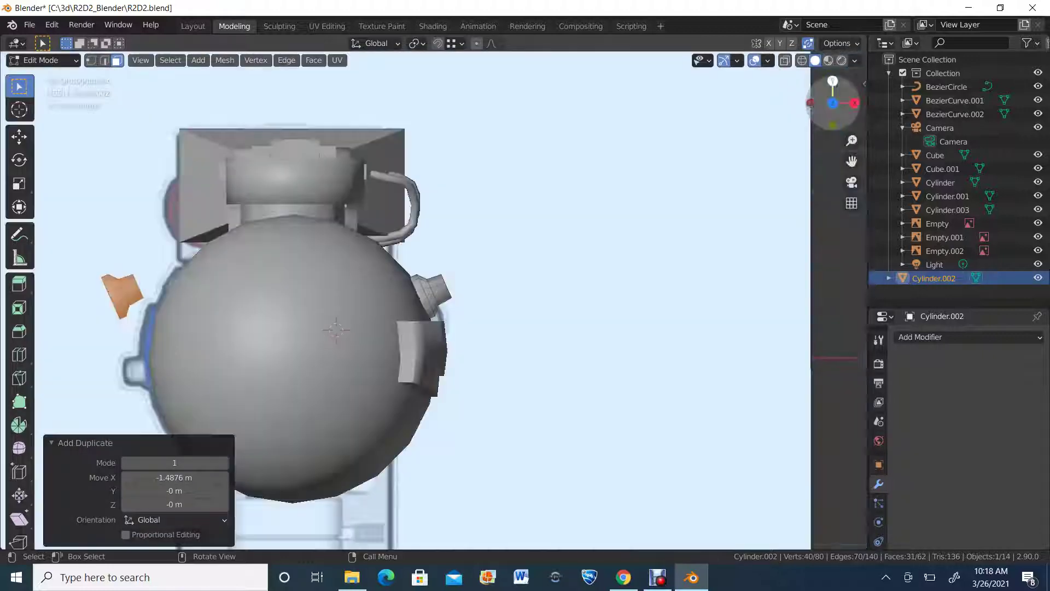
pyautogui.scroll(2, 126, 298)
pyautogui.keyDown('shift'); pyautogui.moveTo(126, 298); pyautogui.dragTo(314, 234, button='middle'); pyautogui.keyUp('shift')
pyautogui.click(19, 109)
pyautogui.click(305, 220)
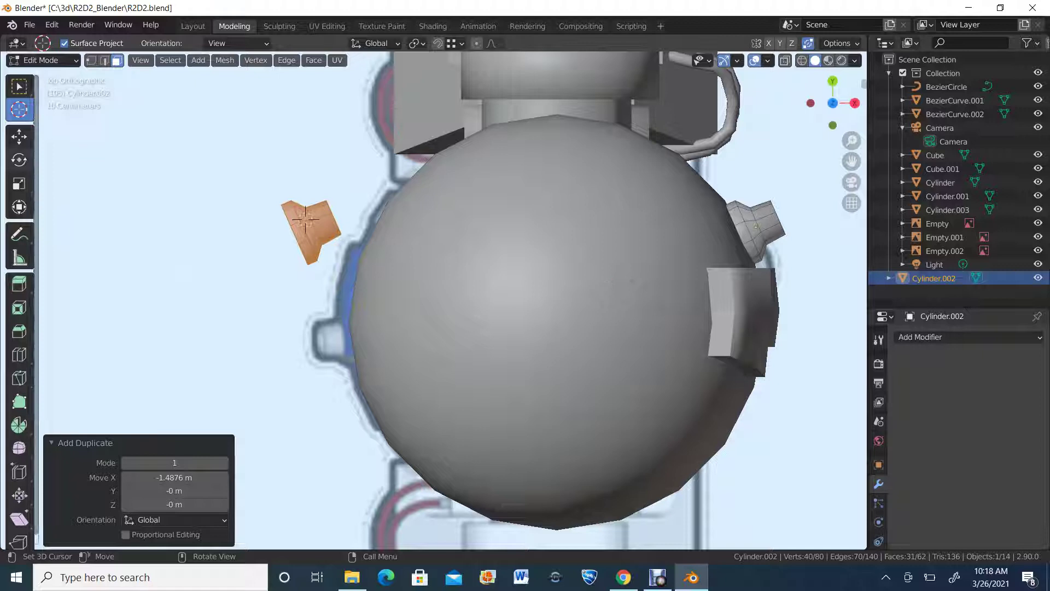
pyautogui.click(19, 160)
pyautogui.moveTo(273, 196); pyautogui.dragTo(355, 250)
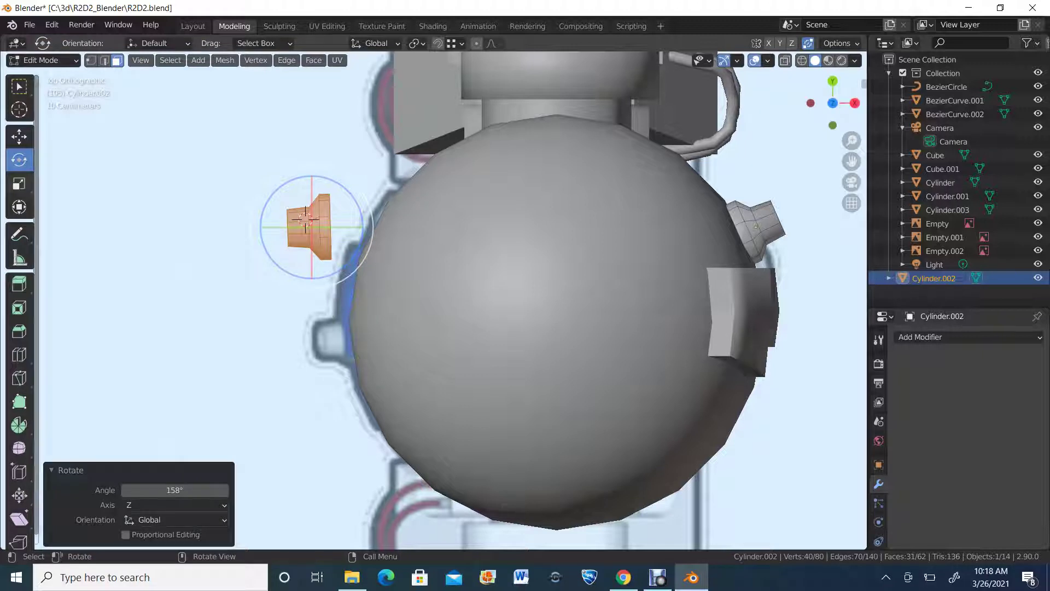
# Step: Move the rotated copy about 0.092 m along X and -0.372 m along Y onto the top reference's lens at the dome's edge
pyautogui.click(19, 136)
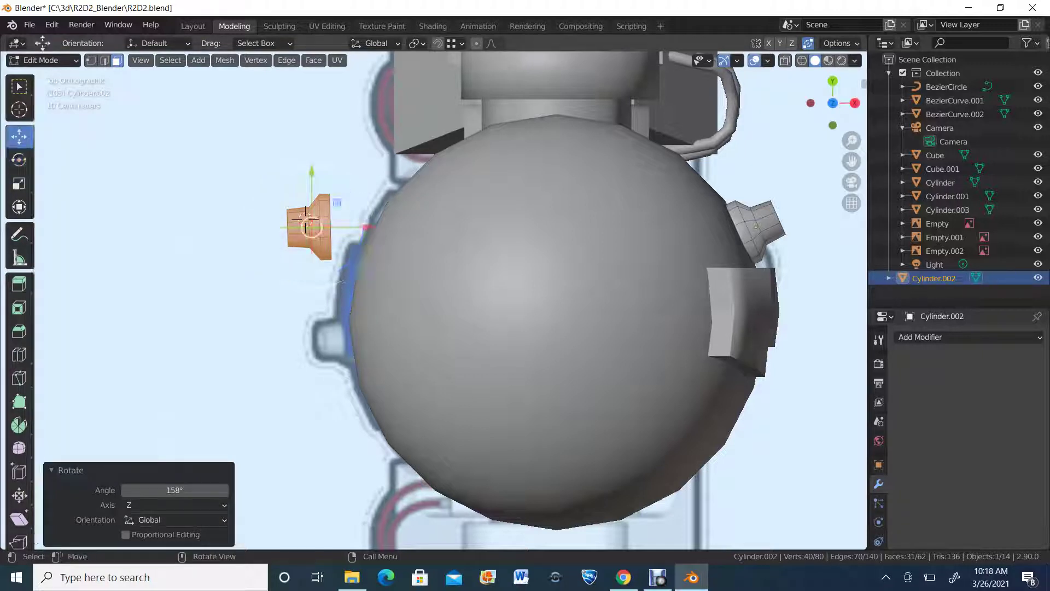
pyautogui.moveTo(311, 227); pyautogui.dragTo(334, 338)
pyautogui.scroll(-2, 334, 338)
pyautogui.moveTo(334, 339); pyautogui.dragTo(453, 207, button='middle')
pyautogui.moveTo(299, 175); pyautogui.dragTo(555, 298, button='middle')
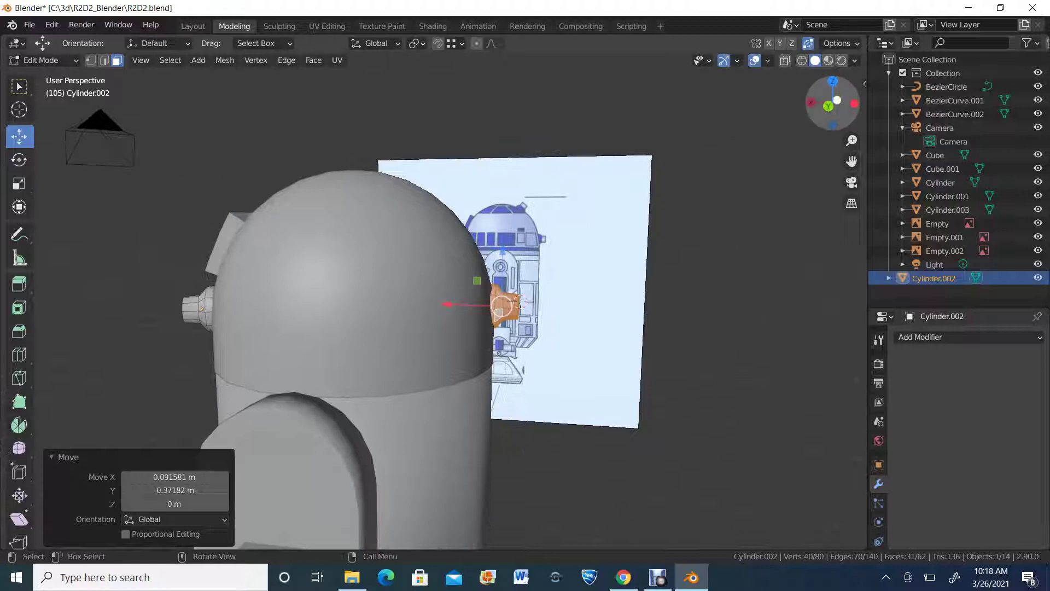
# Step: Duplicate the rear lens about 0.57 m up along Z and move the copy about 0.364 m in X and 0.029 m in Z onto the upper dome
pyautogui.click(829, 106)
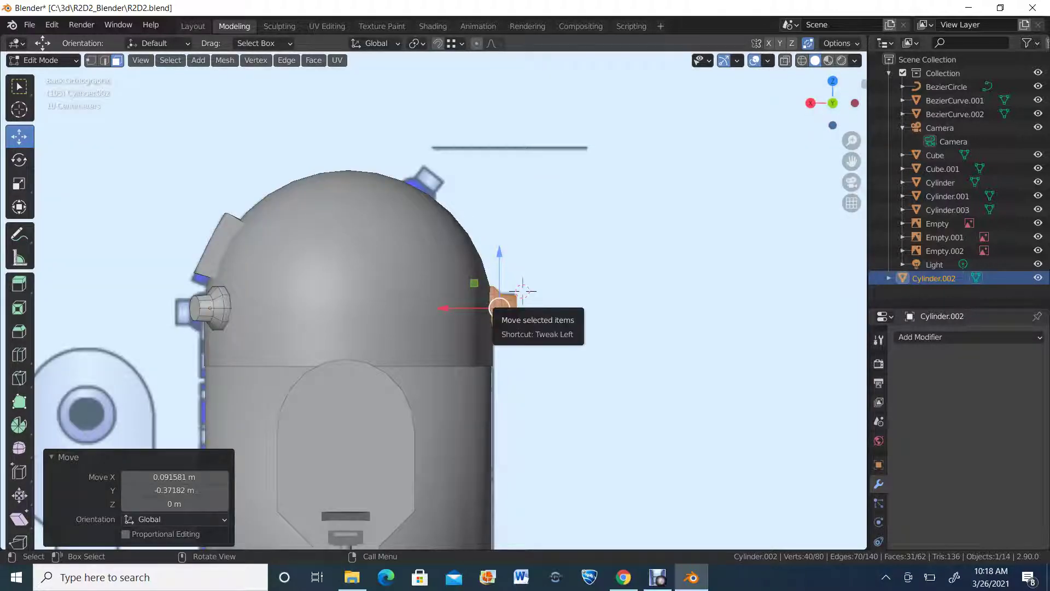
pyautogui.press('e')
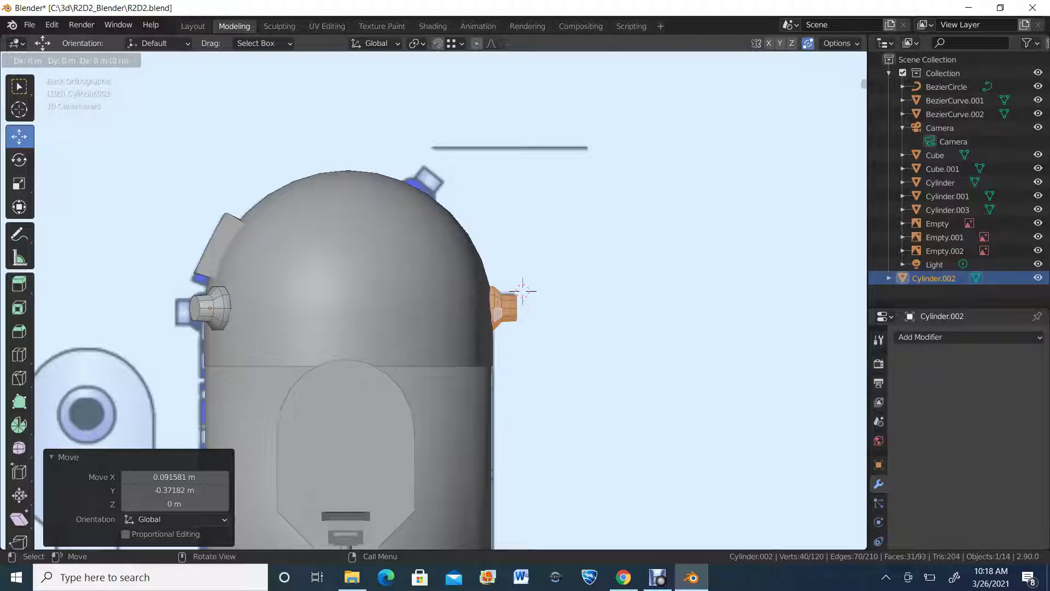
pyautogui.press('z')
pyautogui.click(499, 191)
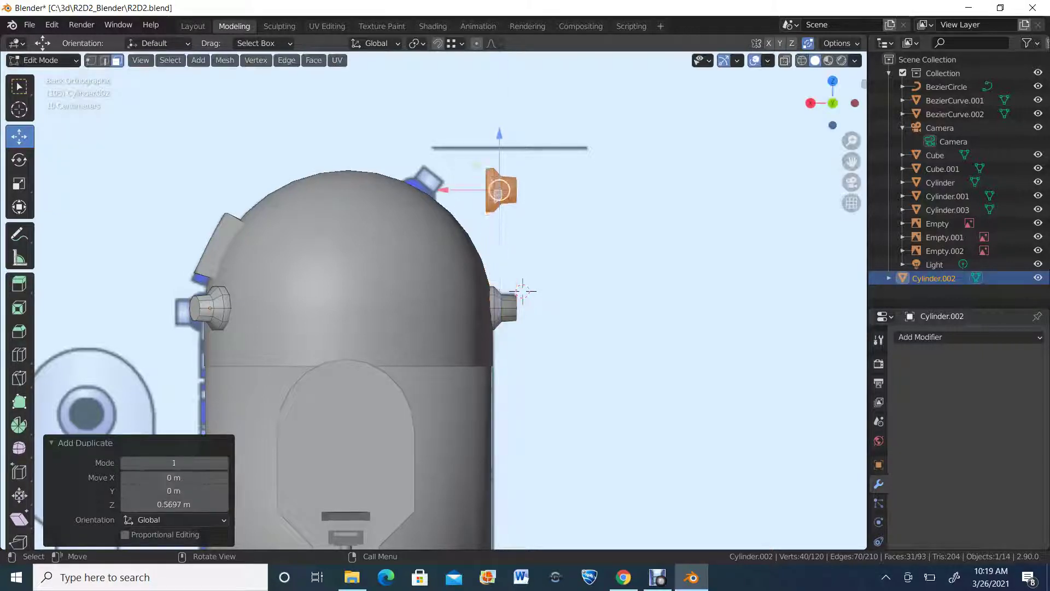
pyautogui.moveTo(499, 190); pyautogui.dragTo(424, 183)
pyautogui.scroll(1, 423, 183)
# Step: Rotate the upper lens around Y to the dome's slope, nudge it about -0.013 m in X and 0.007 m in Z, and rotate it 4.9° more
pyautogui.click(19, 159)
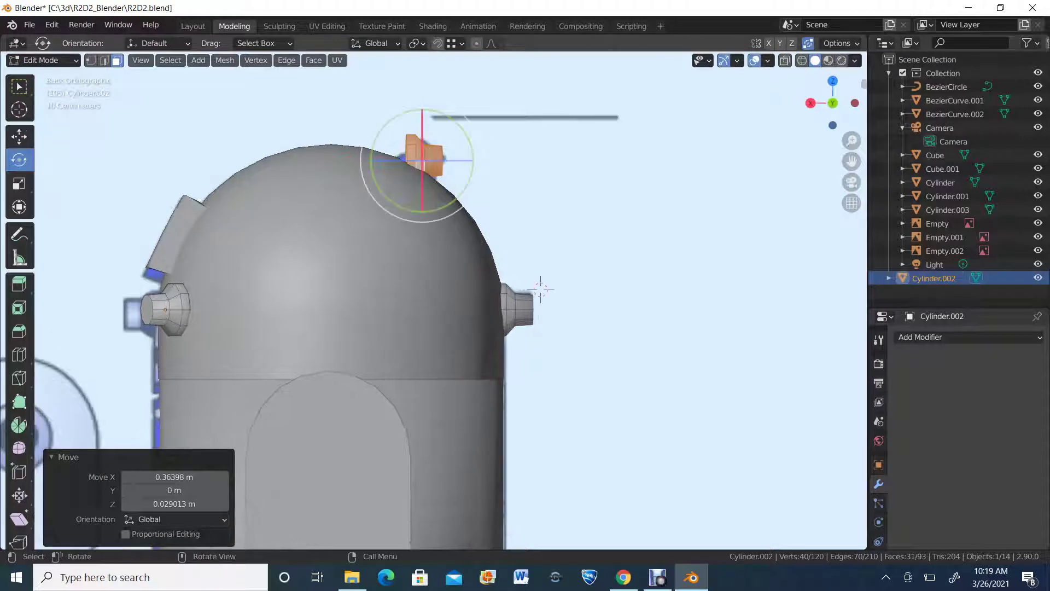
pyautogui.moveTo(398, 117); pyautogui.dragTo(428, 163)
pyautogui.click(22, 138)
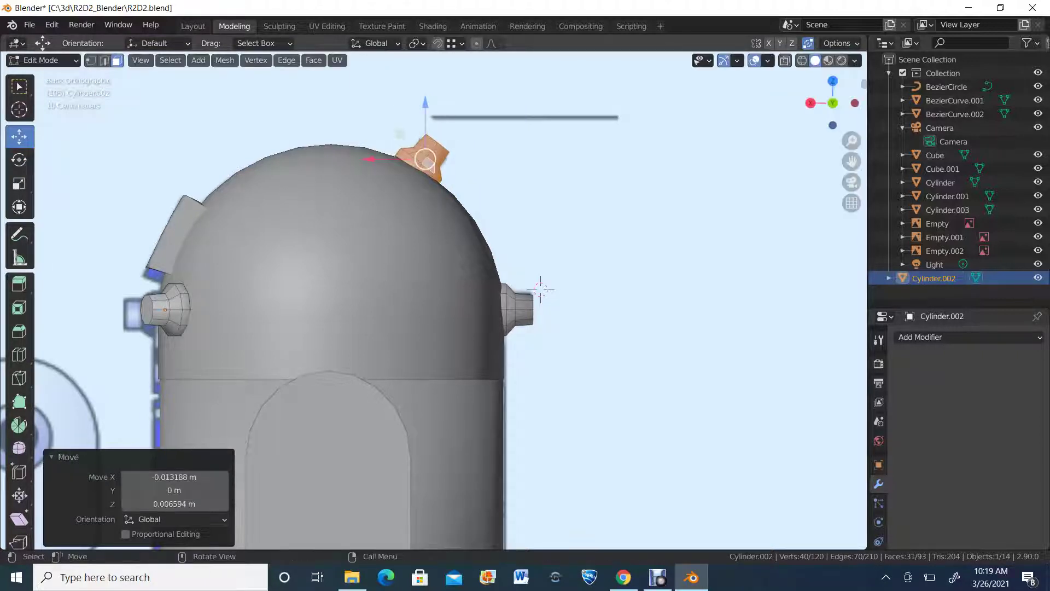
pyautogui.click(19, 160)
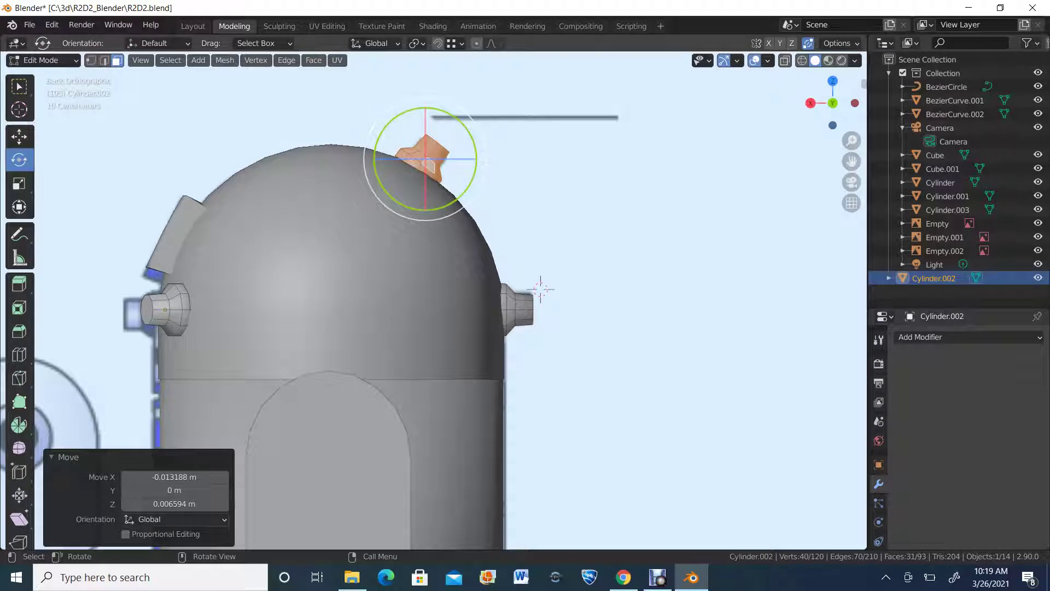
pyautogui.moveTo(385, 131); pyautogui.dragTo(386, 127)
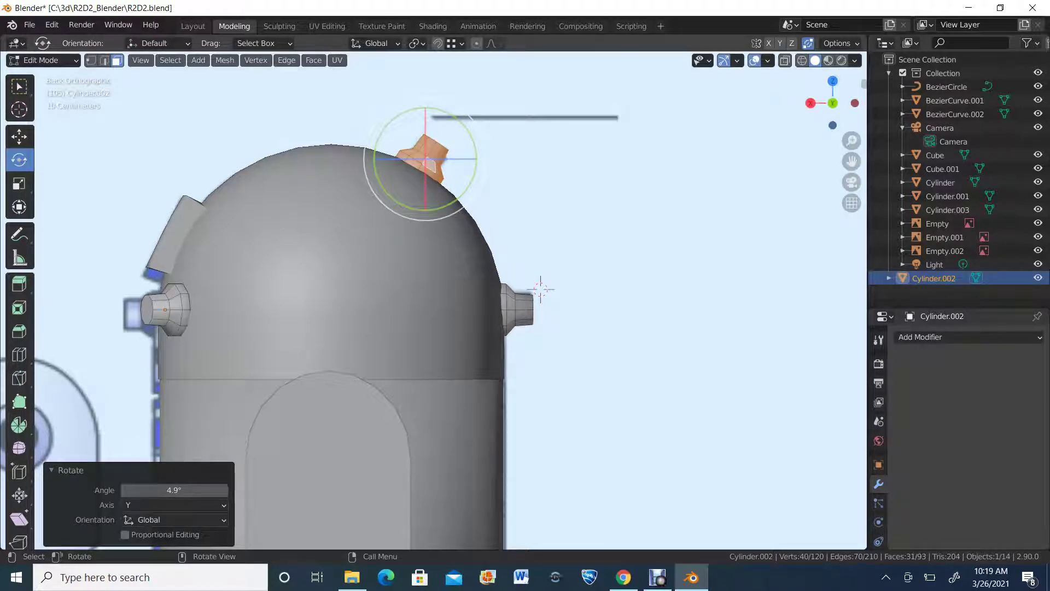
# Step: Select the whole rear lens on the dome's side and rotate it about 5.13° around Y
pyautogui.click(552, 251)
pyautogui.press('l')
pyautogui.moveTo(471, 278); pyautogui.dragTo(469, 276)
pyautogui.scroll(-2, 470, 276)
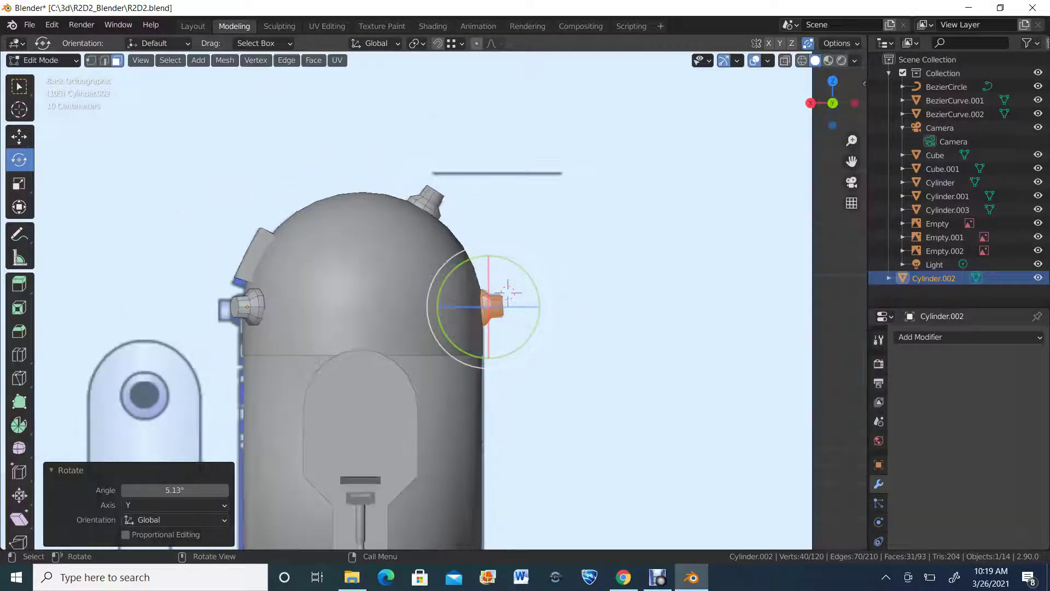
# Step: Show the dome from directly above in X-ray mode to compare the lenses with the top reference
pyautogui.moveTo(507, 292); pyautogui.dragTo(512, 314, button='middle')
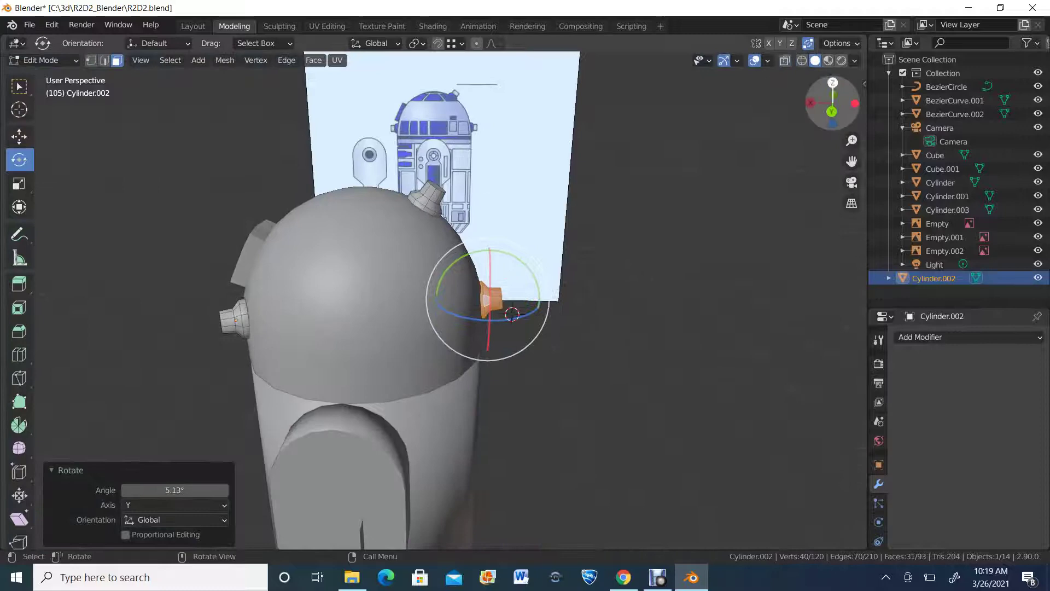
pyautogui.press('KP_7')
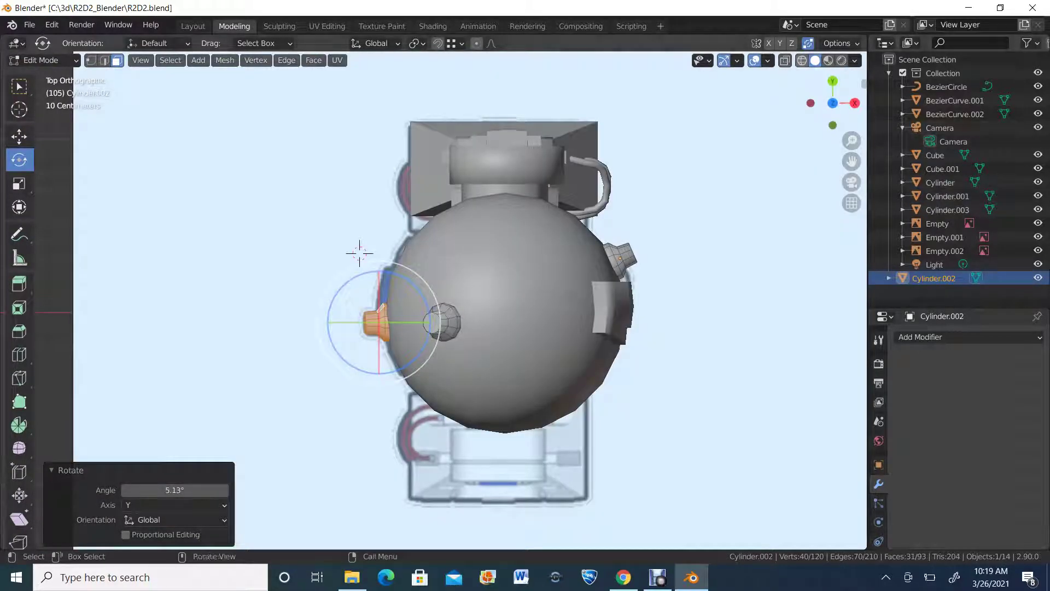
pyautogui.hotkey('alt', 'z')
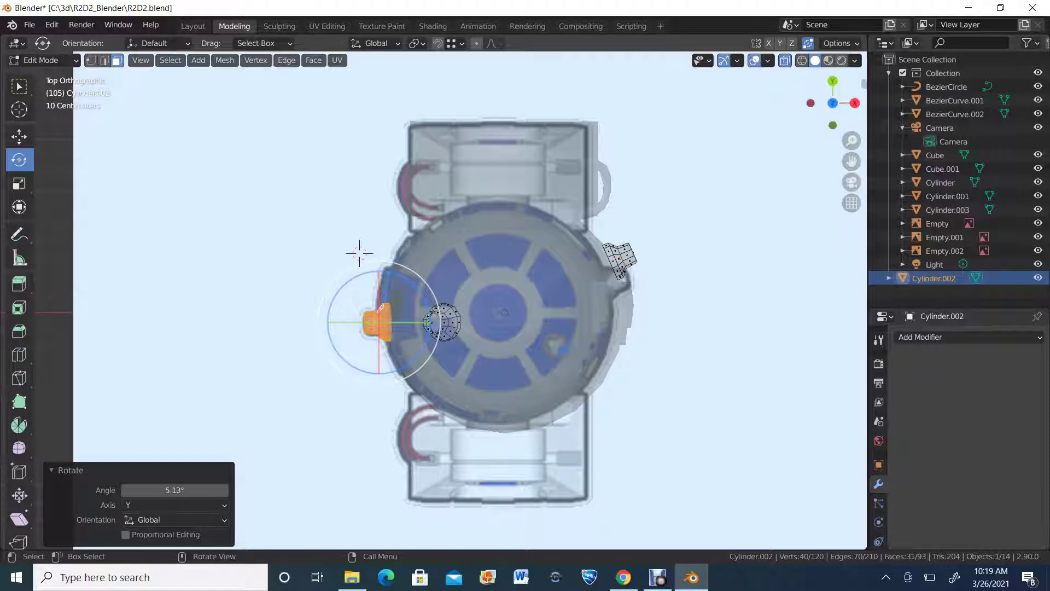
pyautogui.scroll(-3, 360, 253)
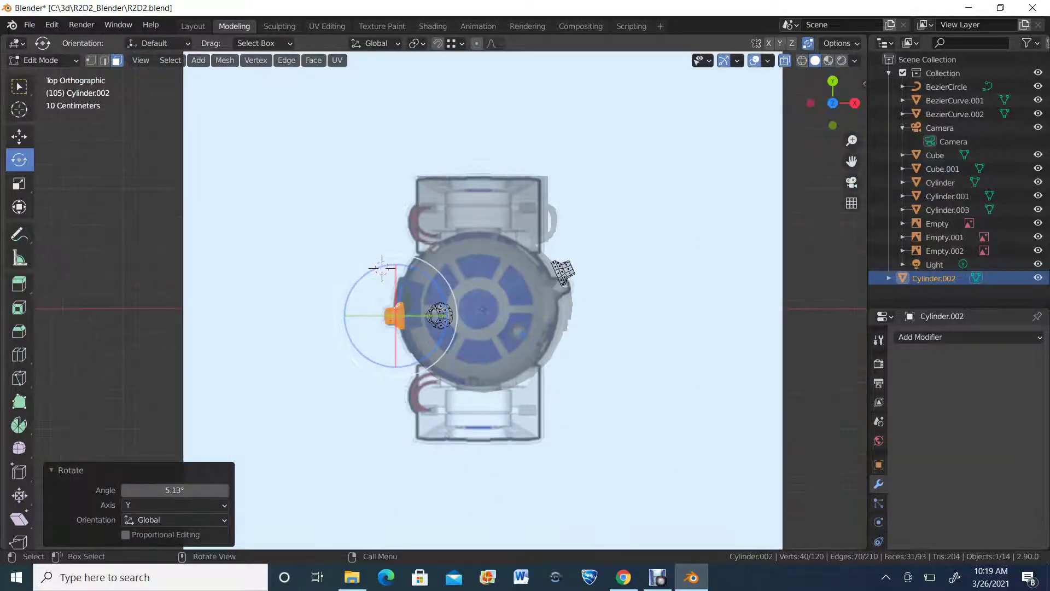
pyautogui.scroll(1, 382, 268)
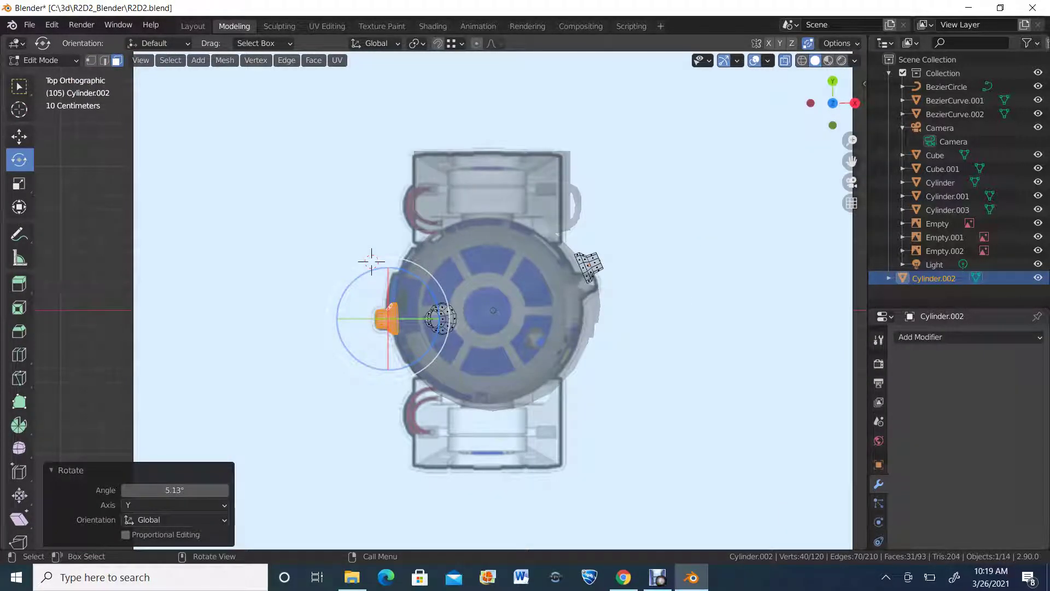
# Step: Try to shift the whole protruding lens on the dome's front edge against the top reference, and undo the change
pyautogui.click(589, 265)
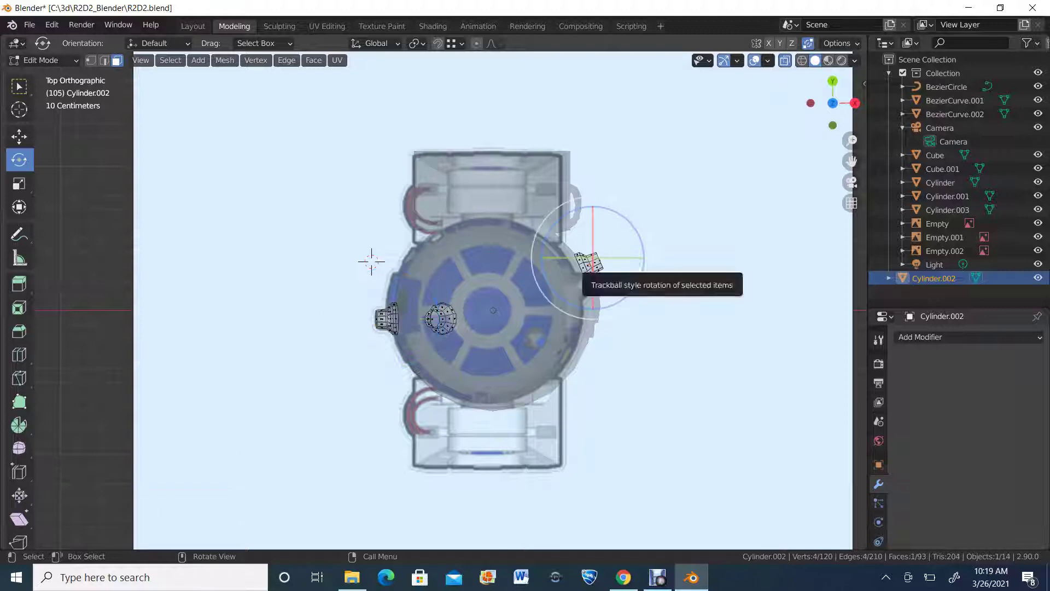
pyautogui.press('k')
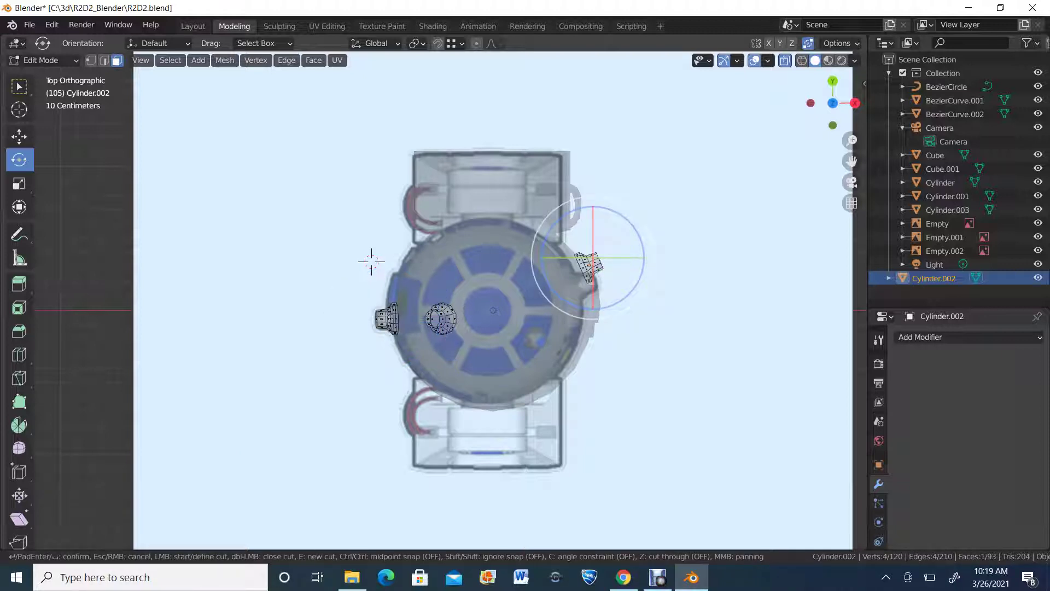
pyautogui.click(19, 137)
pyautogui.press('Escape')
pyautogui.click(19, 137)
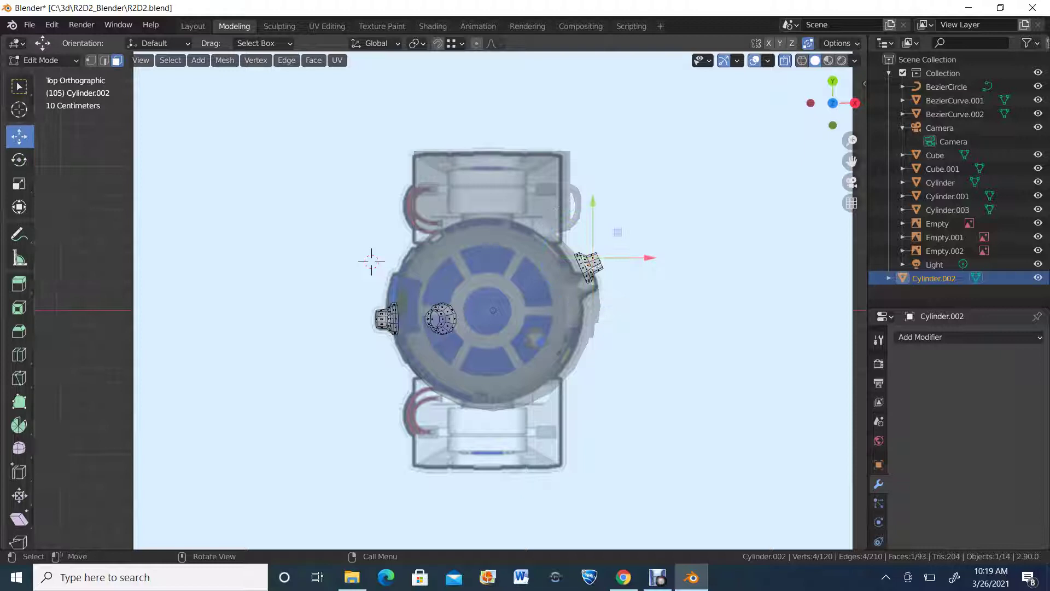
pyautogui.hotkey('ctrl', 'l')
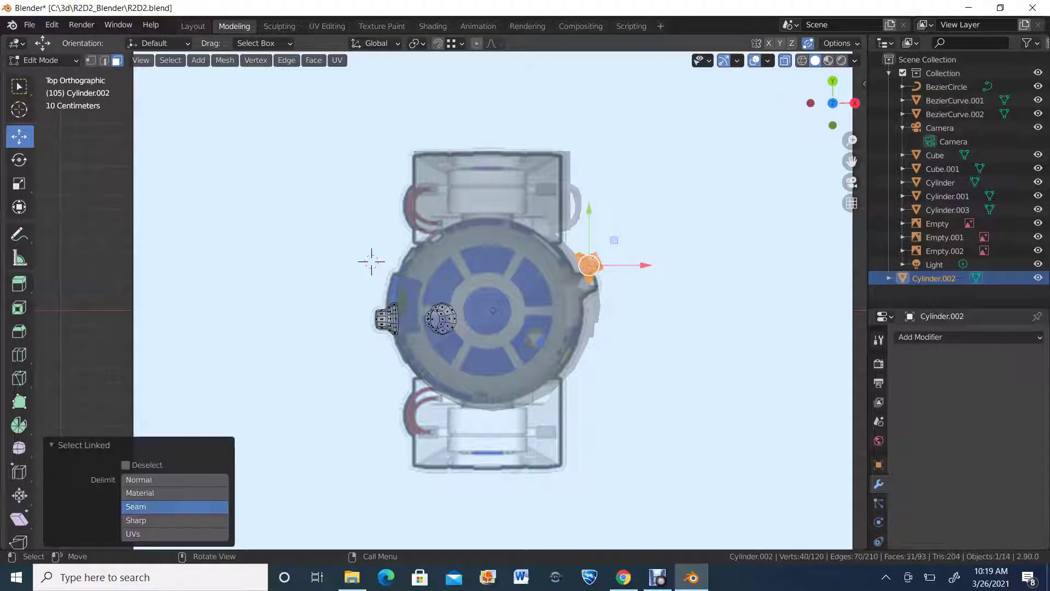
pyautogui.moveTo(589, 265); pyautogui.dragTo(588, 283)
pyautogui.moveTo(588, 282); pyautogui.dragTo(551, 231, button='middle')
pyautogui.moveTo(588, 349); pyautogui.dragTo(335, 334, button='middle')
pyautogui.moveTo(416, 180); pyautogui.dragTo(433, 195, button='middle')
pyautogui.hotkey('ctrl', 'z')
pyautogui.moveTo(395, 378); pyautogui.dragTo(426, 350, button='middle')
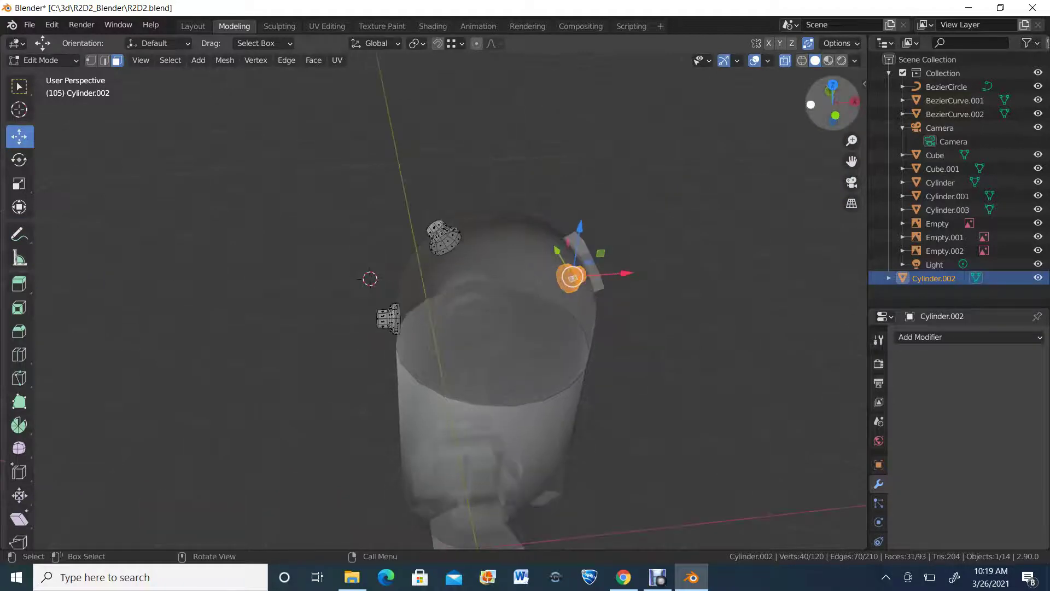
# Step: Clear the mesh selection, return to Object Mode and rotate the top reference image (Empty.002) by -180° around Z in the top view
pyautogui.click(833, 84)
pyautogui.scroll(-2, 433, 300)
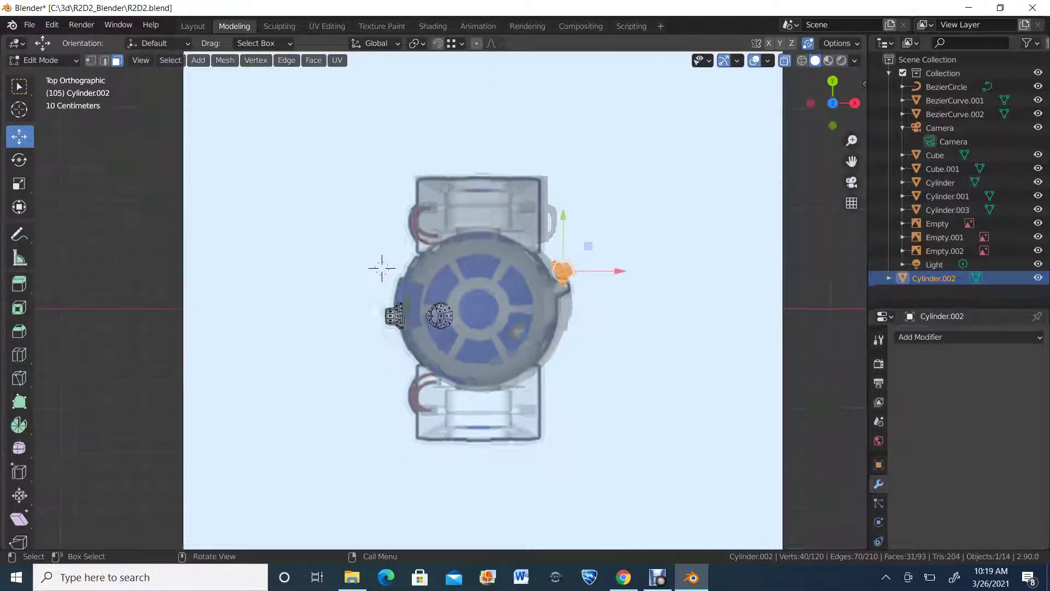
pyautogui.hotkey('alt', 'a')
pyautogui.scroll(-2, 433, 300)
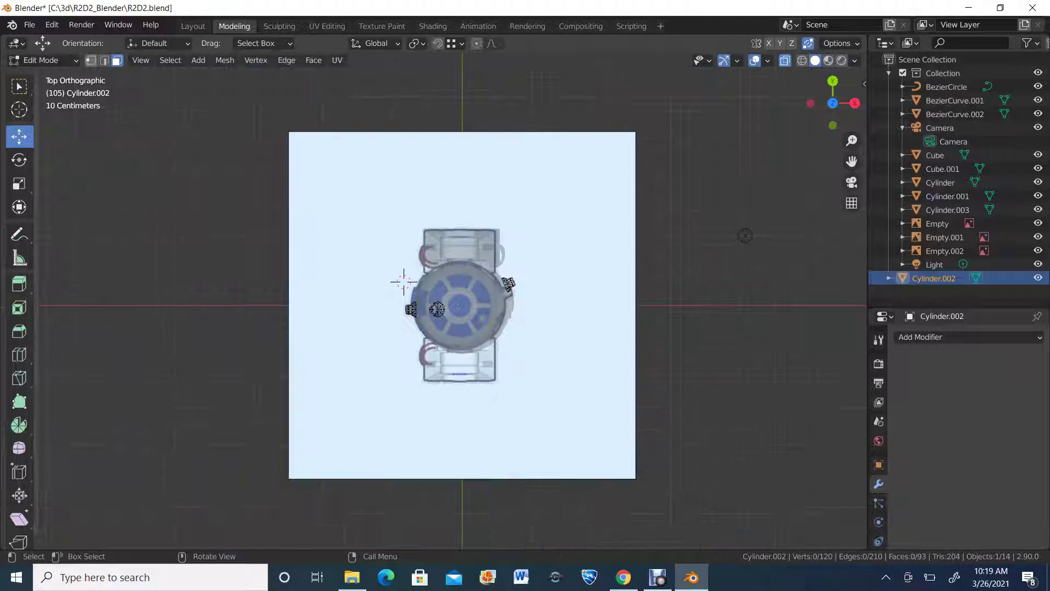
pyautogui.click(41, 60)
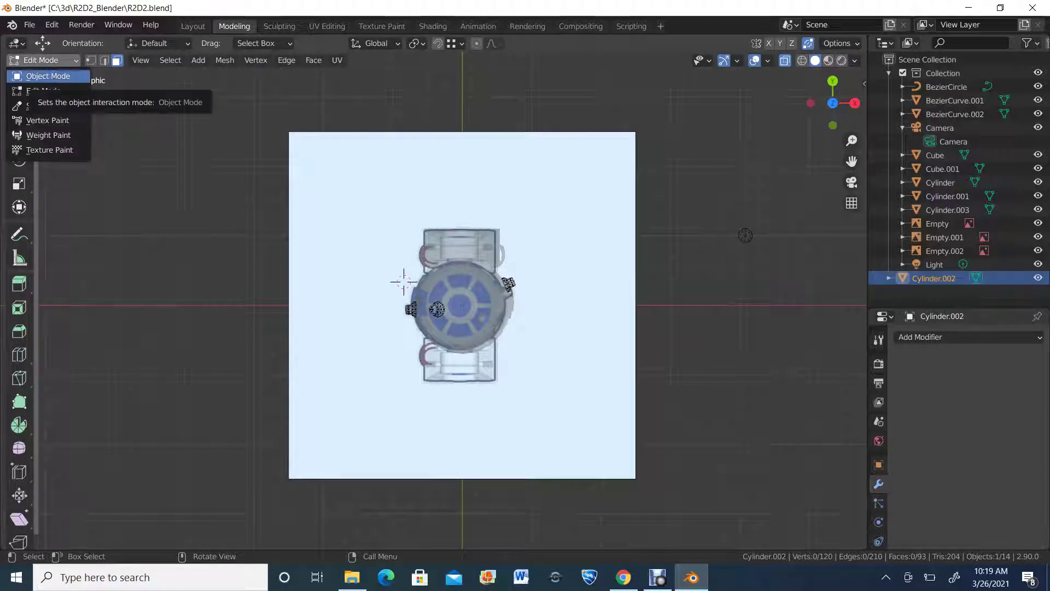
pyautogui.click(48, 76)
pyautogui.click(554, 350)
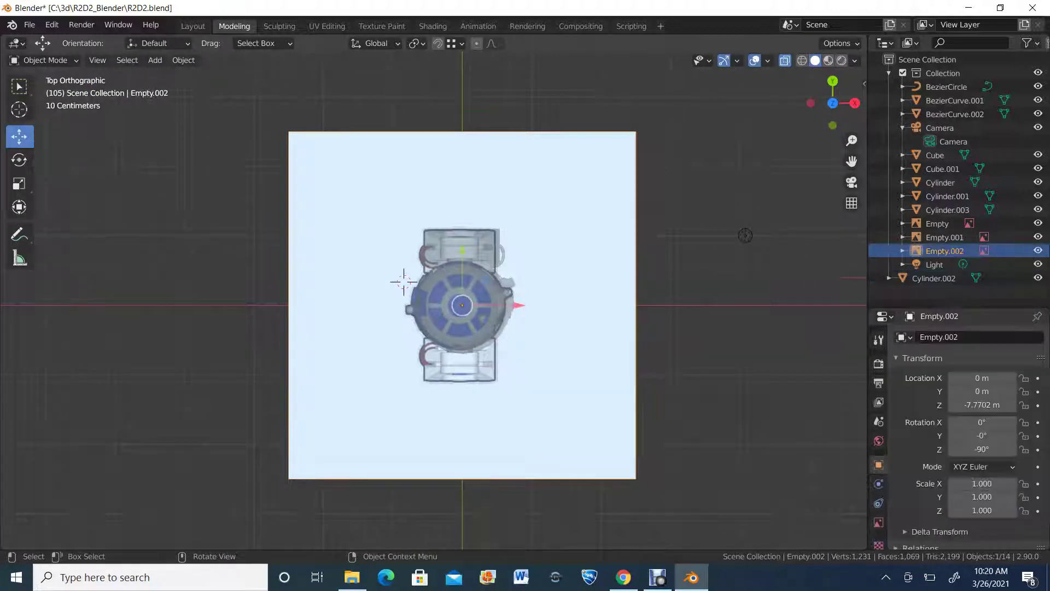
pyautogui.click(19, 160)
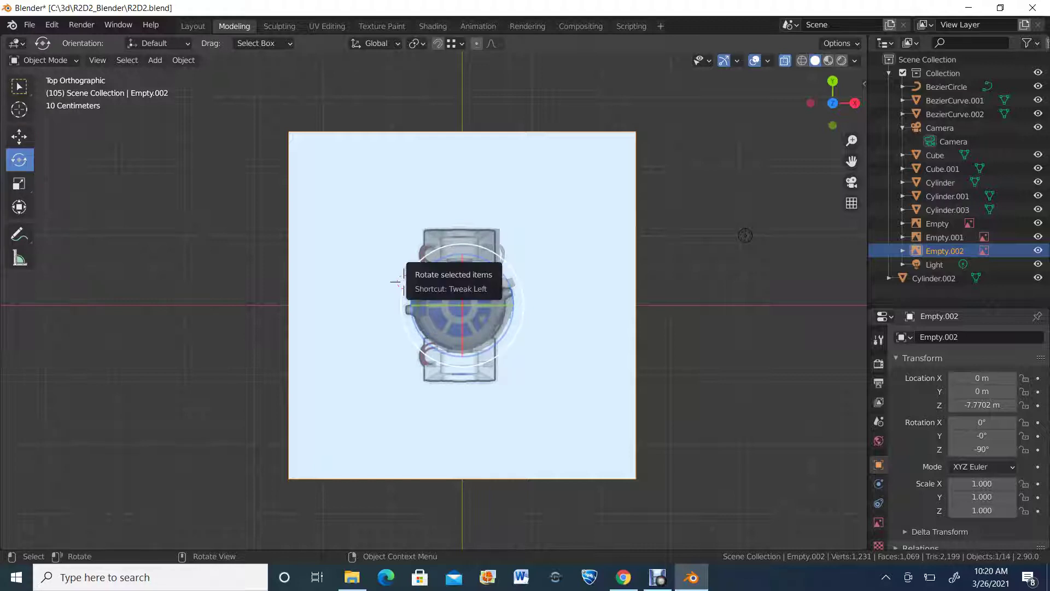
pyautogui.moveTo(396, 283); pyautogui.dragTo(694, 524)
pyautogui.scroll(5, 434, 300)
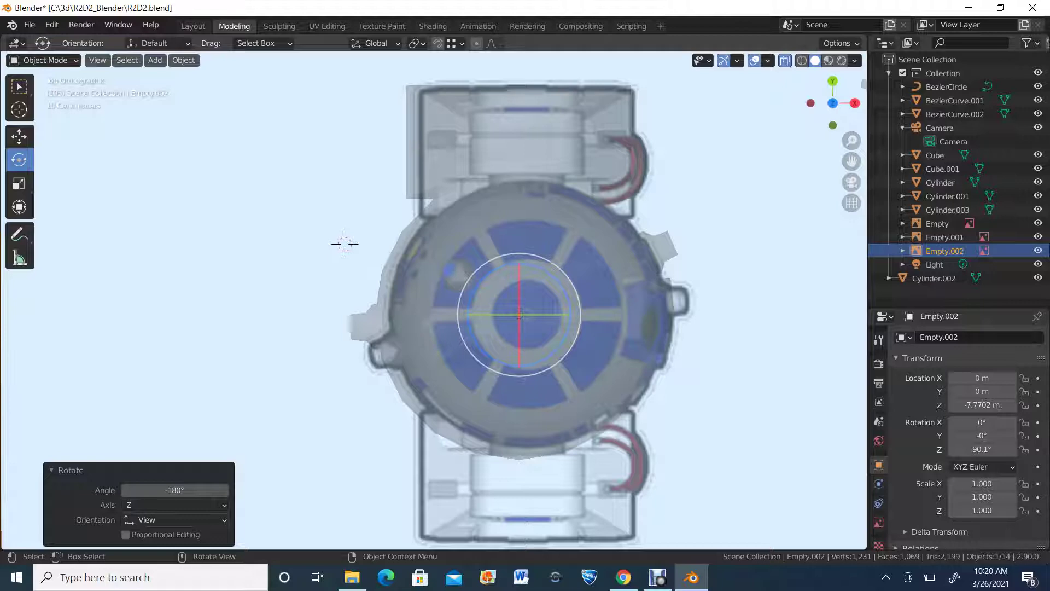
pyautogui.scroll(-5, 434, 301)
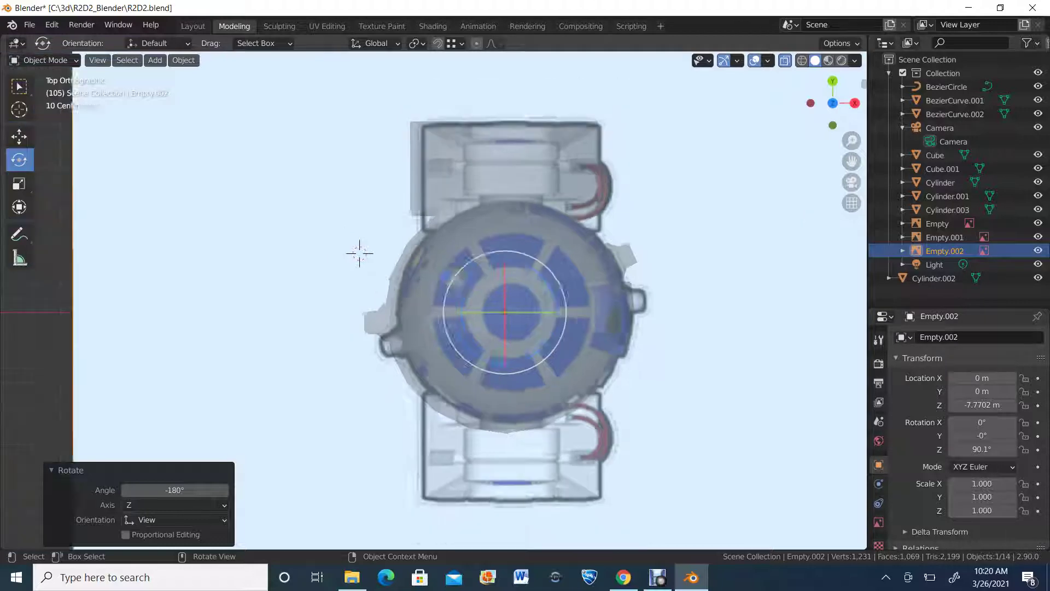
# Step: Examine the dome against the front reference in the right orthographic view
pyautogui.moveTo(434, 300); pyautogui.dragTo(348, 235, button='middle')
pyautogui.scroll(-2, 434, 300)
pyautogui.moveTo(433, 300); pyautogui.dragTo(432, 342, button='middle')
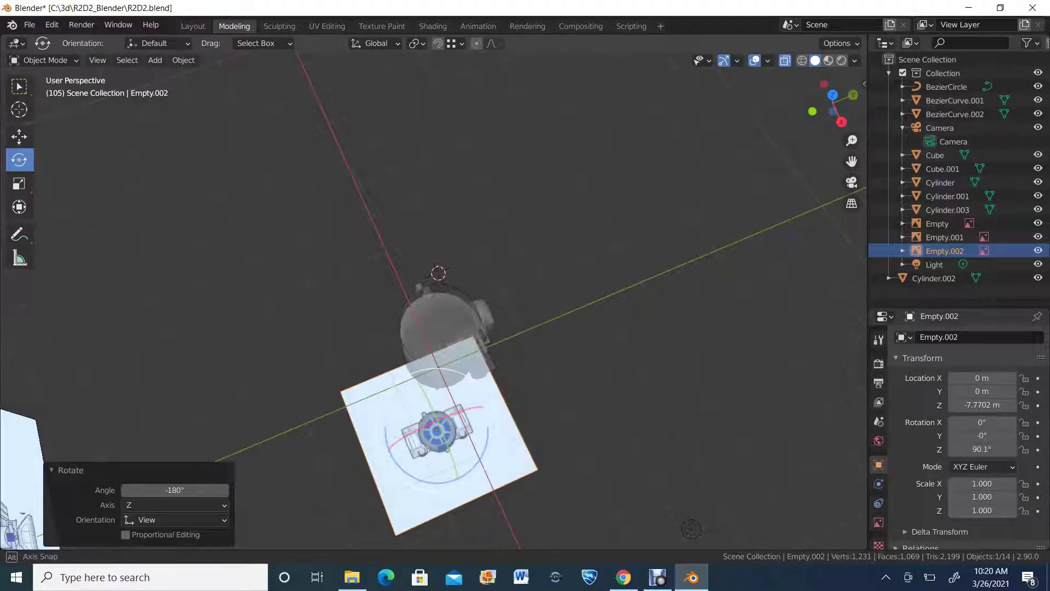
pyautogui.moveTo(536, 271); pyautogui.dragTo(541, 268, button='middle')
pyautogui.click(841, 121)
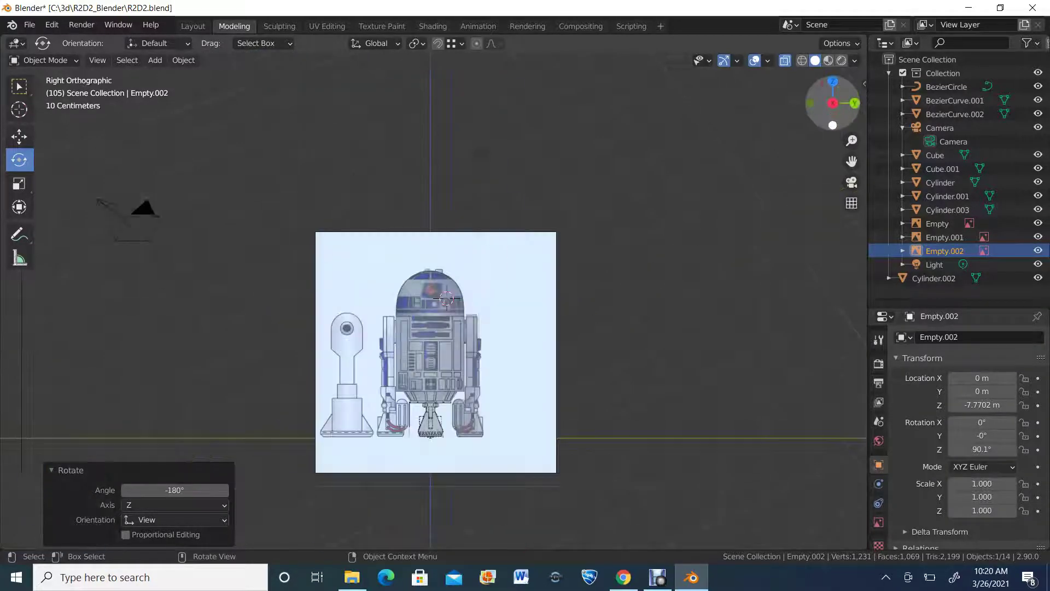
pyautogui.scroll(8, 434, 300)
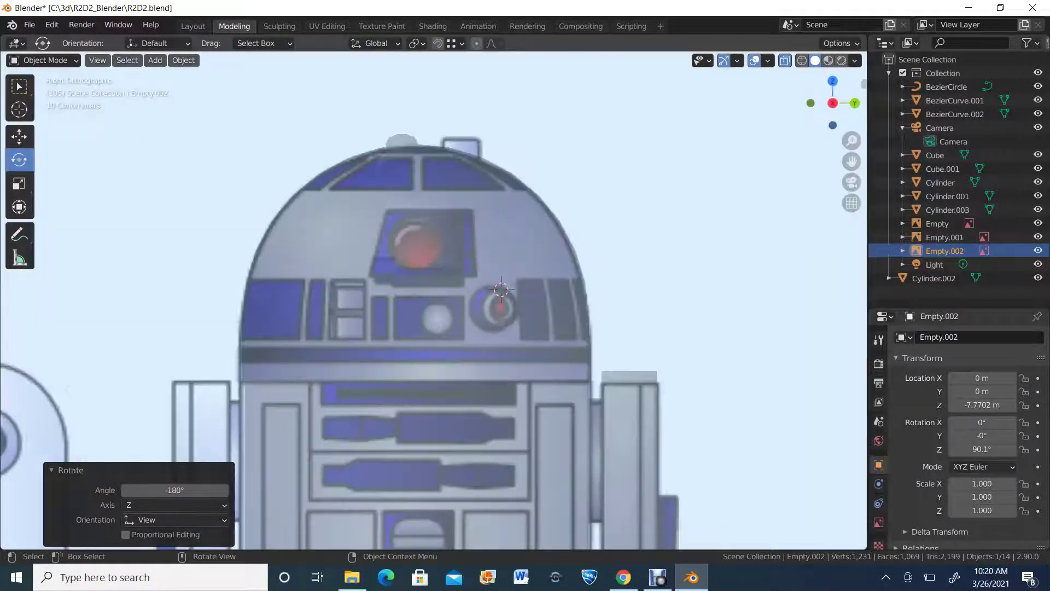
# Step: Select the dome object Cube and open its mesh in Edit Mode
pyautogui.click(427, 246)
pyautogui.click(19, 136)
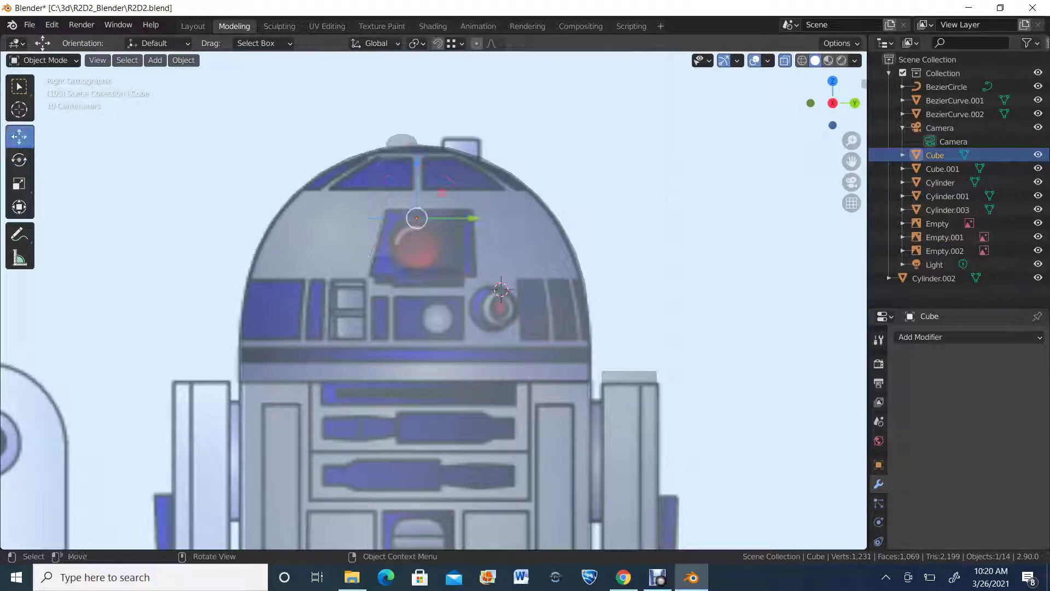
pyautogui.click(44, 60)
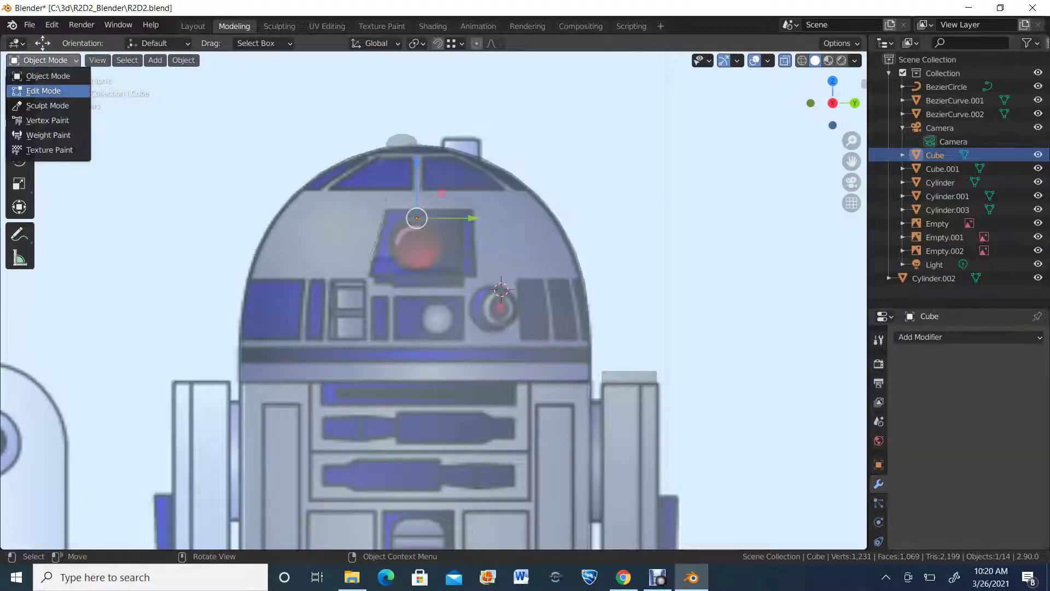
pyautogui.click(38, 91)
pyautogui.scroll(-3, 433, 301)
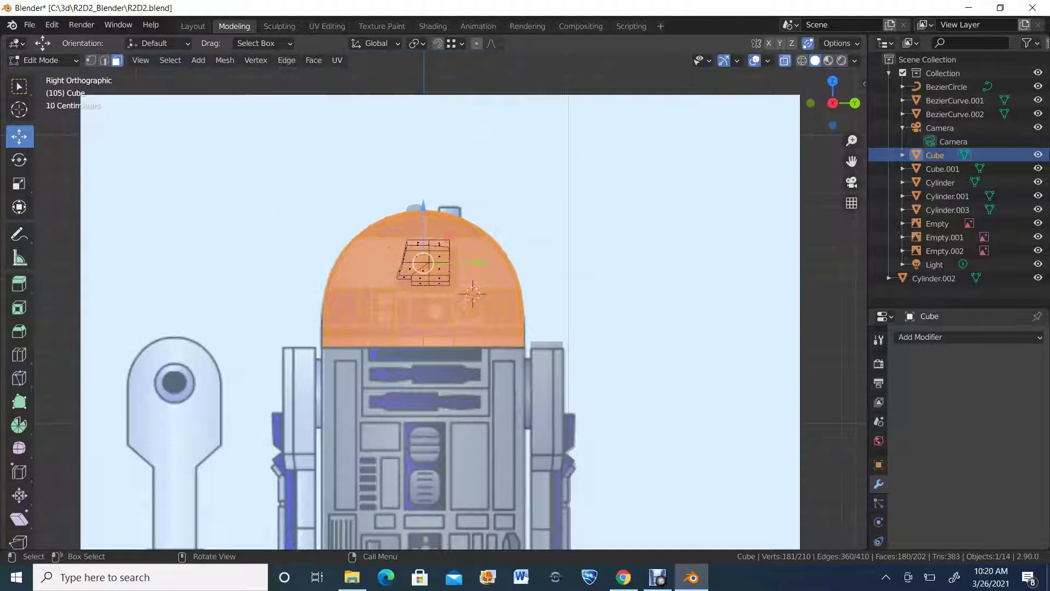
# Step: Display the model as a see-through wireframe in the right orthographic view over the front reference
pyautogui.moveTo(434, 301); pyautogui.dragTo(460, 359, button='middle')
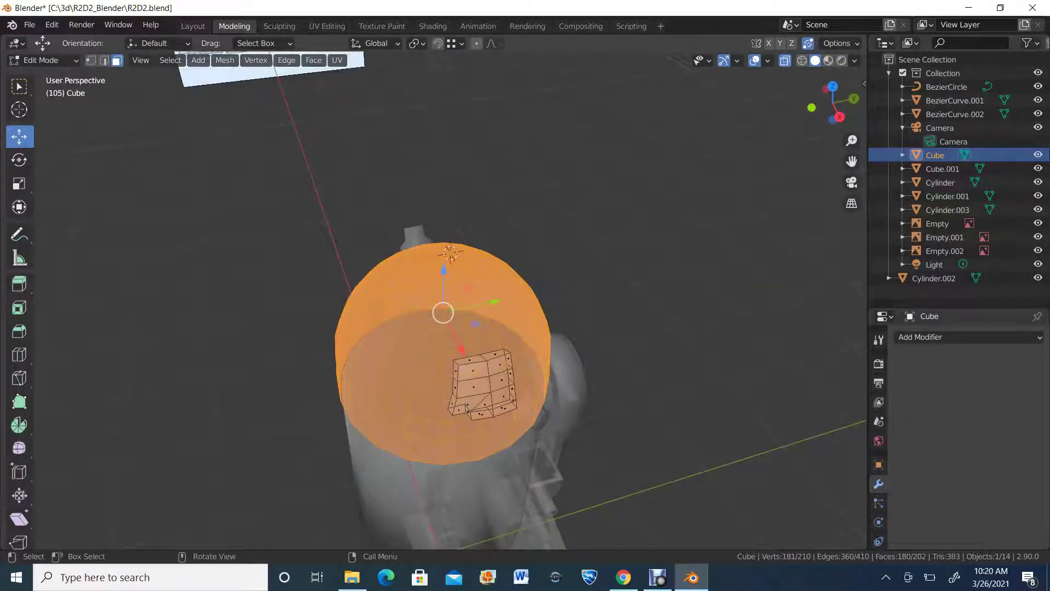
pyautogui.click(785, 60)
pyautogui.moveTo(833, 103); pyautogui.dragTo(777, 58)
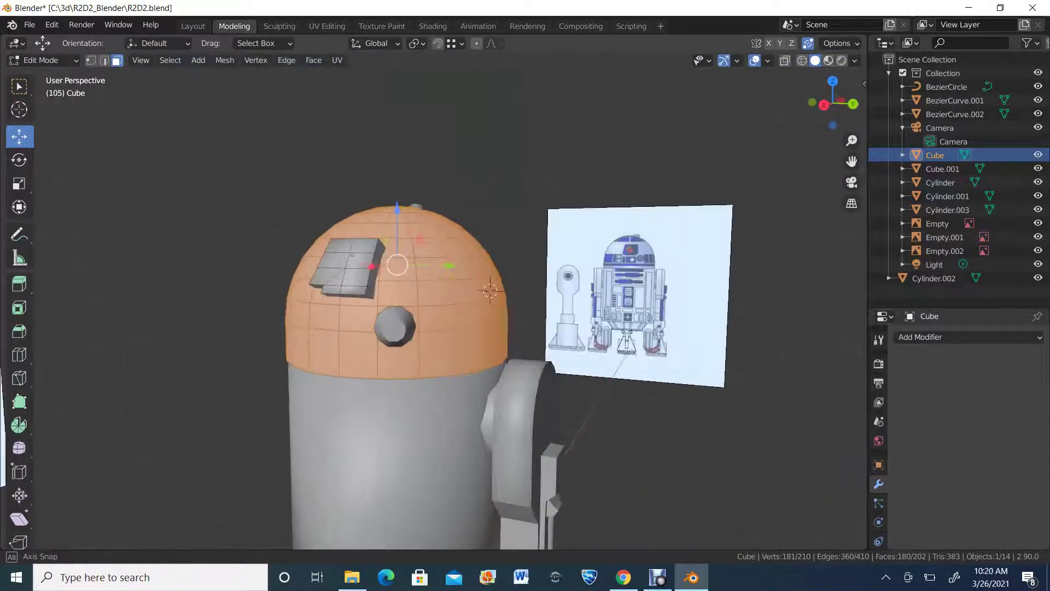
pyautogui.click(824, 104)
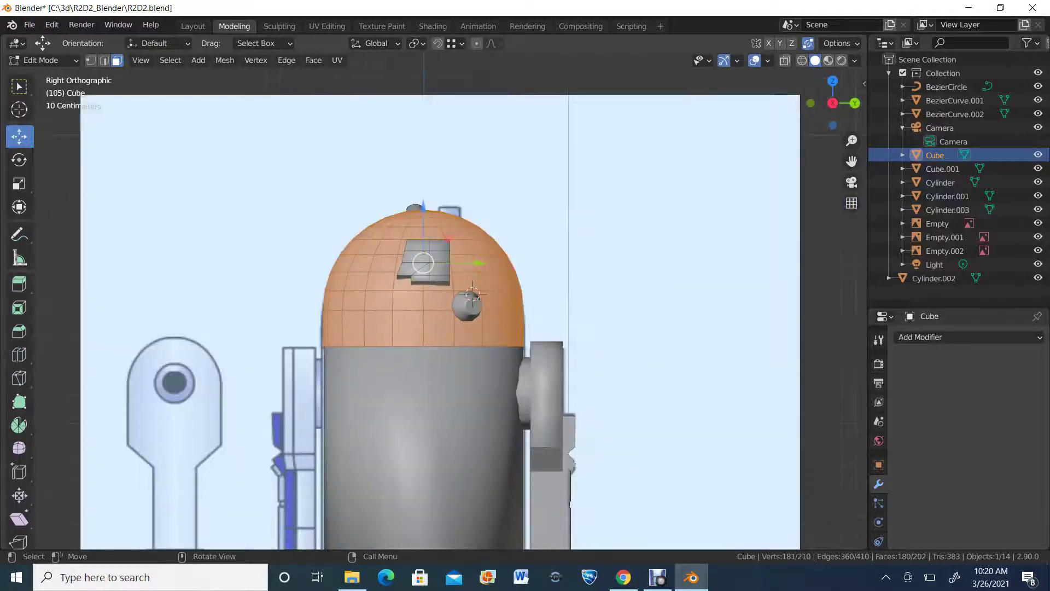
pyautogui.hotkey('shift', 'z')
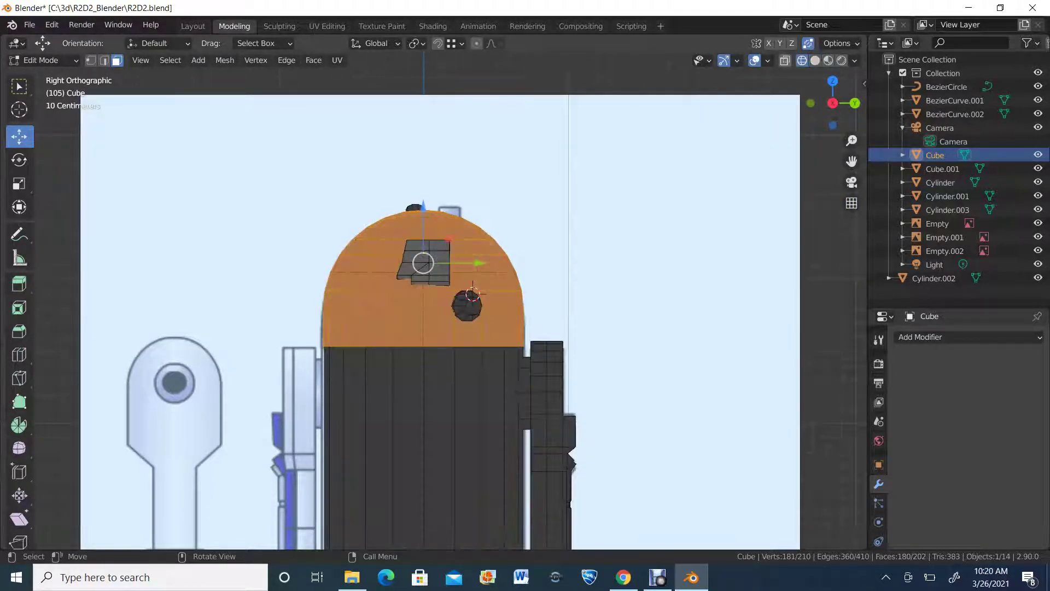
pyautogui.hotkey('alt', 'z')
pyautogui.scroll(2, 473, 291)
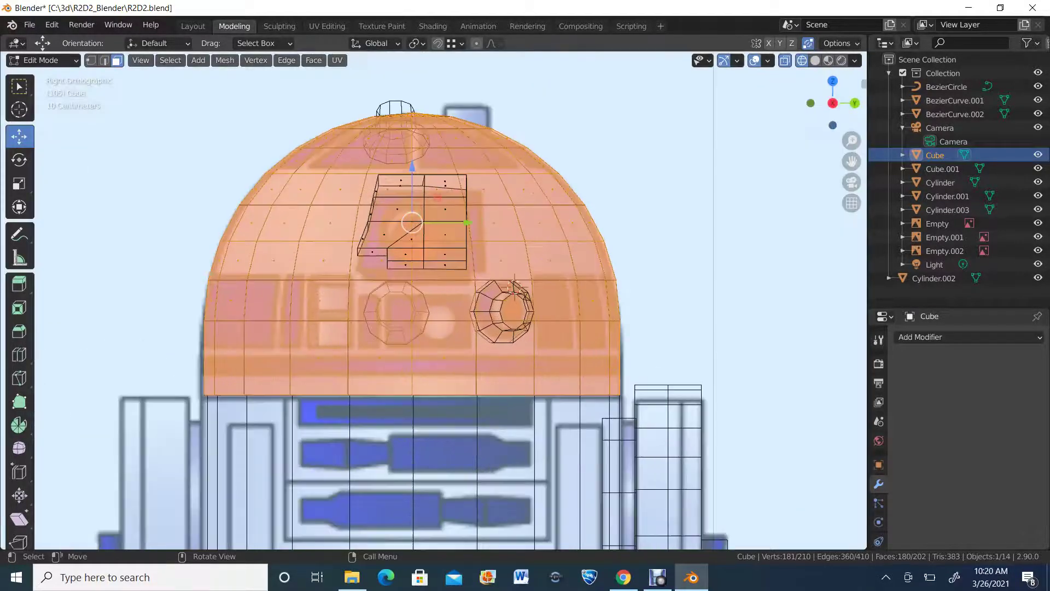
pyautogui.scroll(-2, 434, 304)
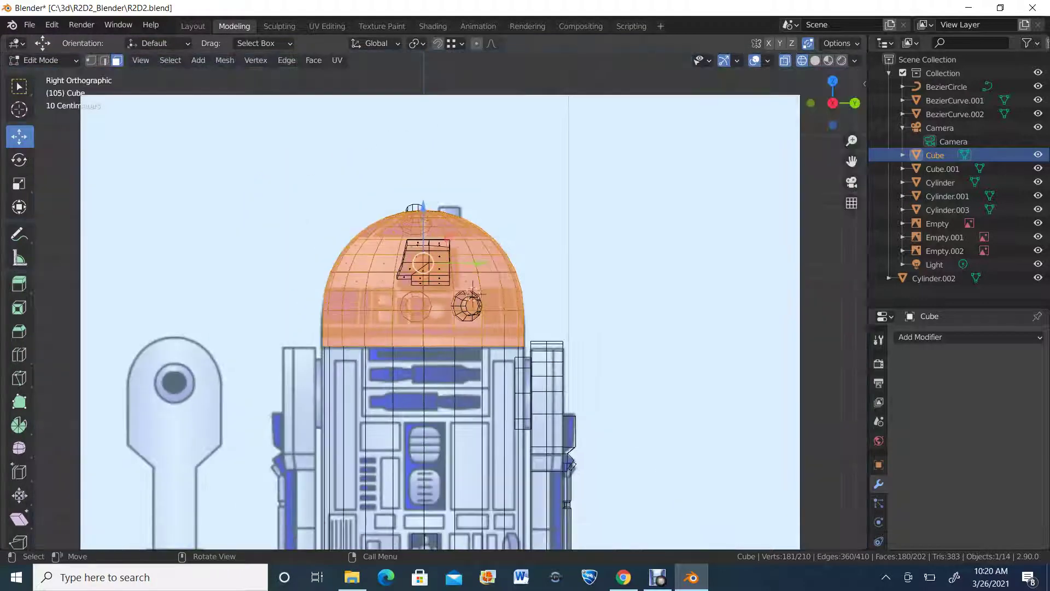
# Step: Try to select the topmost lens's linked mesh while editing the dome, and return to Object Mode
pyautogui.click(409, 167)
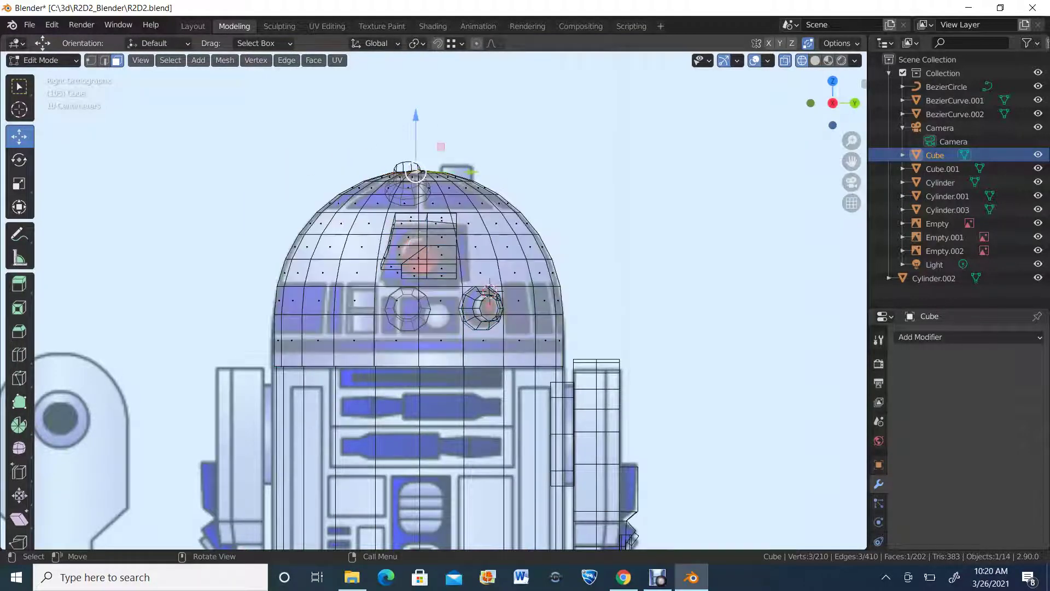
pyautogui.press('l')
pyautogui.click(406, 168)
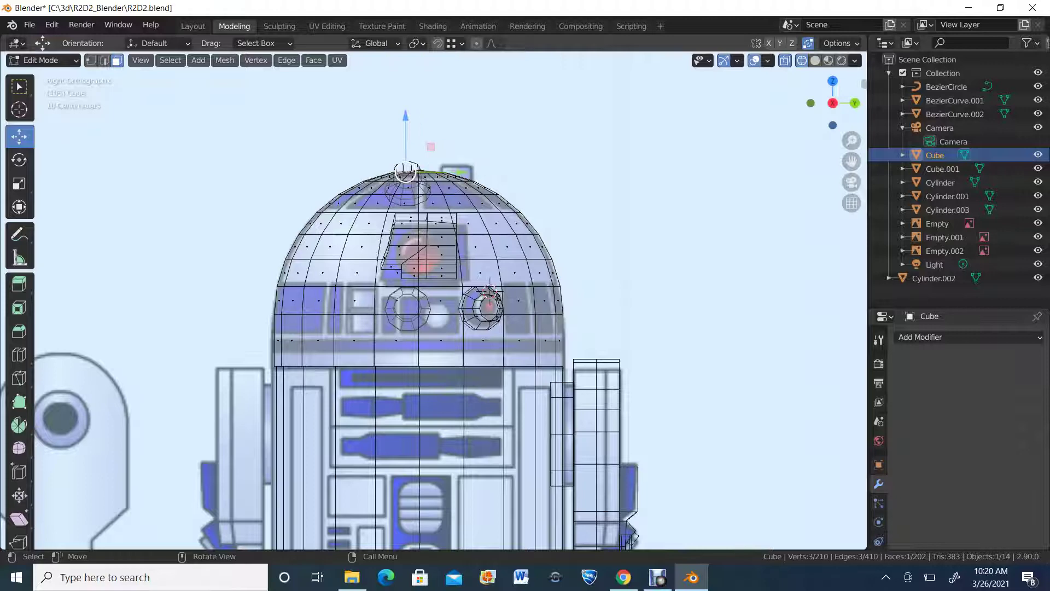
pyautogui.press('l')
pyautogui.click(44, 61)
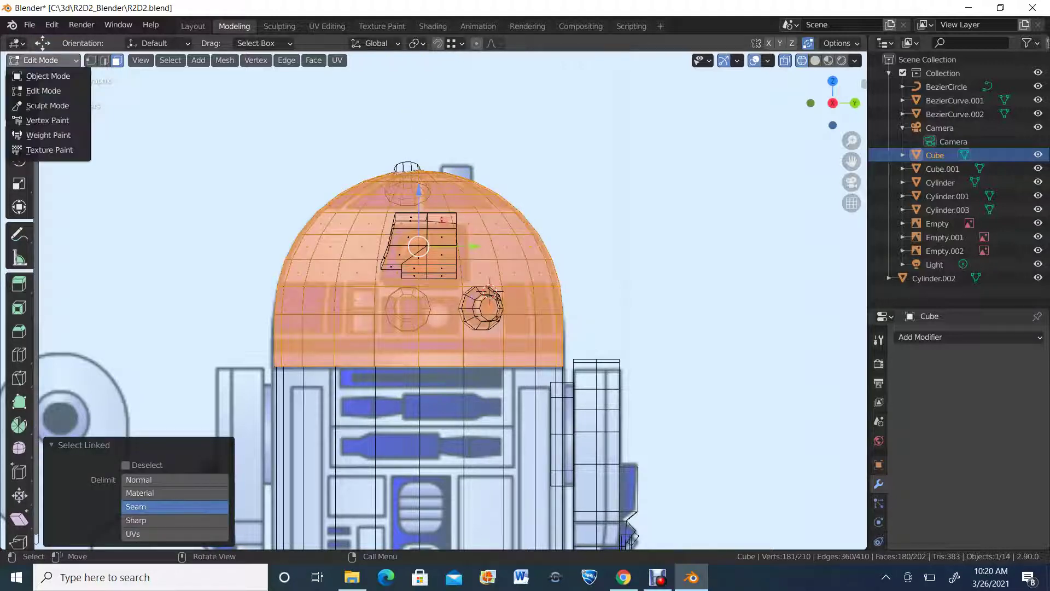
pyautogui.click(44, 76)
pyautogui.click(355, 246)
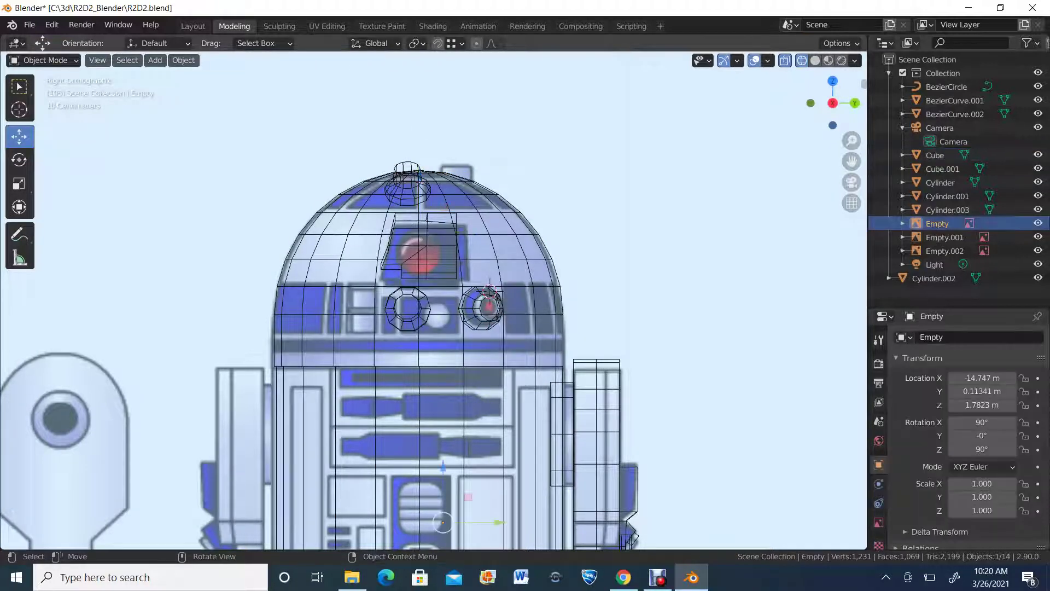
pyautogui.click(426, 315)
pyautogui.click(485, 308)
pyautogui.click(934, 278)
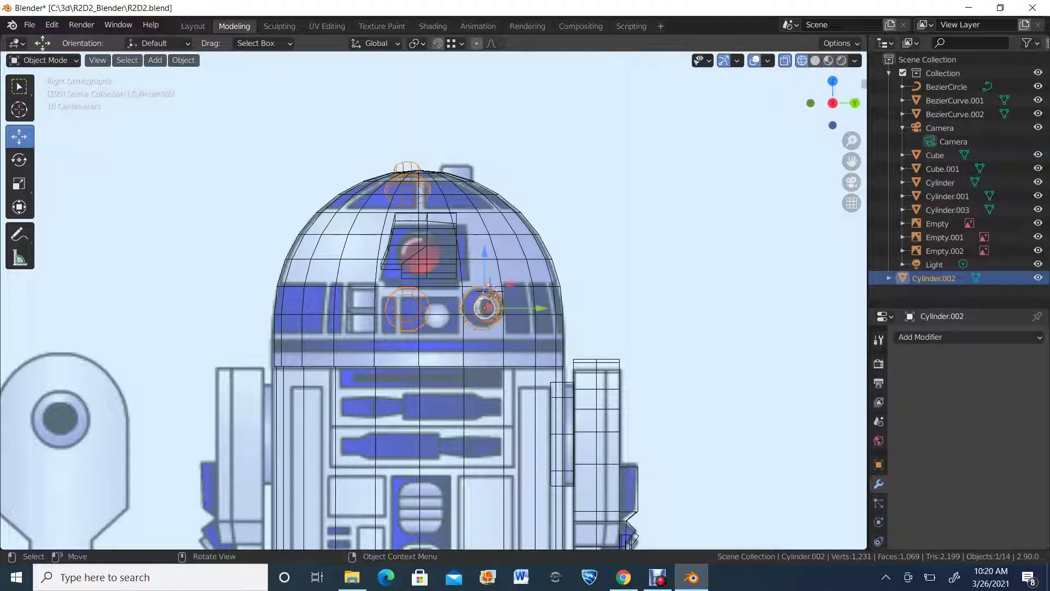
pyautogui.click(485, 308)
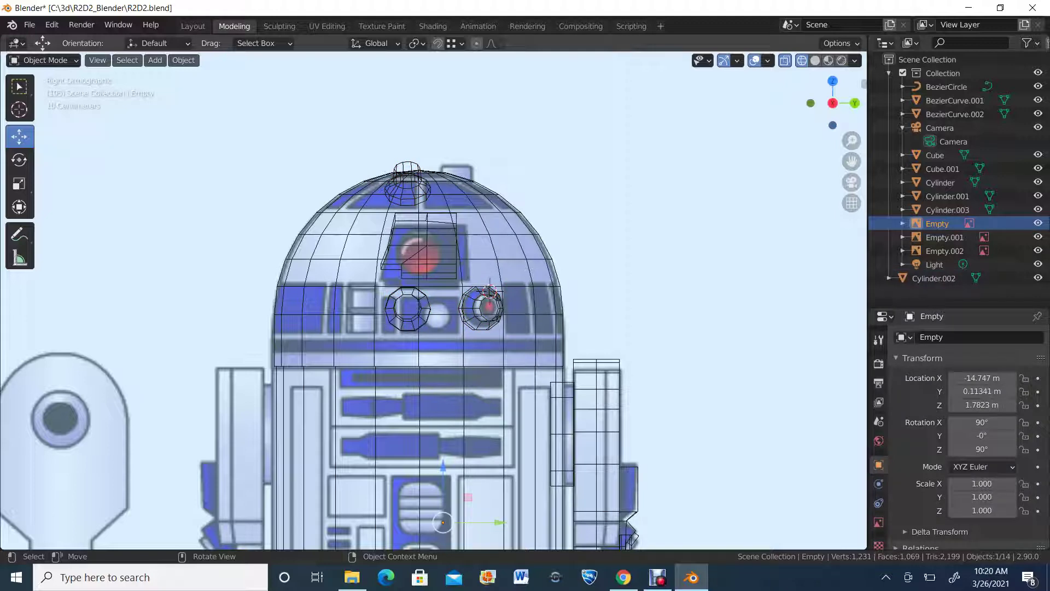
pyautogui.keyDown('ctrl'); pyautogui.click(933, 278); pyautogui.keyUp('ctrl')
pyautogui.click(44, 60)
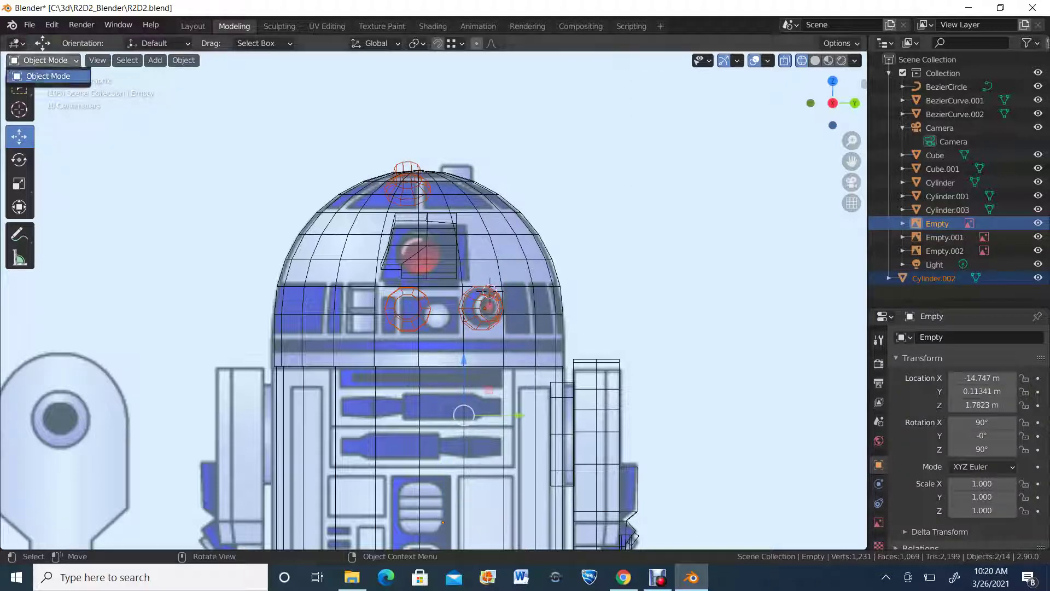
pyautogui.click(230, 164)
# Step: Select the lens object Cylinder.002, open it in Edit Mode in the right orthographic view, and select the topmost lens's linked mesh
pyautogui.scroll(-2, 230, 164)
pyautogui.moveTo(230, 164); pyautogui.dragTo(204, 194, button='middle')
pyautogui.click(335, 260)
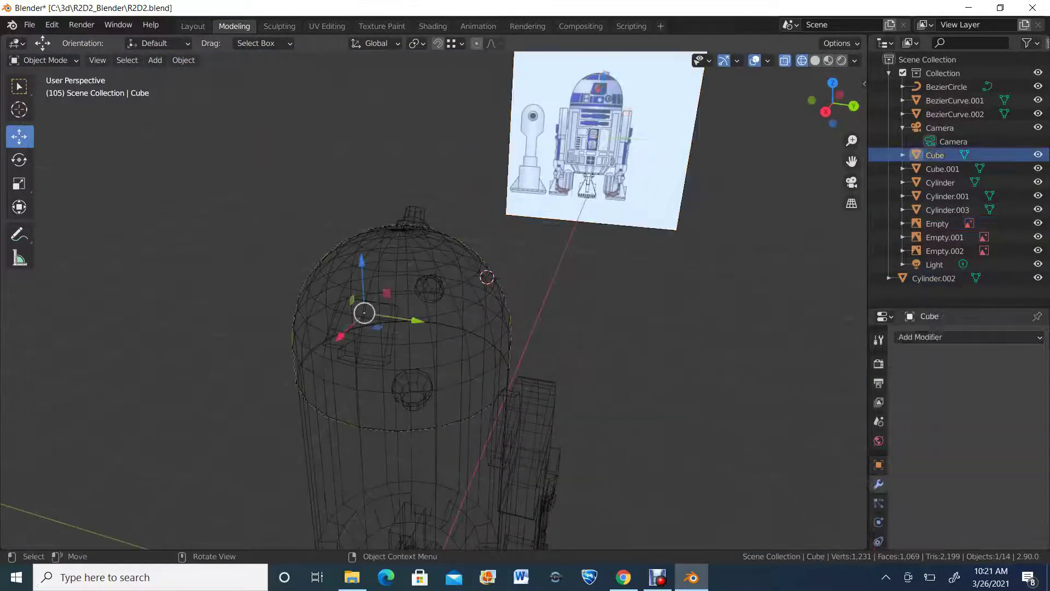
pyautogui.click(429, 288)
pyautogui.press('KP_3')
pyautogui.click(48, 60)
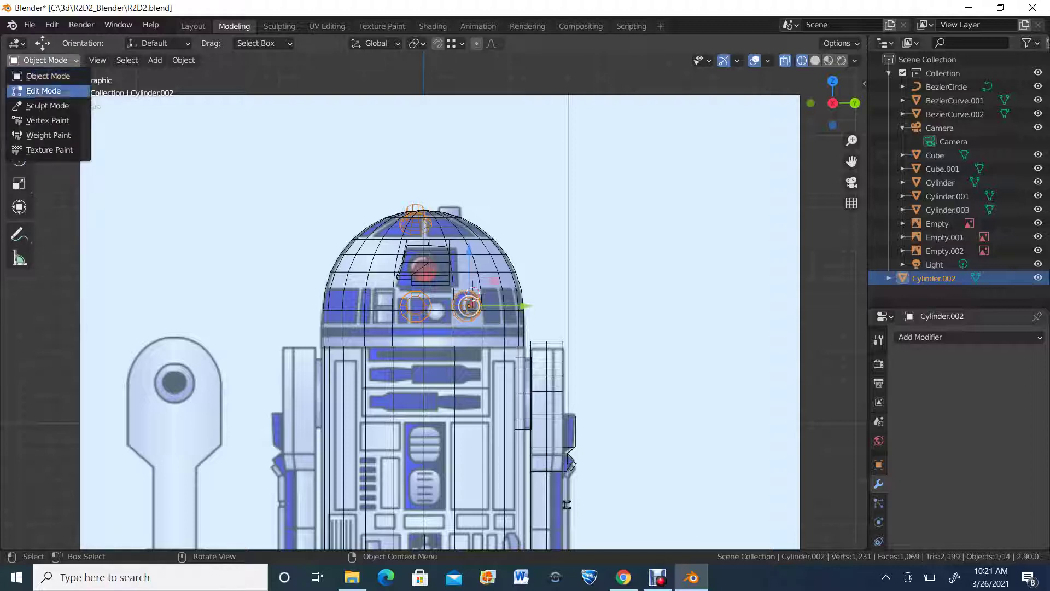
pyautogui.click(44, 74)
pyautogui.press('l')
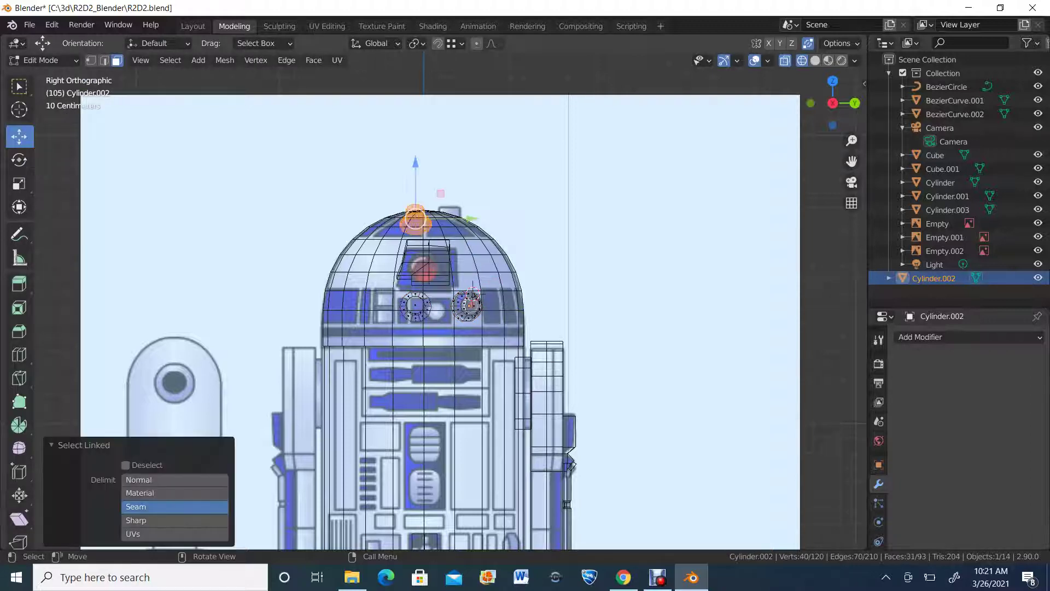
# Step: Move the topmost lens about 0.228 m along Y to match its position on the front reference
pyautogui.press('g')
pyautogui.press('y')
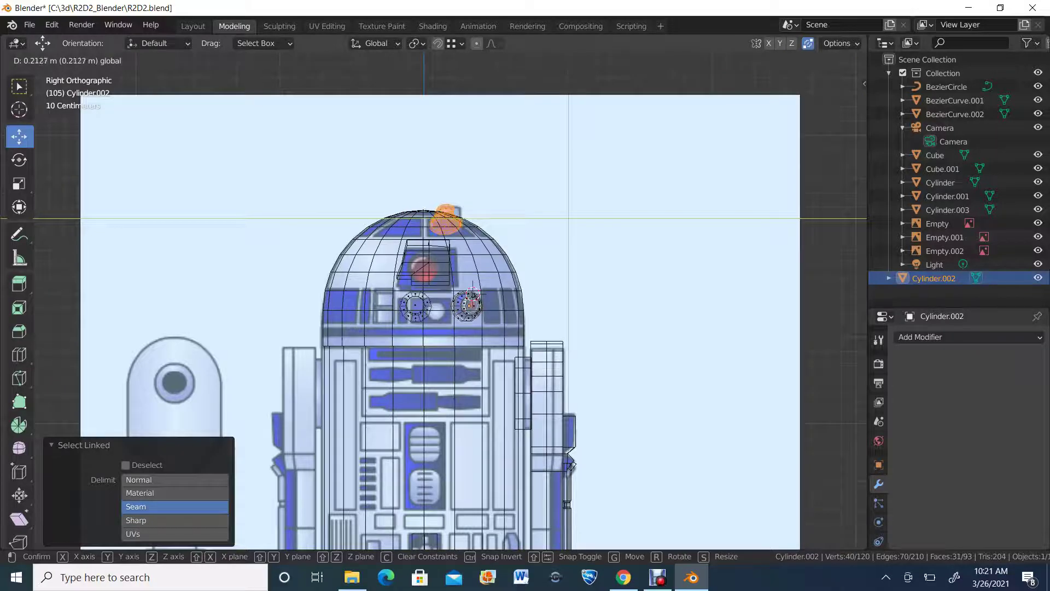
pyautogui.moveTo(505, 219); pyautogui.dragTo(501, 219)
pyautogui.moveTo(500, 221); pyautogui.dragTo(495, 226, button='middle')
pyautogui.moveTo(446, 306); pyautogui.dragTo(295, 304, button='middle')
# Step: Return the model to solid display and rotate the topmost lens to follow the dome's slope
pyautogui.hotkey('shift', 'z')
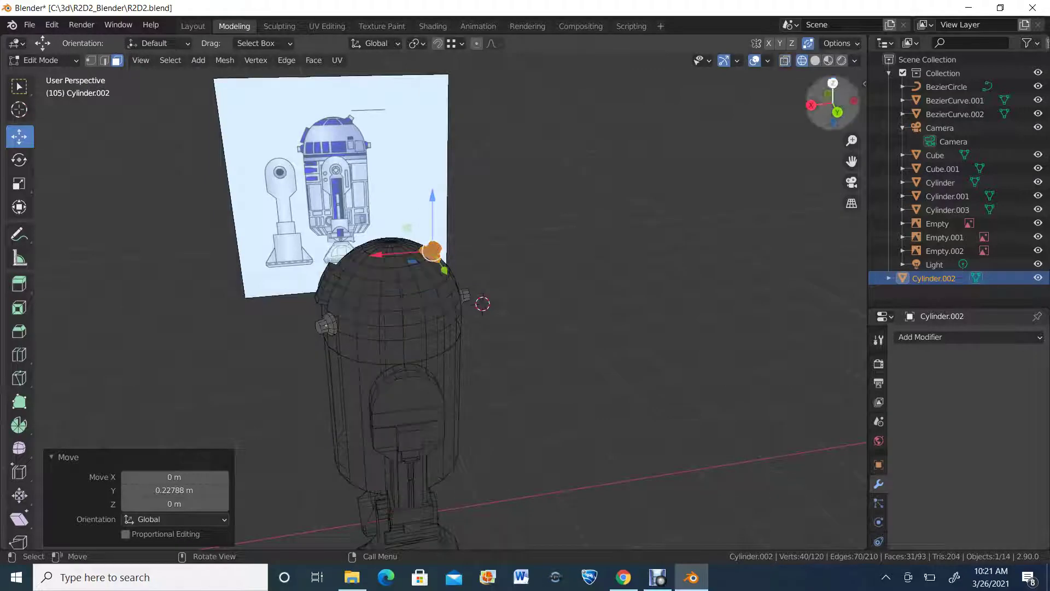
pyautogui.moveTo(483, 303)
pyautogui.mouseDown(button='middle')
pyautogui.moveTo(493, 305)
pyautogui.moveTo(413, 290)
pyautogui.moveTo(305, 226)
pyautogui.moveTo(357, 394)
pyautogui.moveTo(511, 416)
pyautogui.mouseUp(button='middle')
pyautogui.scroll(3, 482, 306)
pyautogui.scroll(3, 438, 306)
pyautogui.moveTo(493, 219); pyautogui.dragTo(529, 233, button='middle')
pyautogui.click(19, 160)
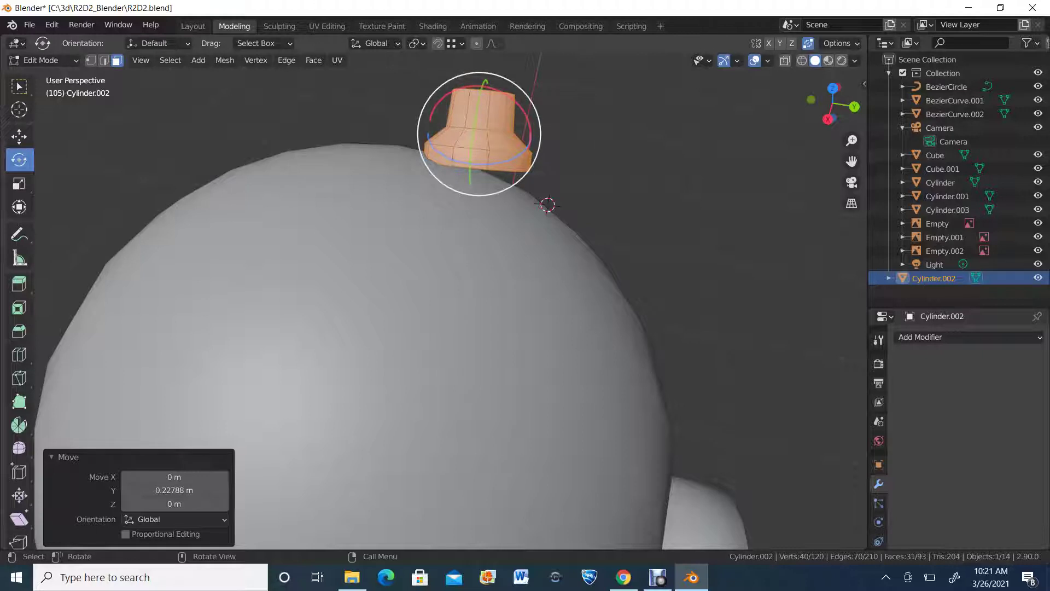
pyautogui.moveTo(538, 116); pyautogui.dragTo(474, 143)
# Step: Move the tilted lens about 0.015 m in X, -0.008 m in Y and -0.012 m in Z to seat it on the dome
pyautogui.hotkey('shift', 'space')
pyautogui.press('g')
pyautogui.moveTo(474, 142); pyautogui.dragTo(328, 98, button='middle')
pyautogui.scroll(-3, 421, 104)
pyautogui.scroll(-2, 355, 96)
pyautogui.moveTo(481, 309); pyautogui.dragTo(466, 295, button='middle')
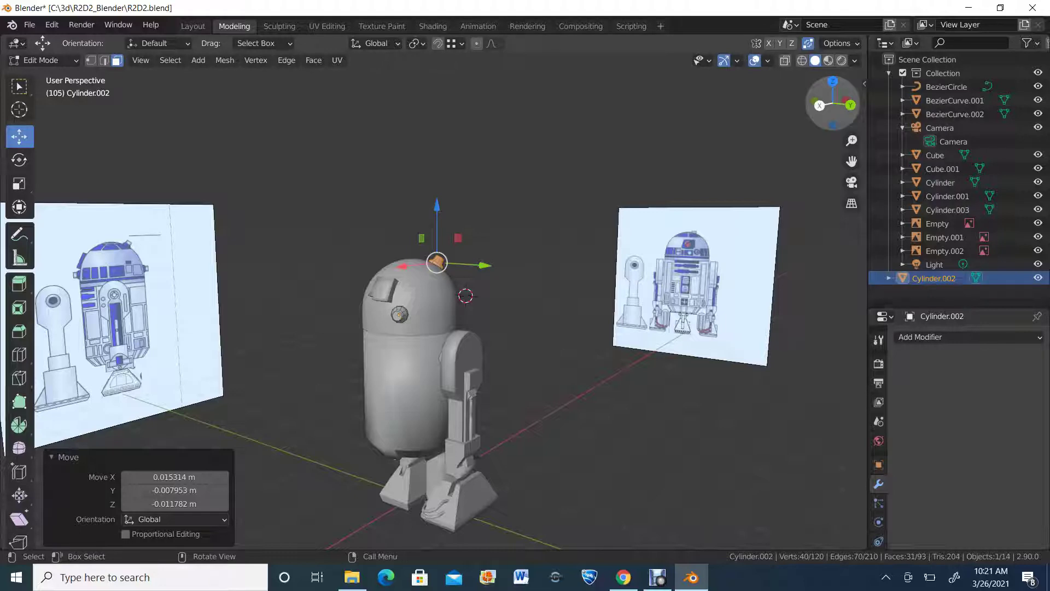
pyautogui.click(820, 105)
pyautogui.moveTo(498, 89); pyautogui.dragTo(493, 298, button='middle')
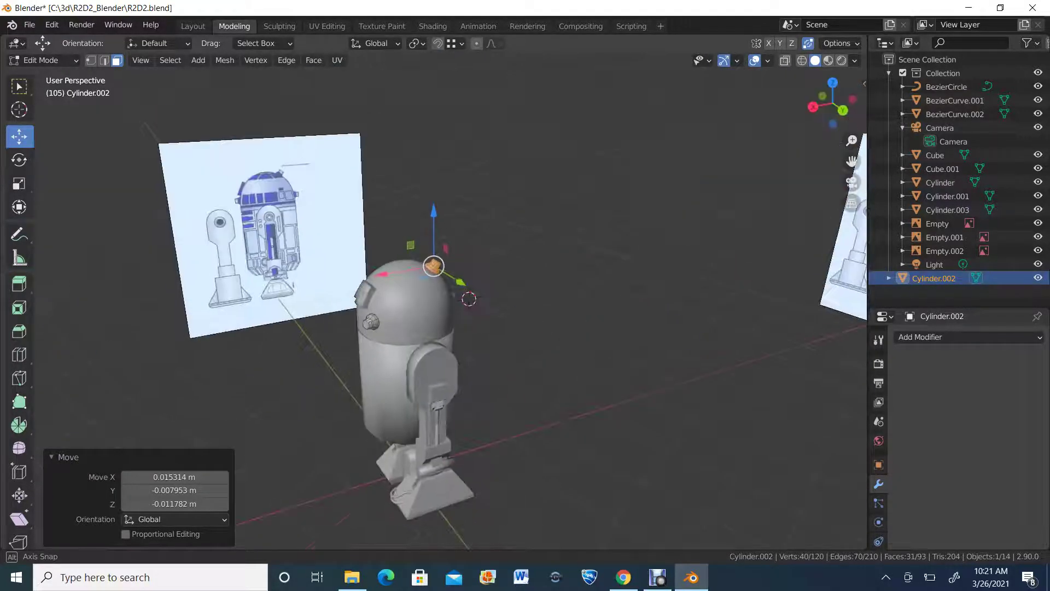
pyautogui.scroll(3, 495, 298)
# Step: Deselect the lens mesh and return to Object Mode
pyautogui.hotkey('alt', 'a')
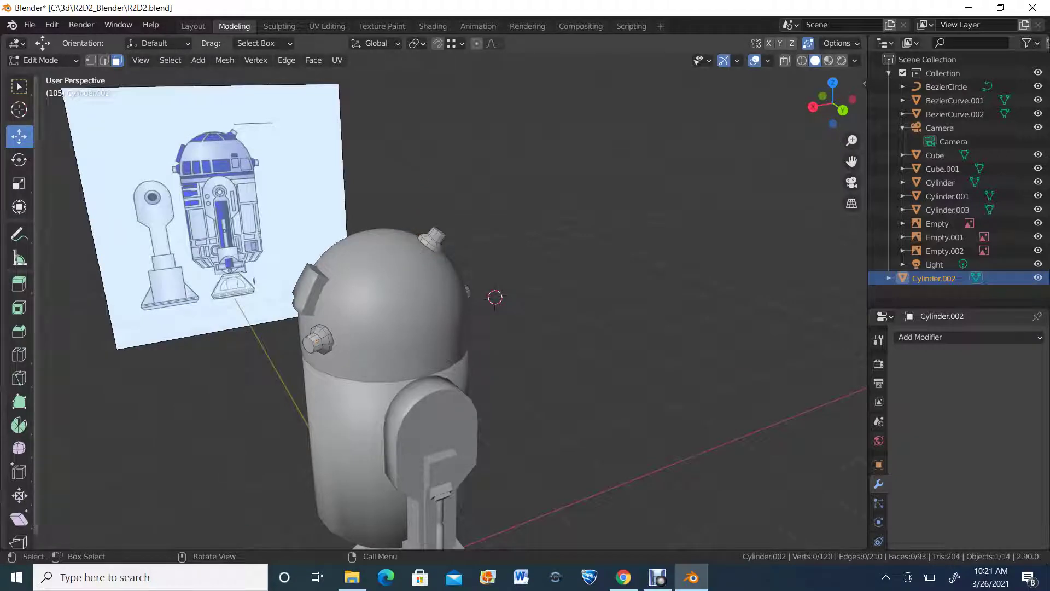
pyautogui.click(44, 60)
pyautogui.click(43, 72)
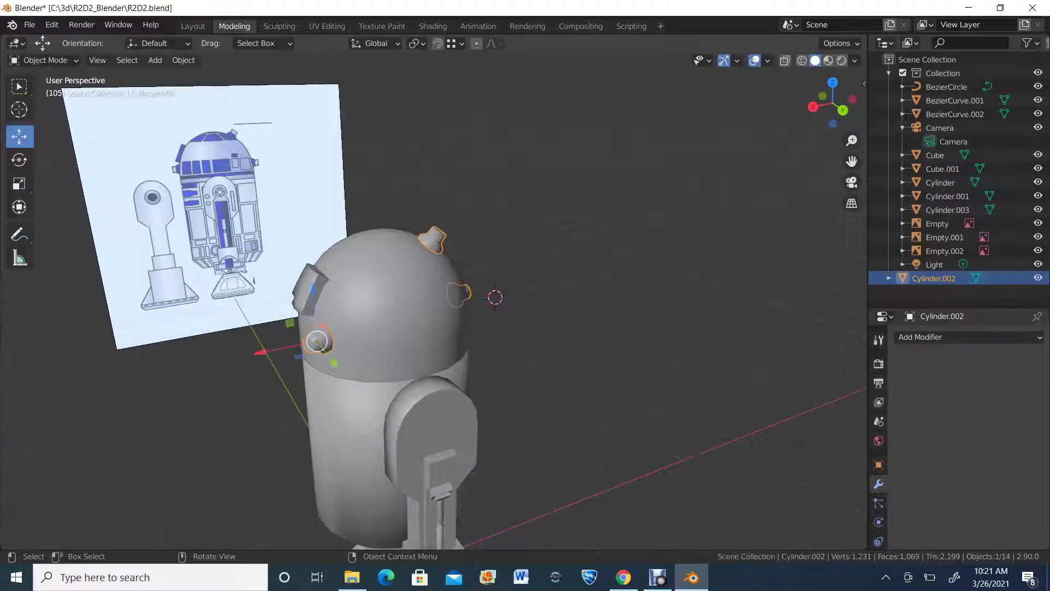
# Step: Join the dome Cube with the lens object Cylinder.002 into one object, keeping Cylinder.002 active
pyautogui.click(316, 278)
pyautogui.moveTo(316, 279); pyautogui.dragTo(335, 269, button='middle')
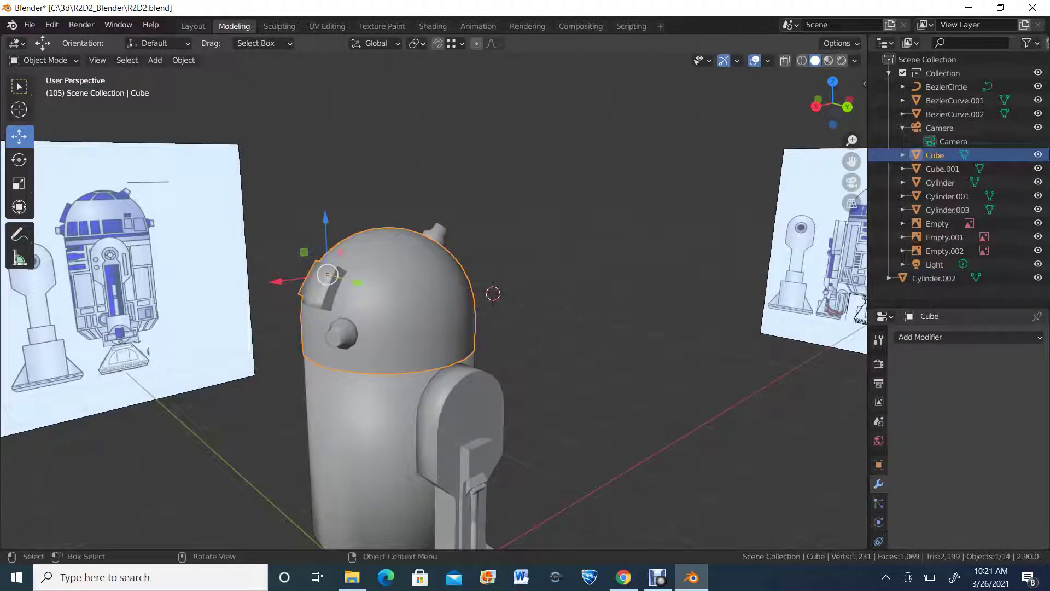
pyautogui.keyDown('shift'); pyautogui.click(343, 334); pyautogui.keyUp('shift')
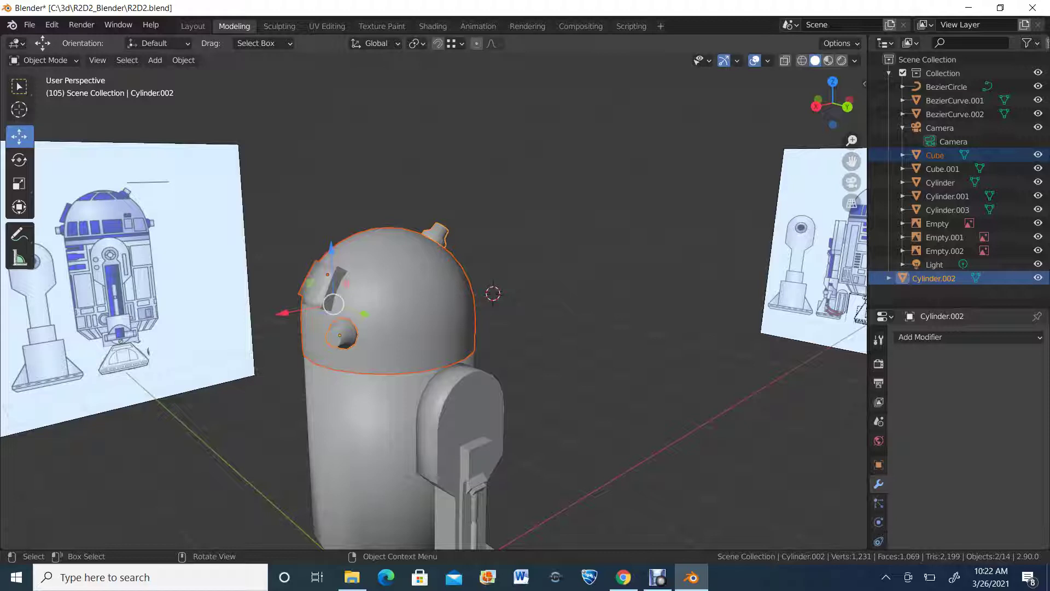
pyautogui.press('ctrl')
pyautogui.hotkey('ctrl', 'j')
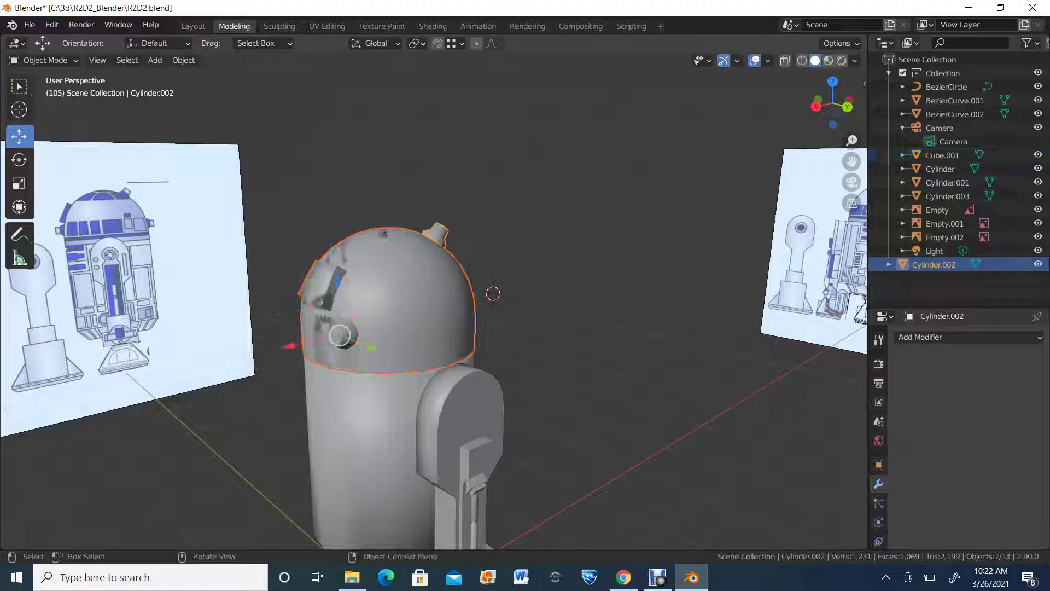
# Step: Try moving the joined dome off the body along X, and undo the move
pyautogui.press('g')
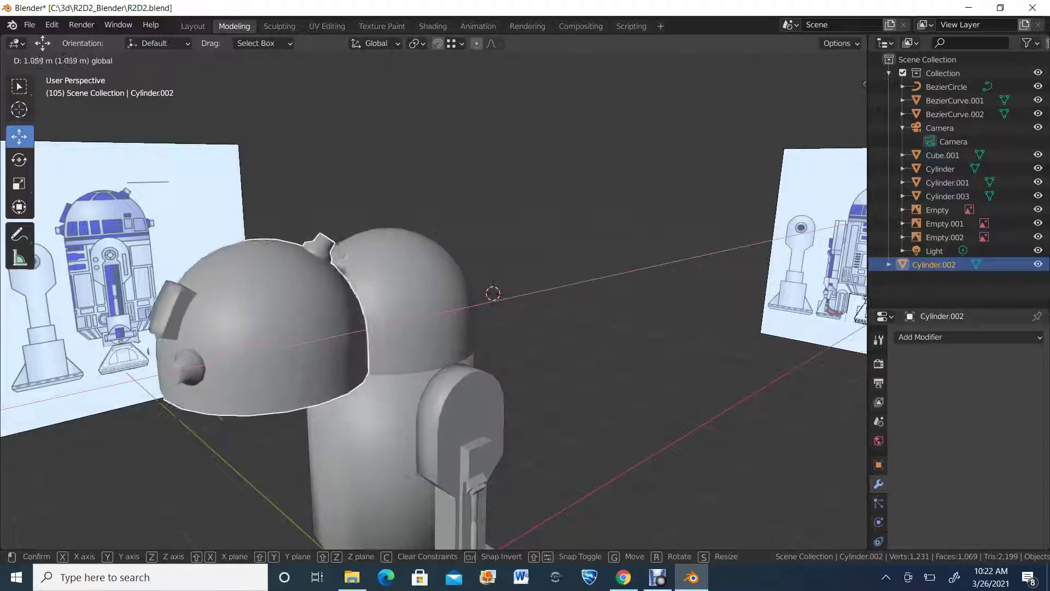
pyautogui.press('Return')
pyautogui.hotkey('ctrl', 'z')
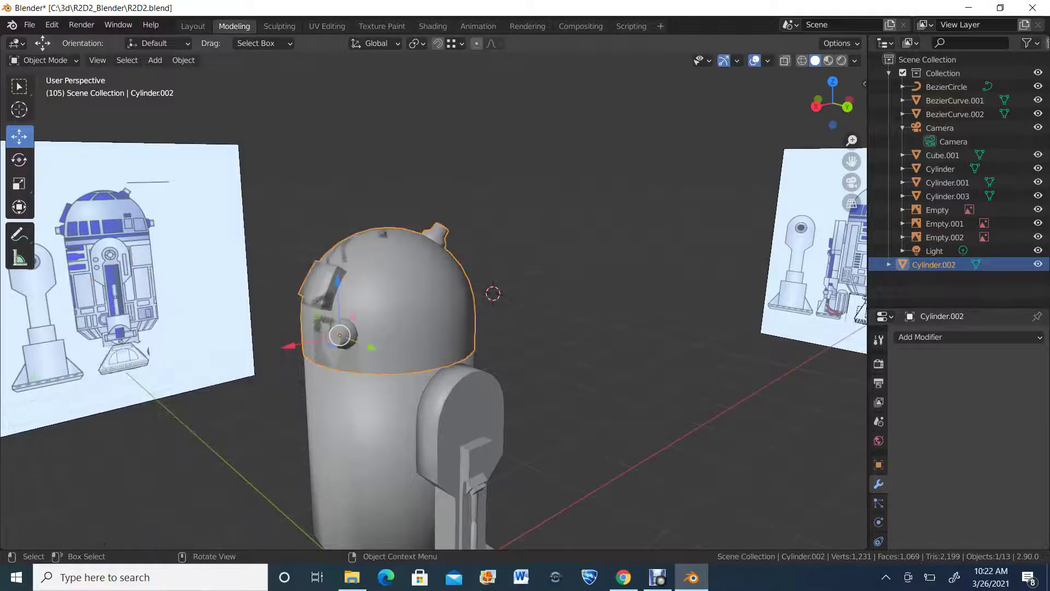
# Step: Lift the duplicate dome Cube.001 about 0.79 m off the joined dome and delete it
pyautogui.click(385, 304)
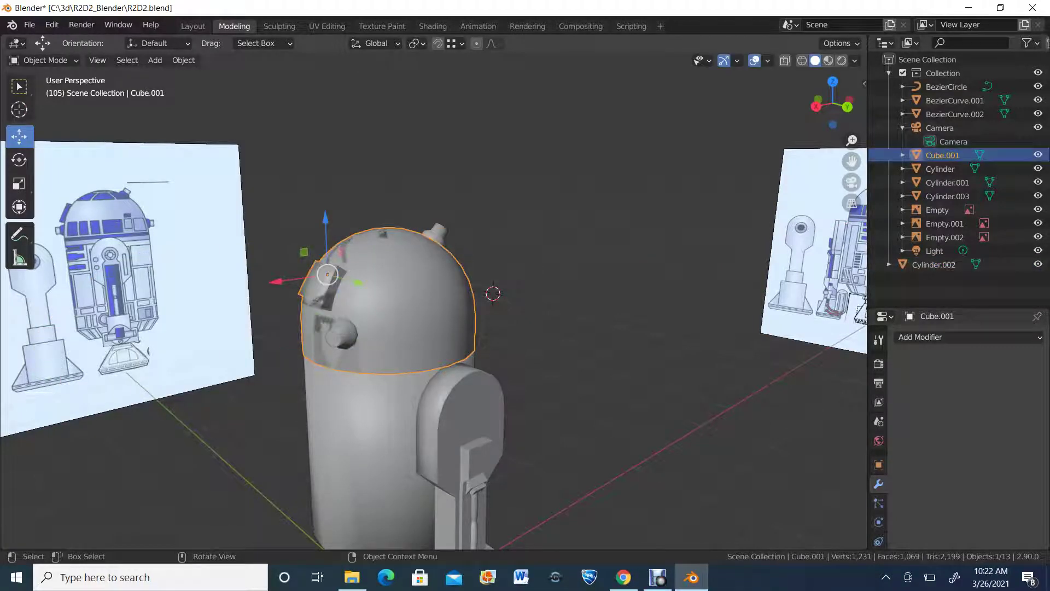
pyautogui.moveTo(325, 219); pyautogui.dragTo(321, 106)
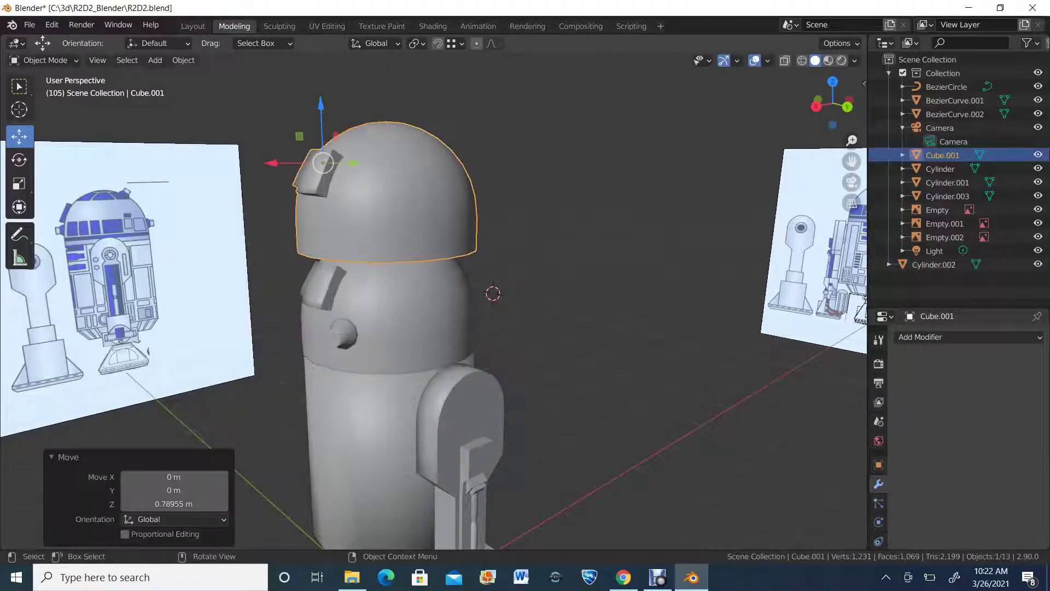
pyautogui.press('x')
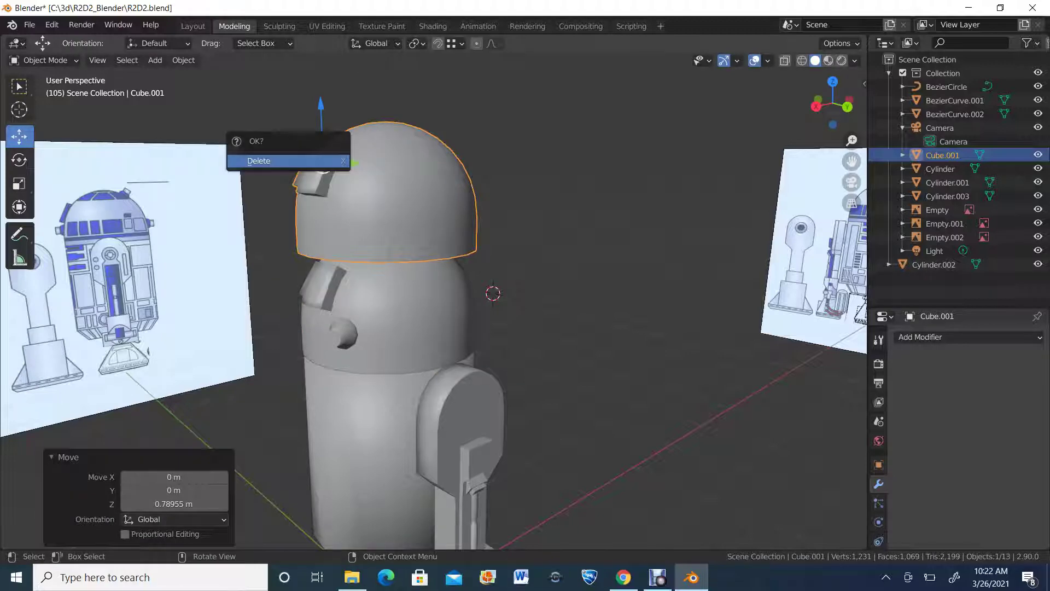
pyautogui.click(325, 160)
# Step: Set the joined dome's origin with Origin to Geometry and save the file
pyautogui.moveTo(334, 219); pyautogui.dragTo(380, 218, button='middle')
pyautogui.click(390, 315)
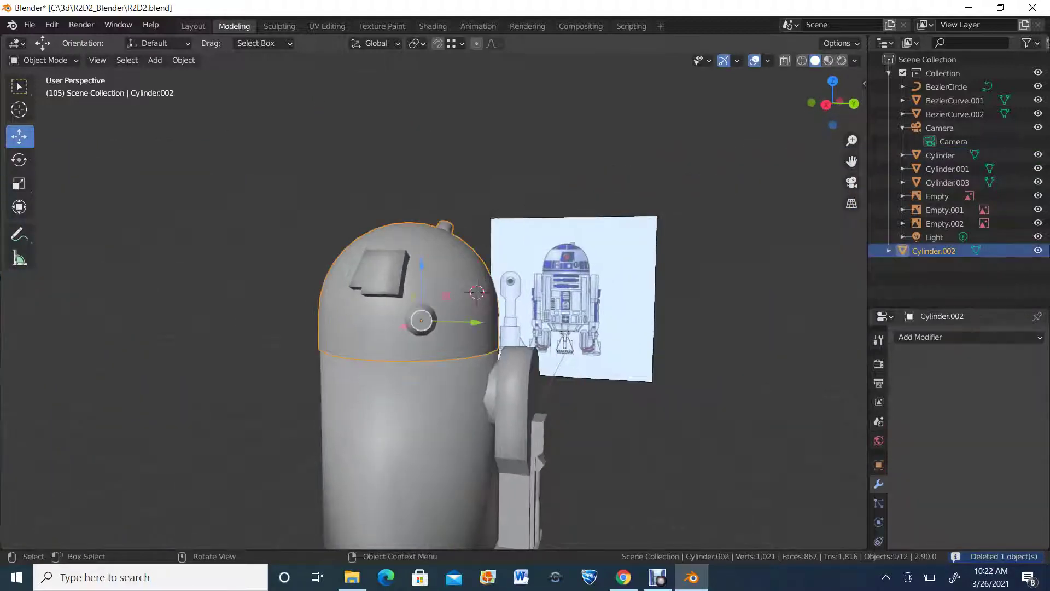
pyautogui.moveTo(474, 274); pyautogui.dragTo(466, 295, button='middle')
pyautogui.rightClick(466, 296)
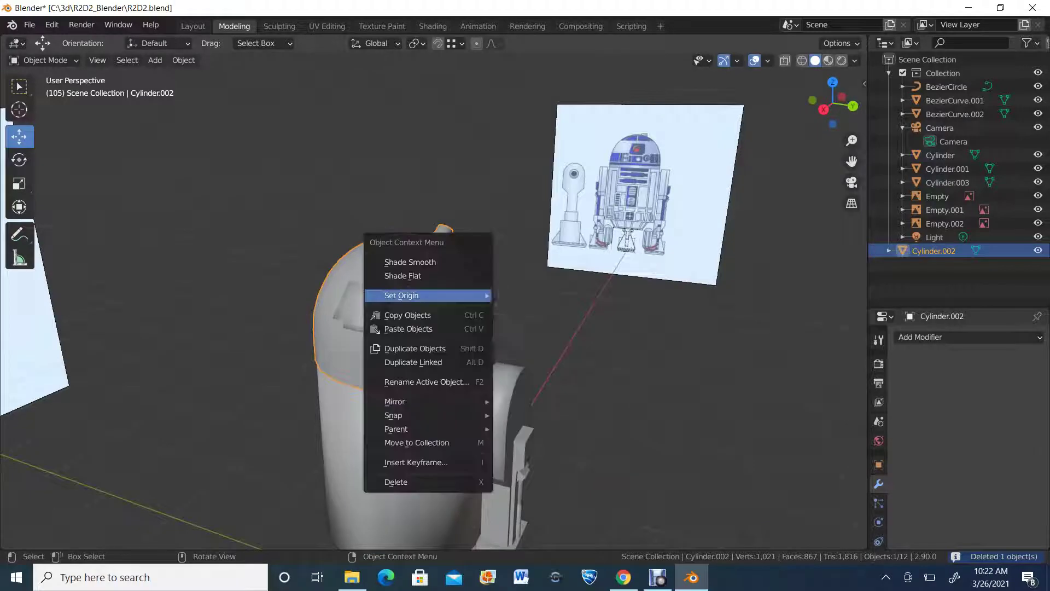
pyautogui.moveTo(426, 295)
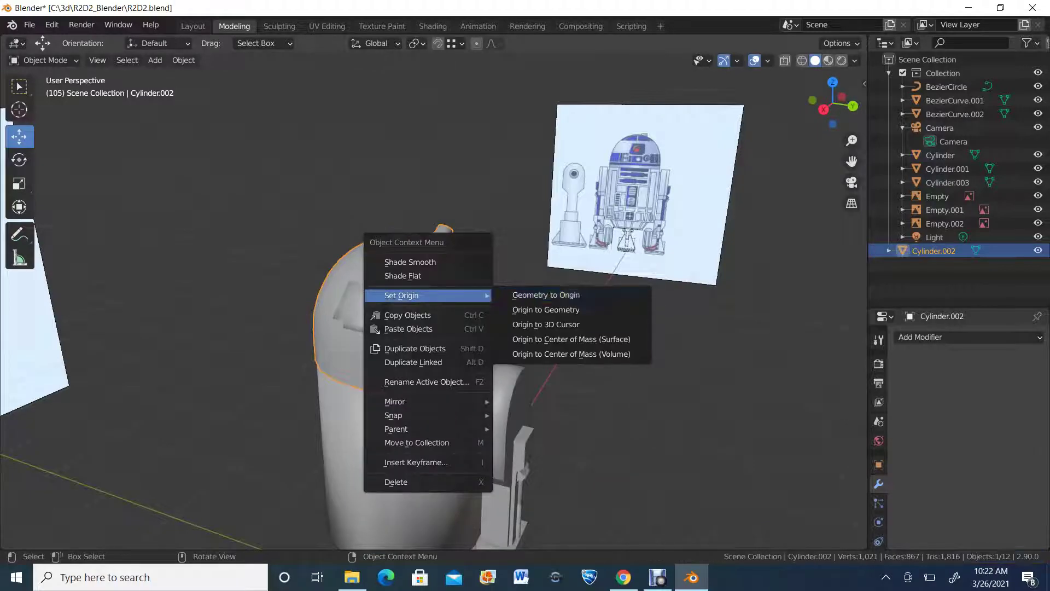
pyautogui.click(546, 310)
pyautogui.moveTo(432, 306)
pyautogui.mouseDown(button='middle')
pyautogui.moveTo(438, 372)
pyautogui.moveTo(415, 311)
pyautogui.moveTo(405, 298)
pyautogui.moveTo(399, 307)
pyautogui.moveTo(448, 301)
pyautogui.moveTo(377, 307)
pyautogui.moveTo(394, 296)
pyautogui.moveTo(437, 298)
pyautogui.moveTo(399, 295)
pyautogui.moveTo(416, 298)
pyautogui.mouseUp(button='middle')
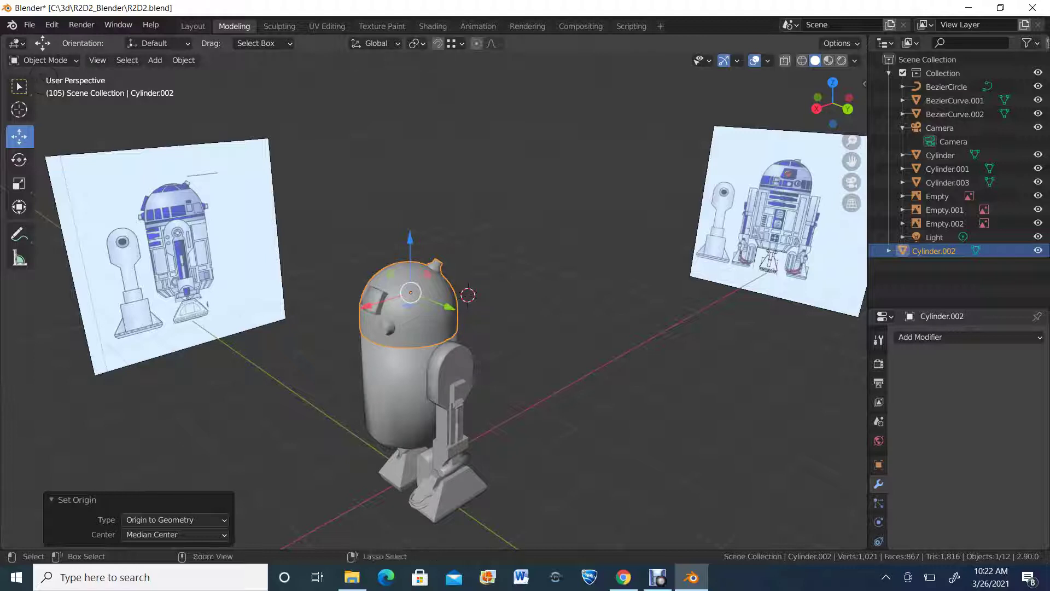
pyautogui.hotkey('ctrl', 's')
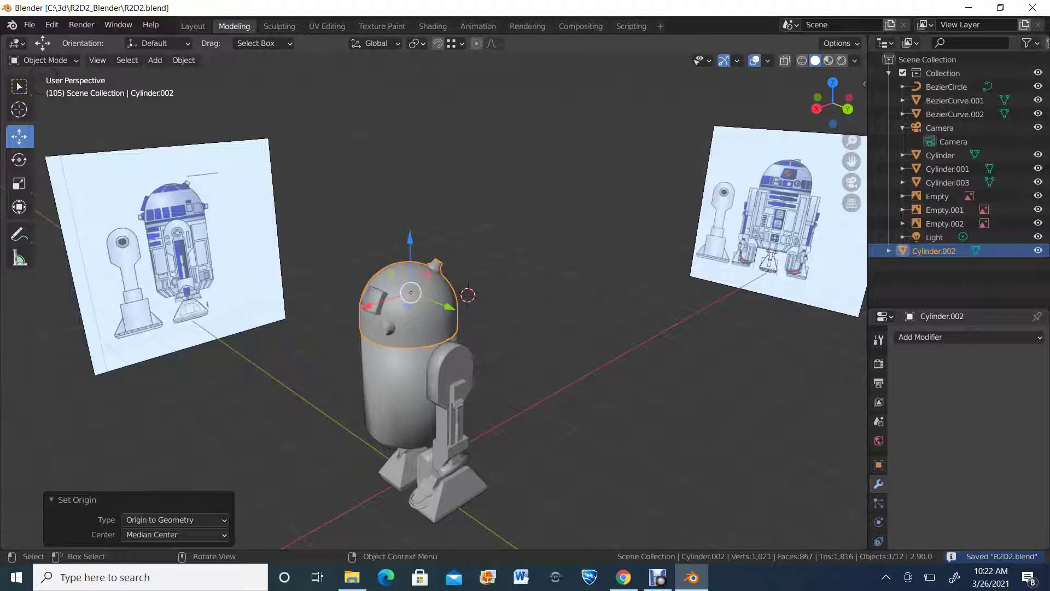